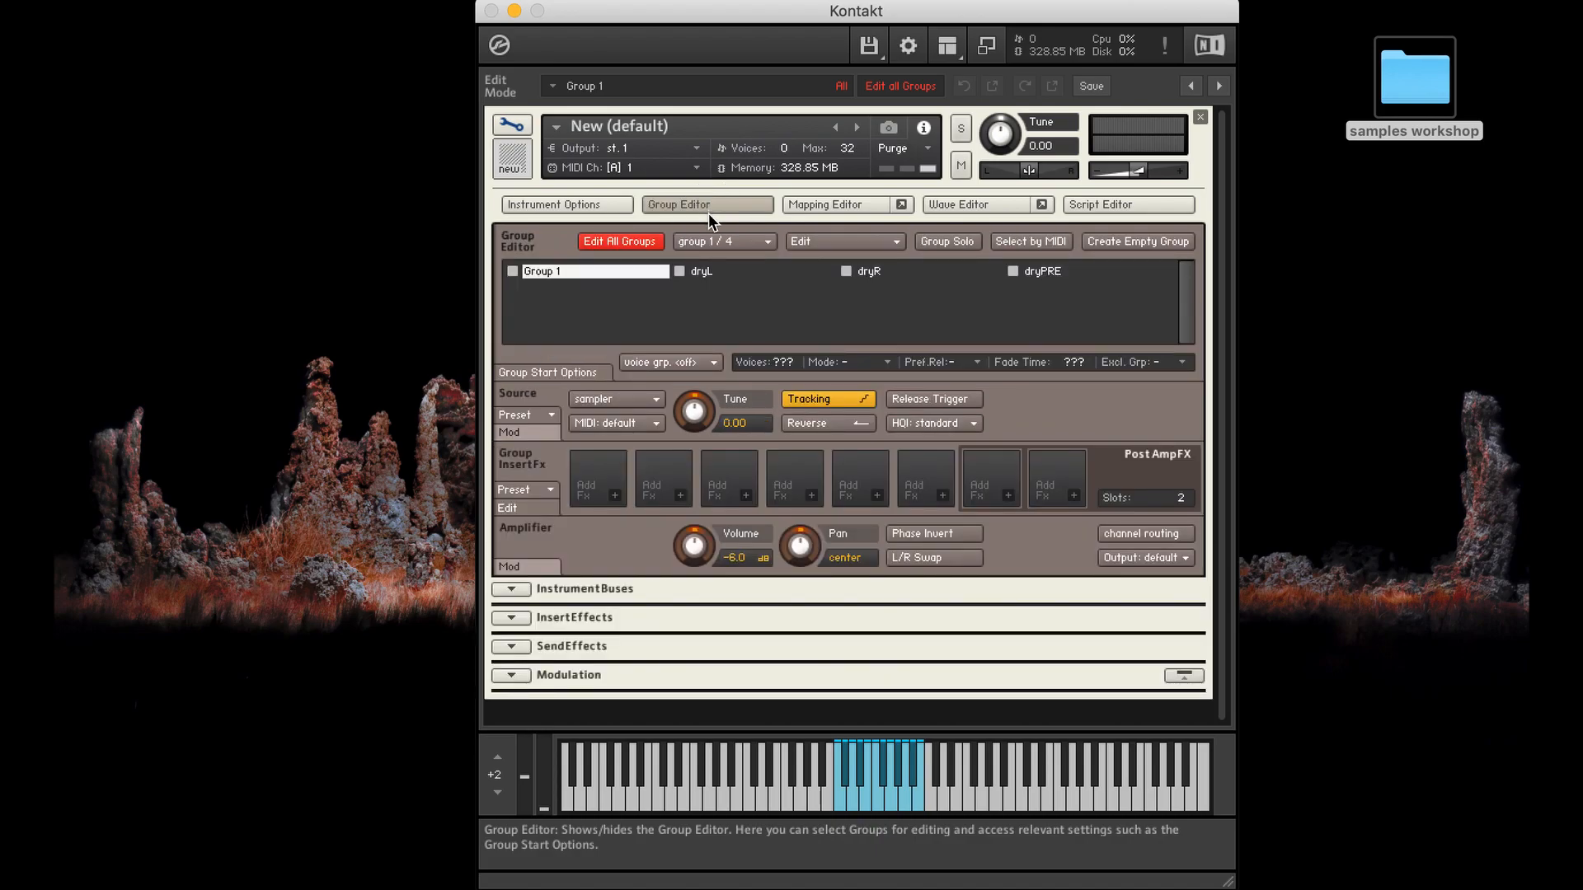
# Delete the group named Group 1 from the instrument
pyautogui.rightClick(583, 274)
pyautogui.click(634, 322)
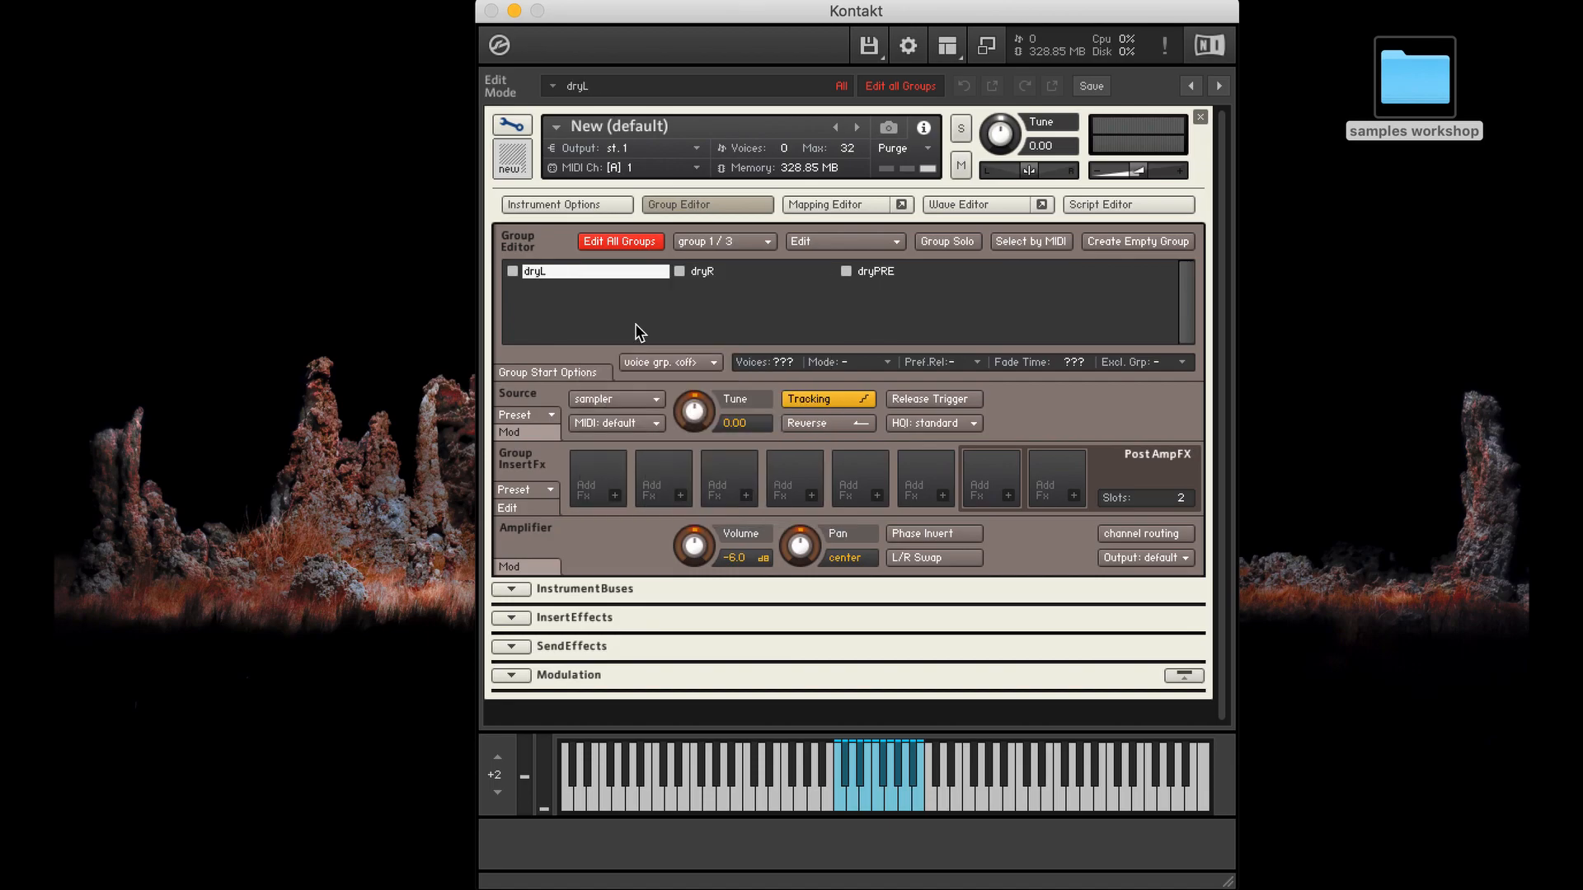
# Turn off editing of all groups, then pan the dryL group to 100 L and the dryR group to 100 R
pyautogui.click(610, 240)
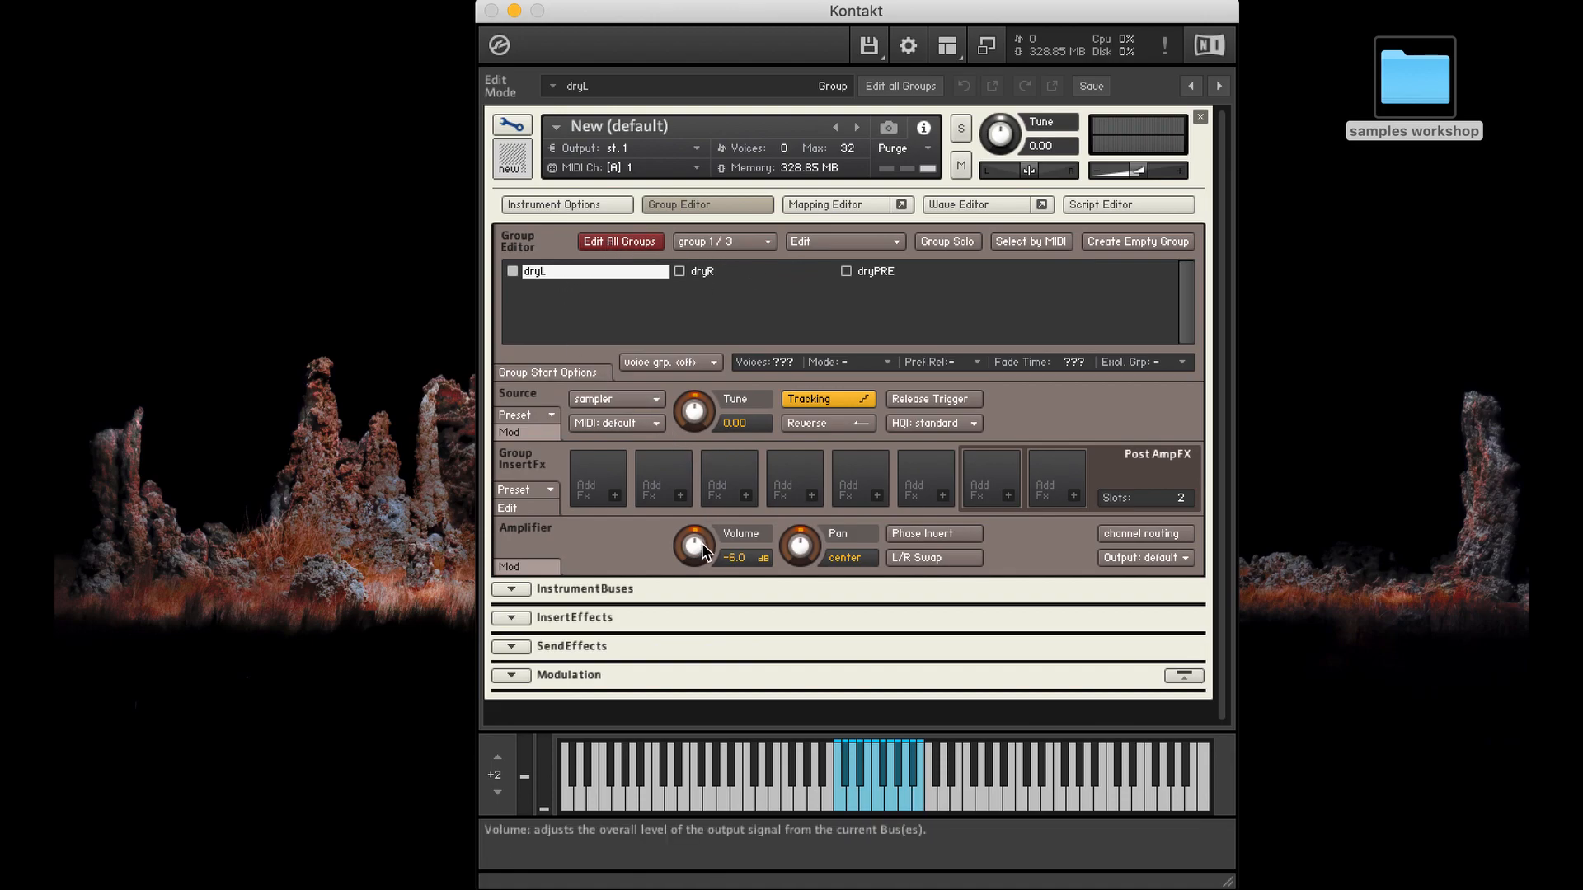
pyautogui.moveTo(800, 544); pyautogui.dragTo(824, 685)
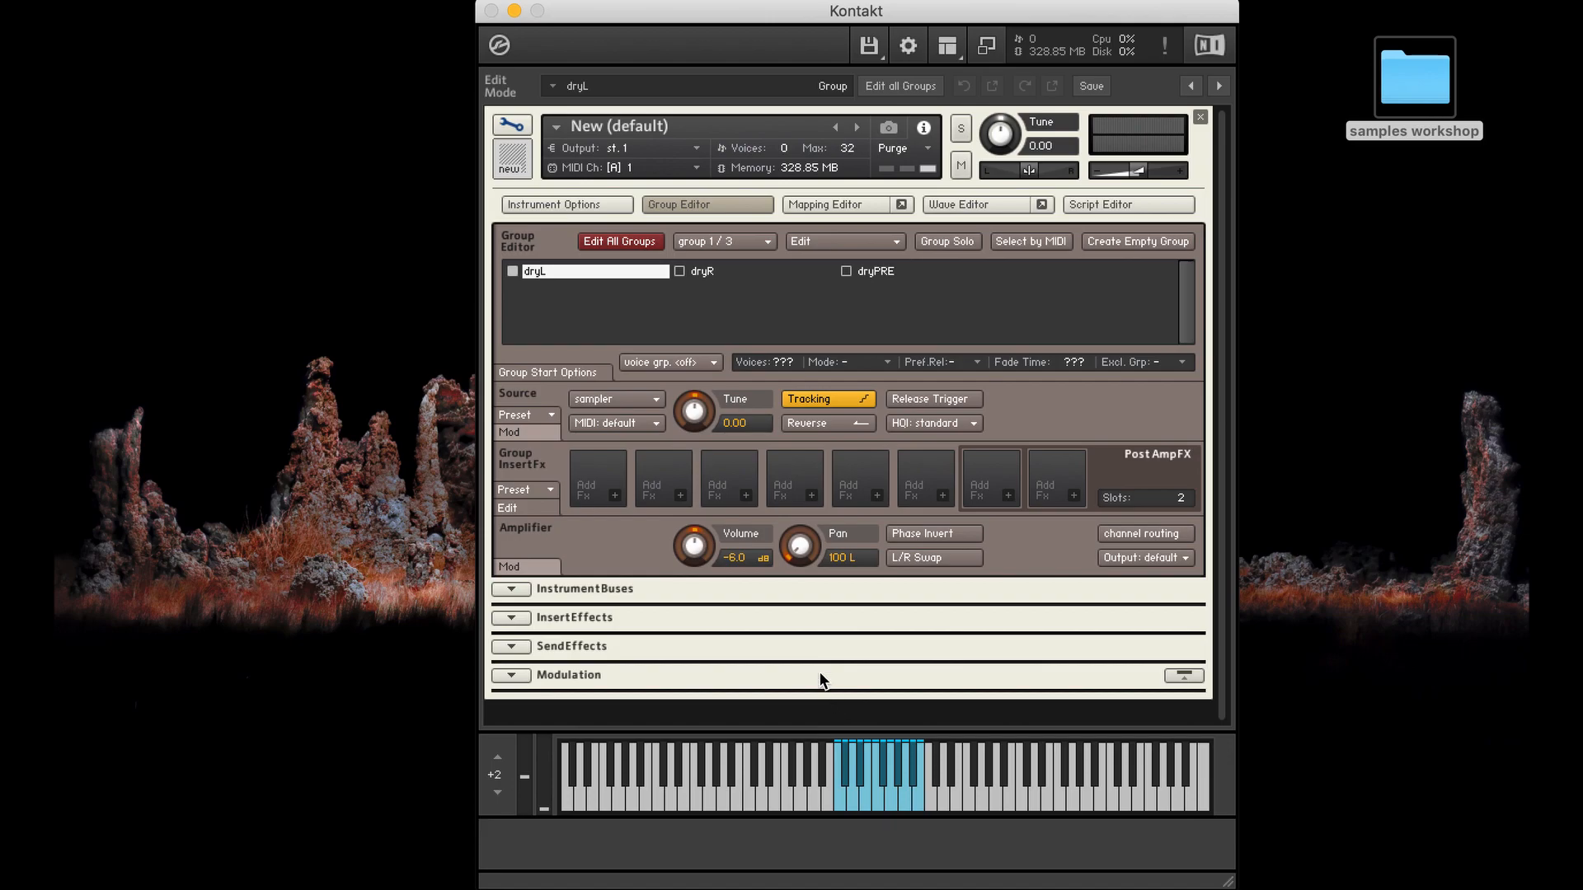
pyautogui.click(699, 270)
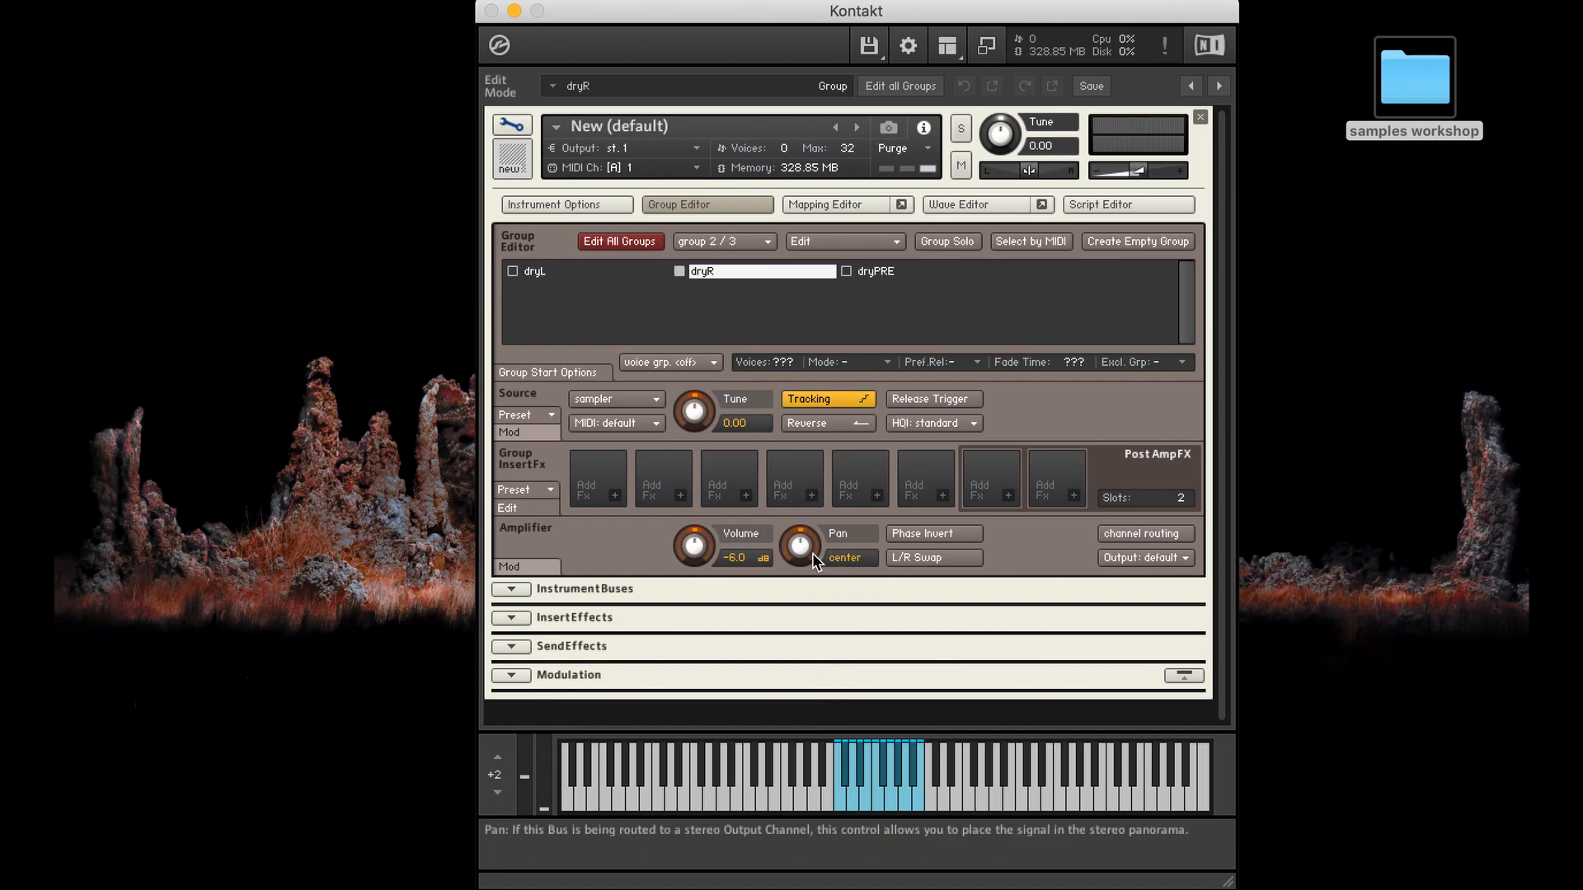
pyautogui.moveTo(809, 552); pyautogui.dragTo(820, 347)
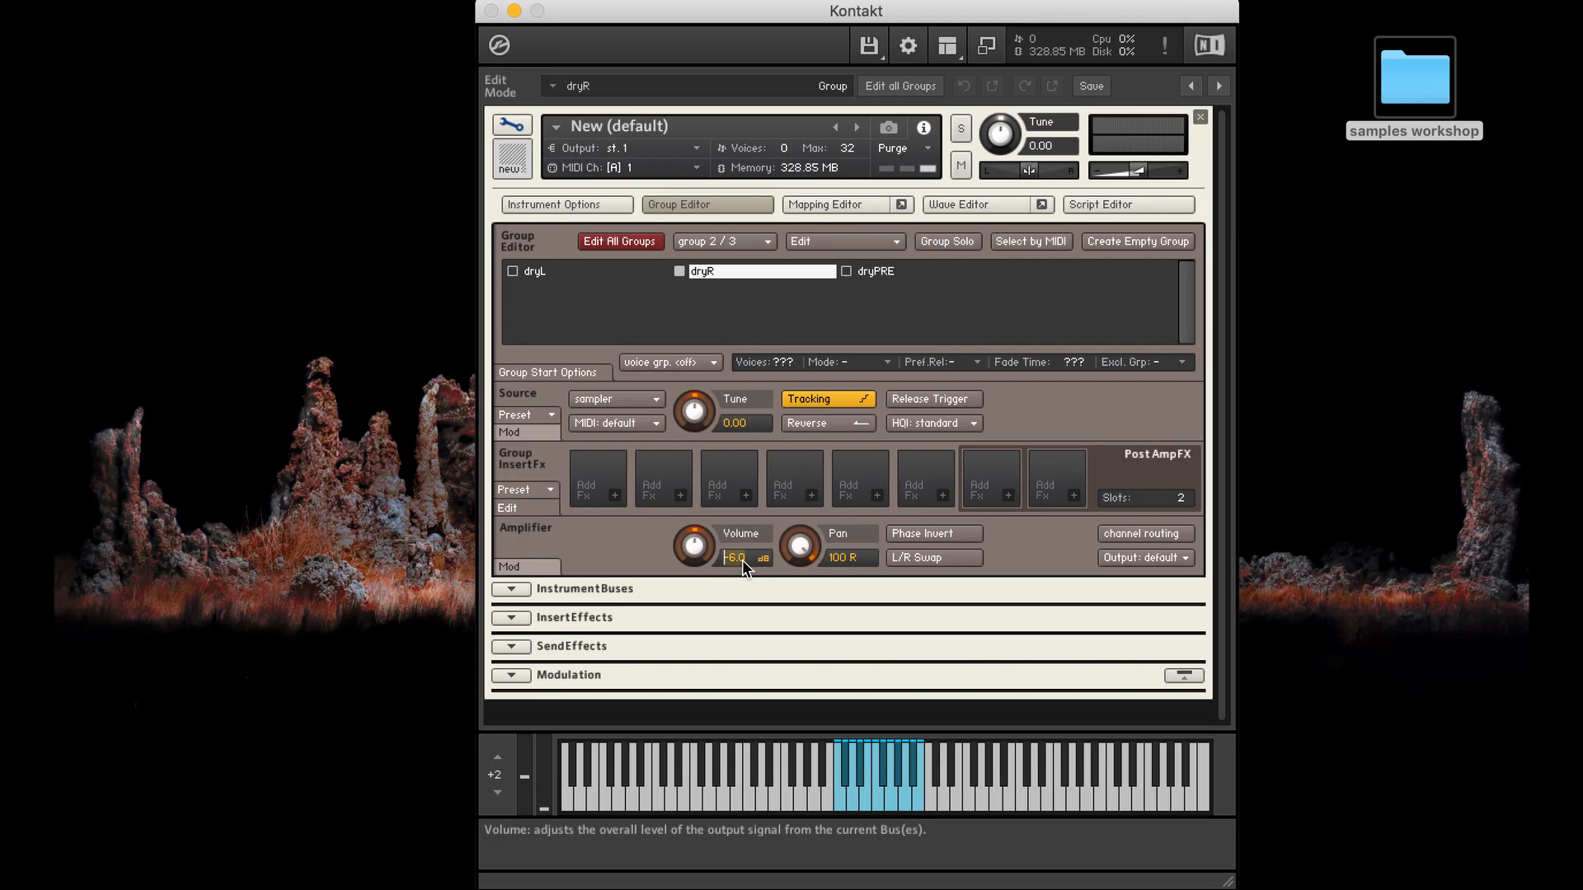
# Set the amplifier volume of both the dryR and dryL groups to 0.0 dB
pyautogui.press('Return')
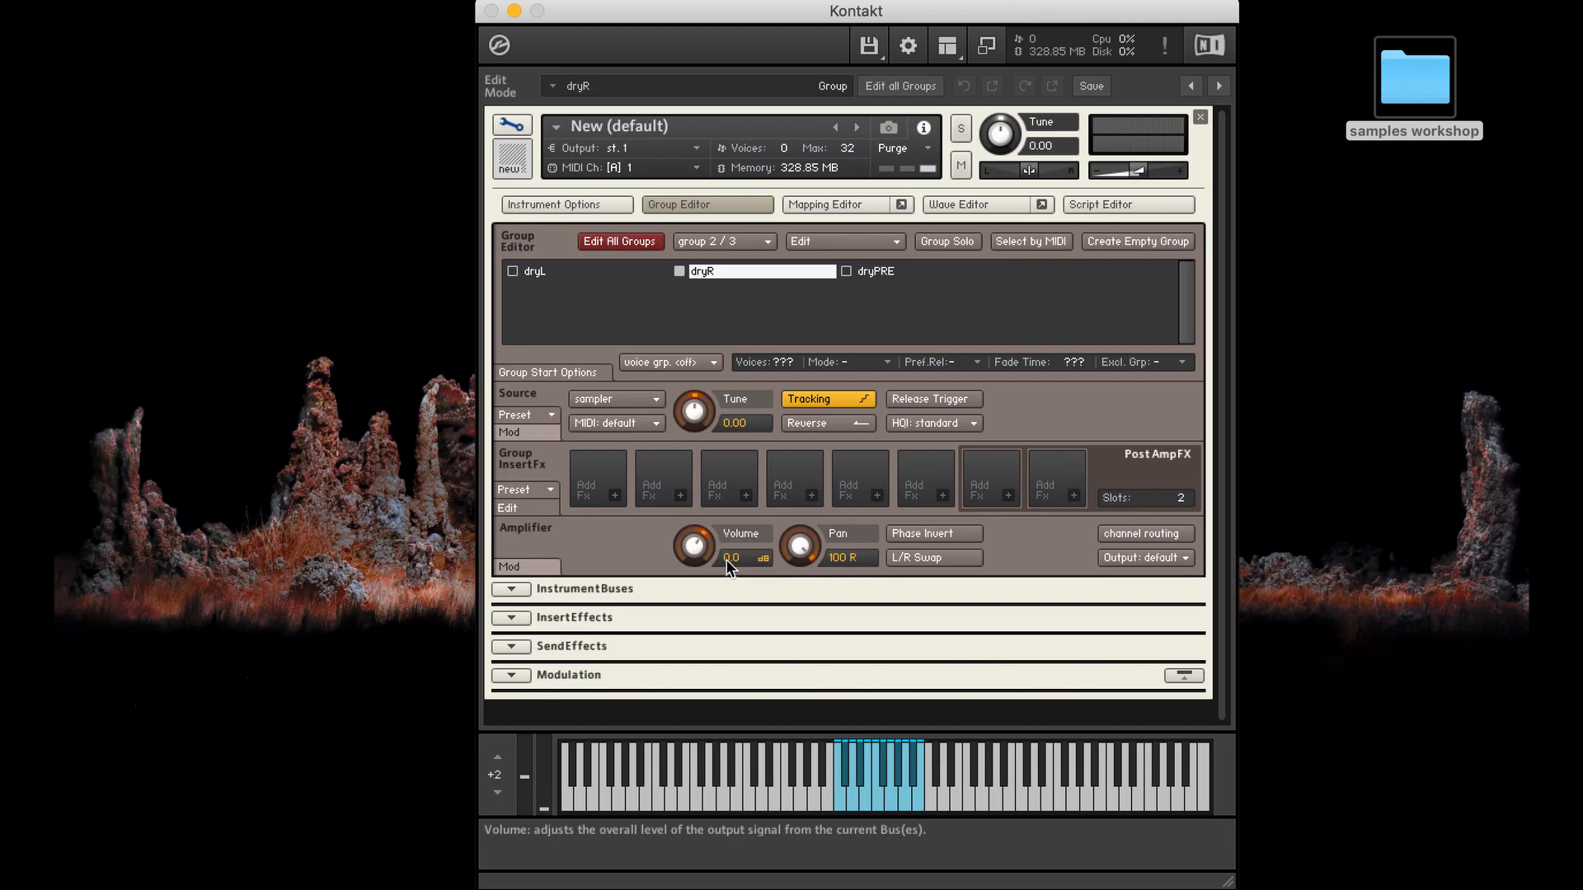
pyautogui.click(536, 272)
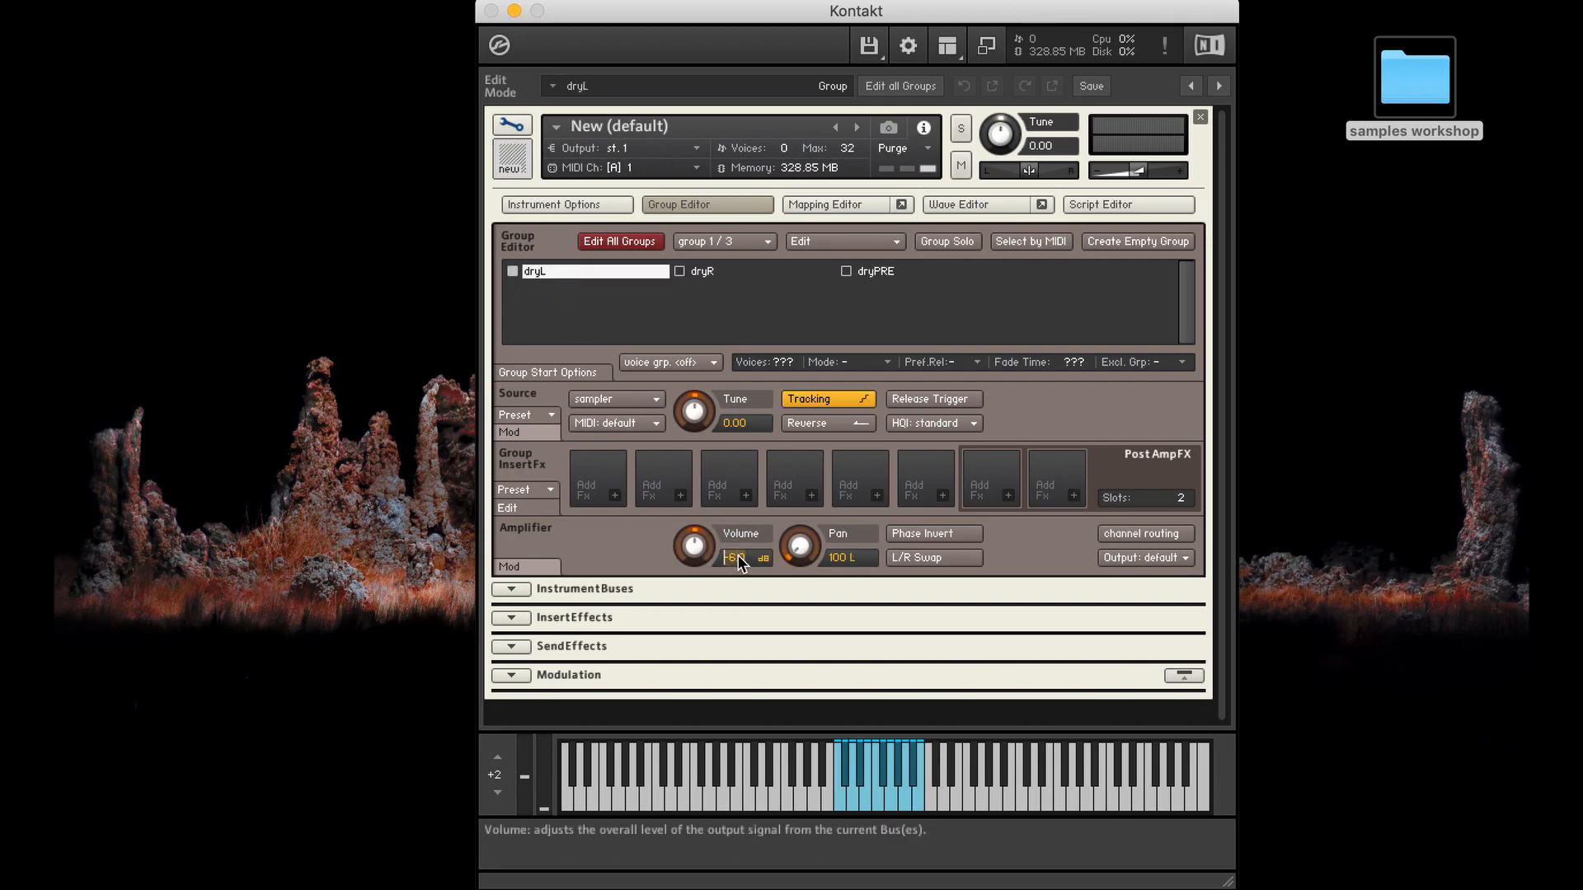
pyautogui.write('0')
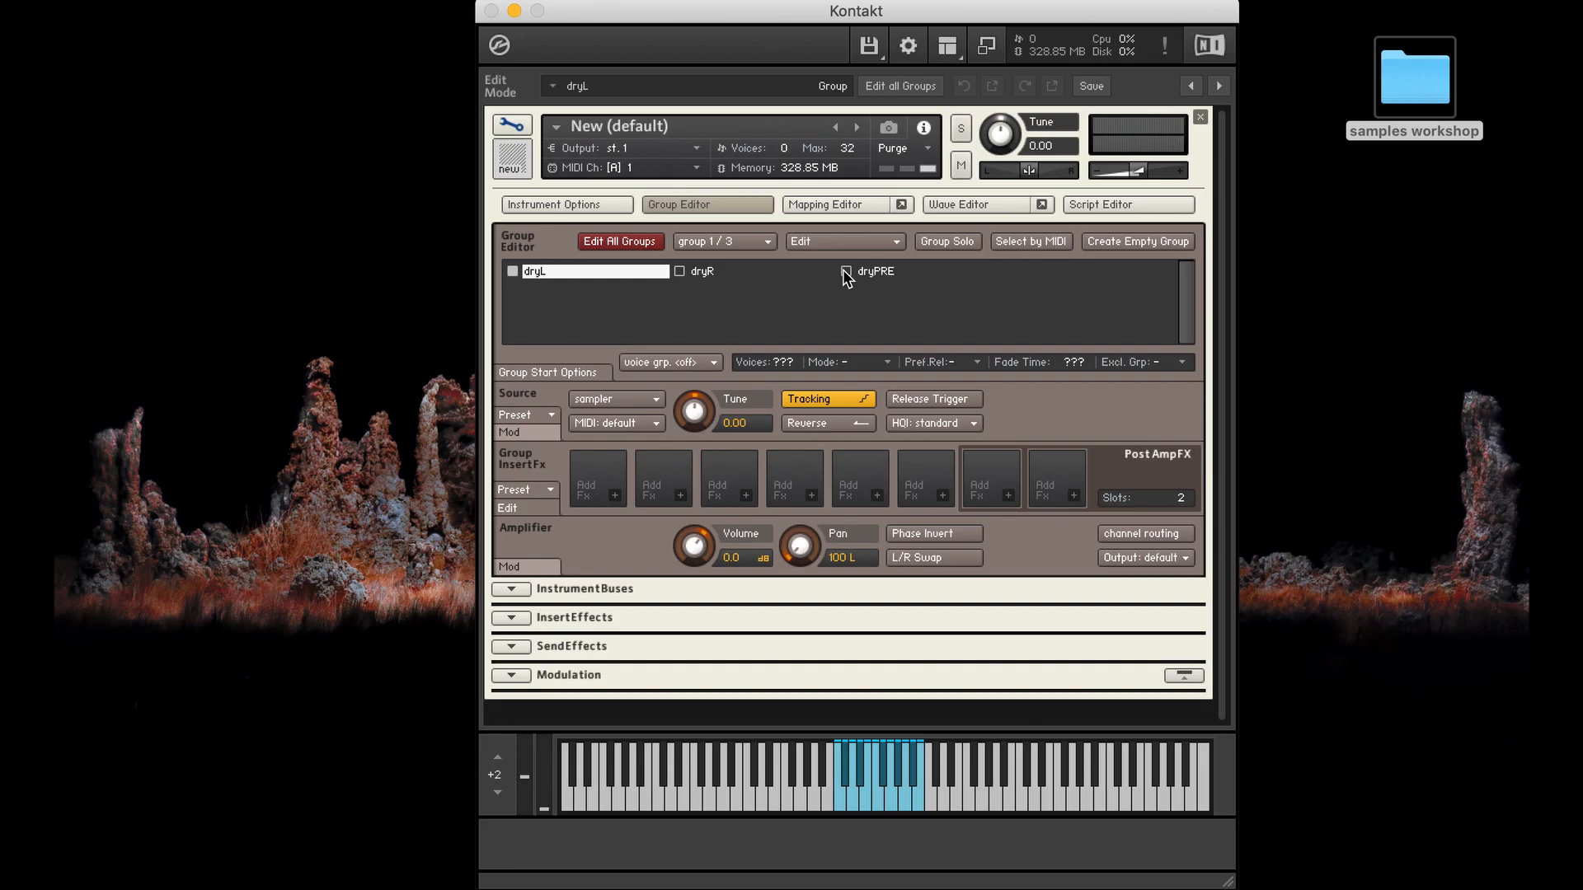
# Look through the group selection list and the group editing commands, selecting dryR and dryPRE in turn
pyautogui.click(760, 245)
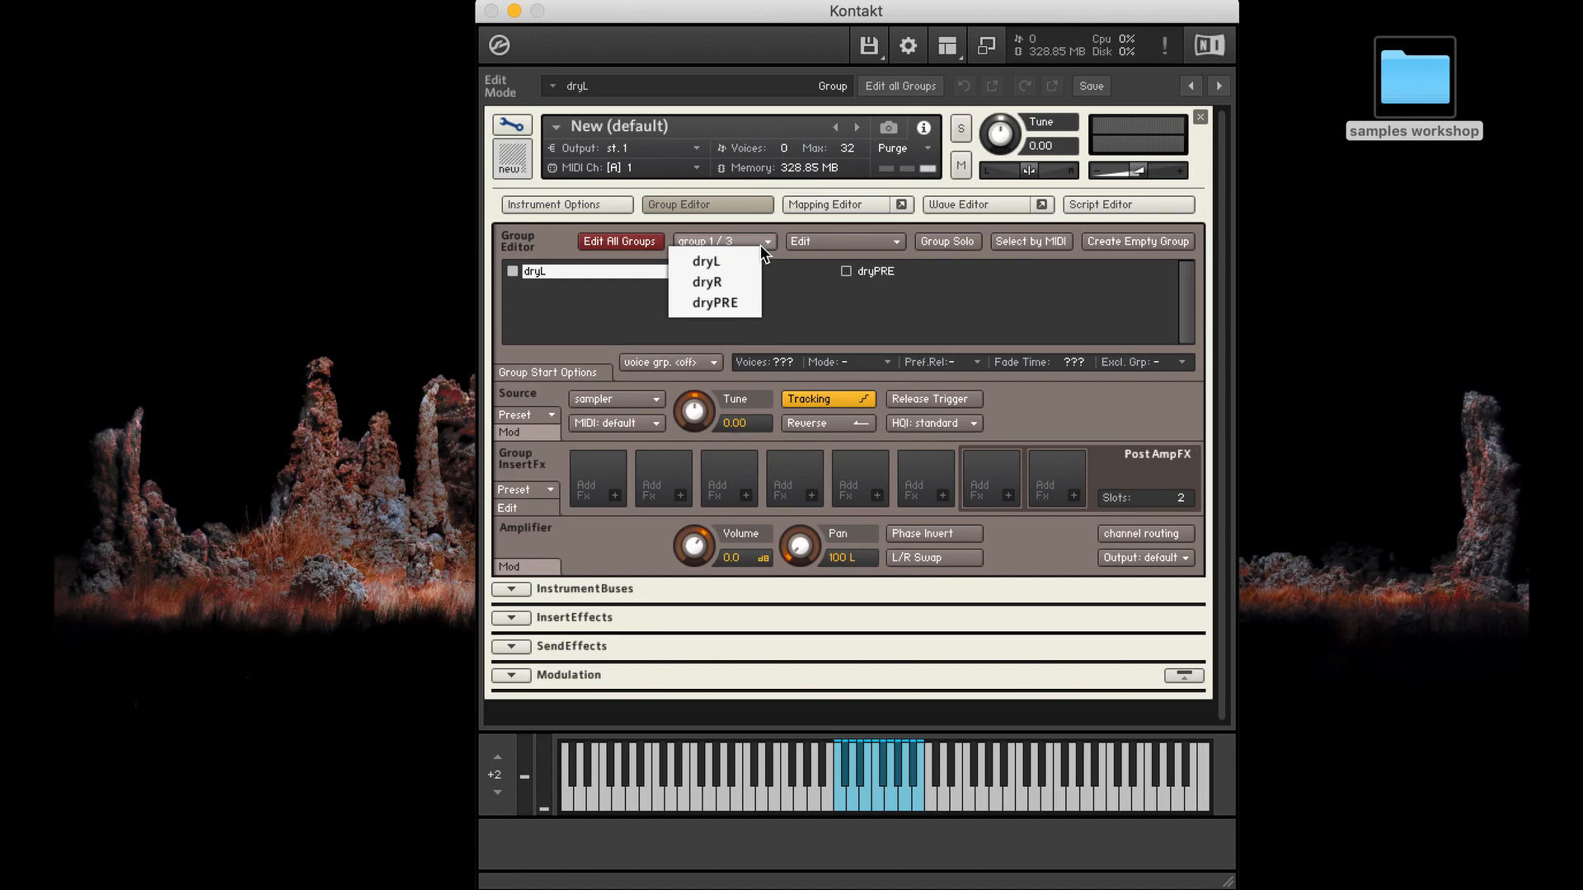
pyautogui.click(707, 282)
pyautogui.click(761, 242)
pyautogui.click(832, 241)
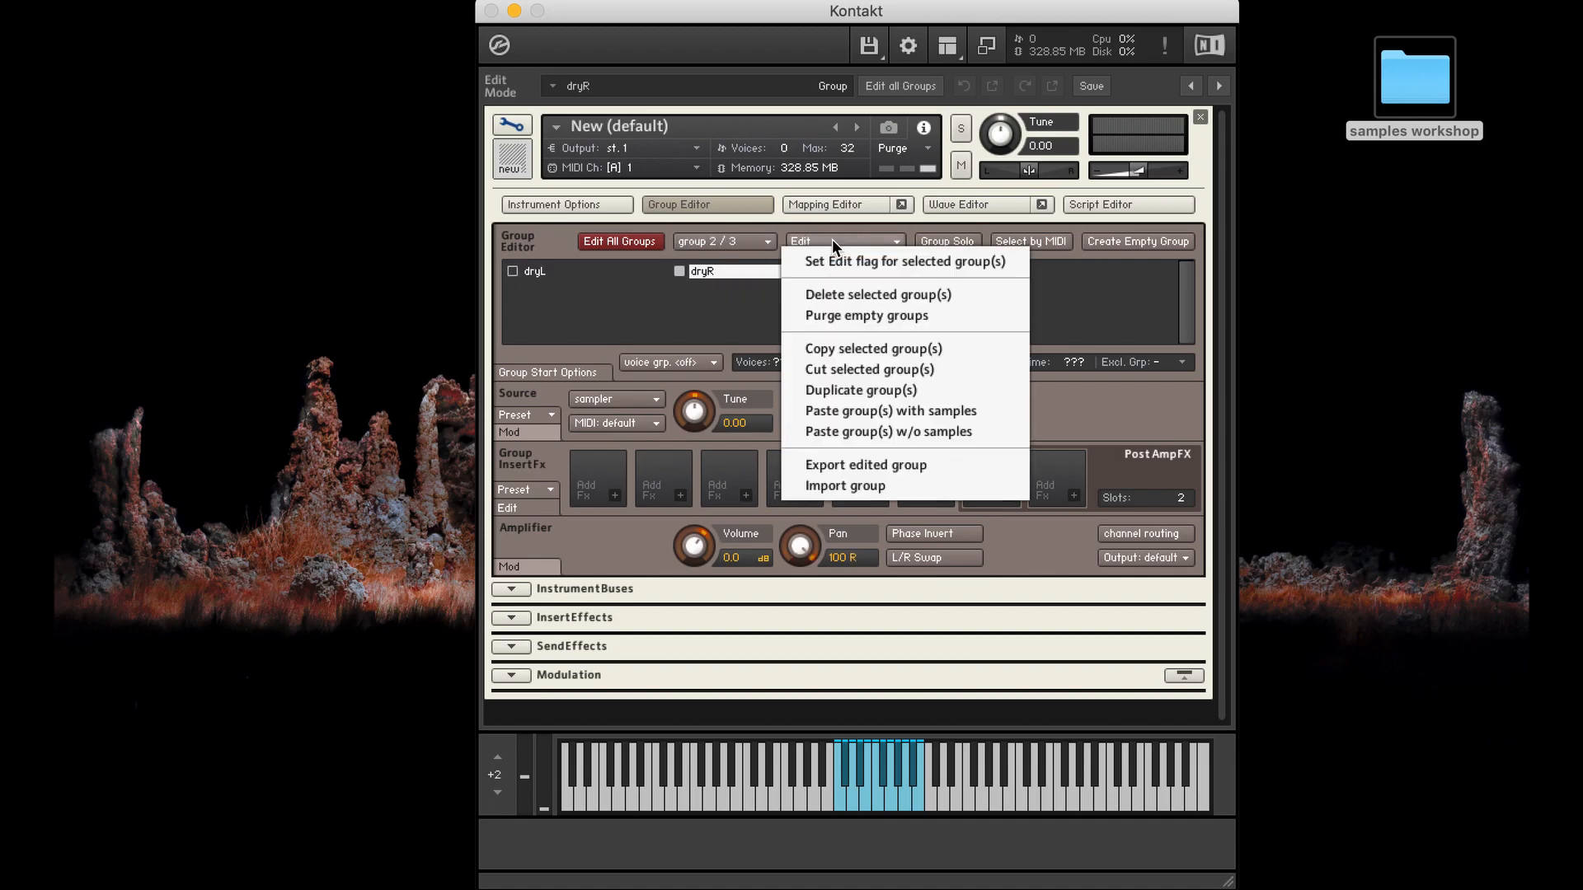
pyautogui.click(1081, 312)
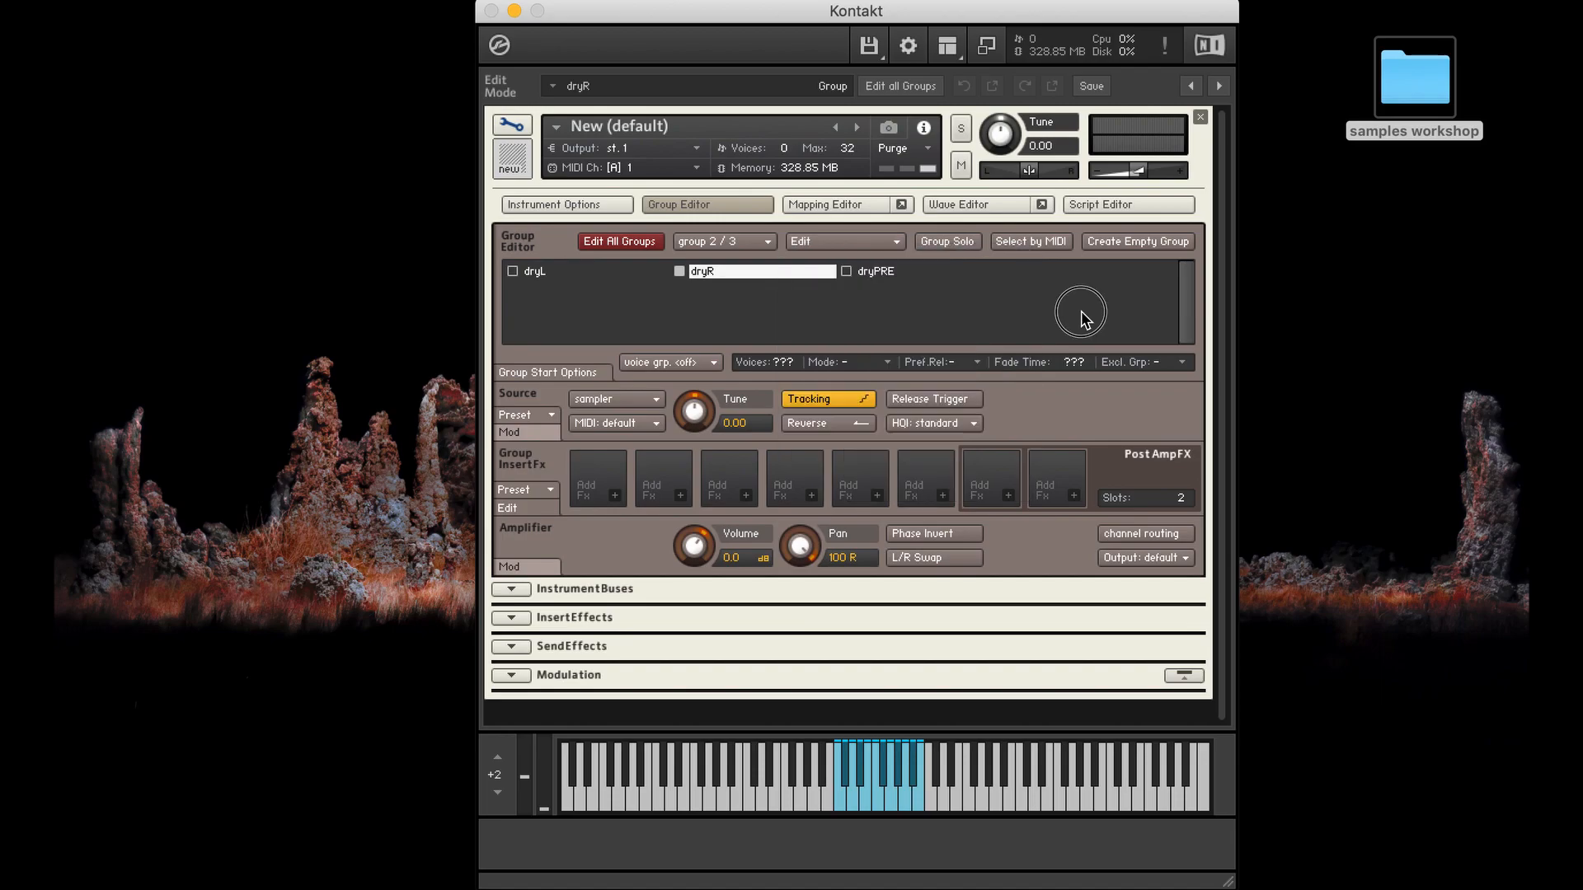
pyautogui.rightClick(1012, 284)
pyautogui.click(910, 292)
pyautogui.click(922, 272)
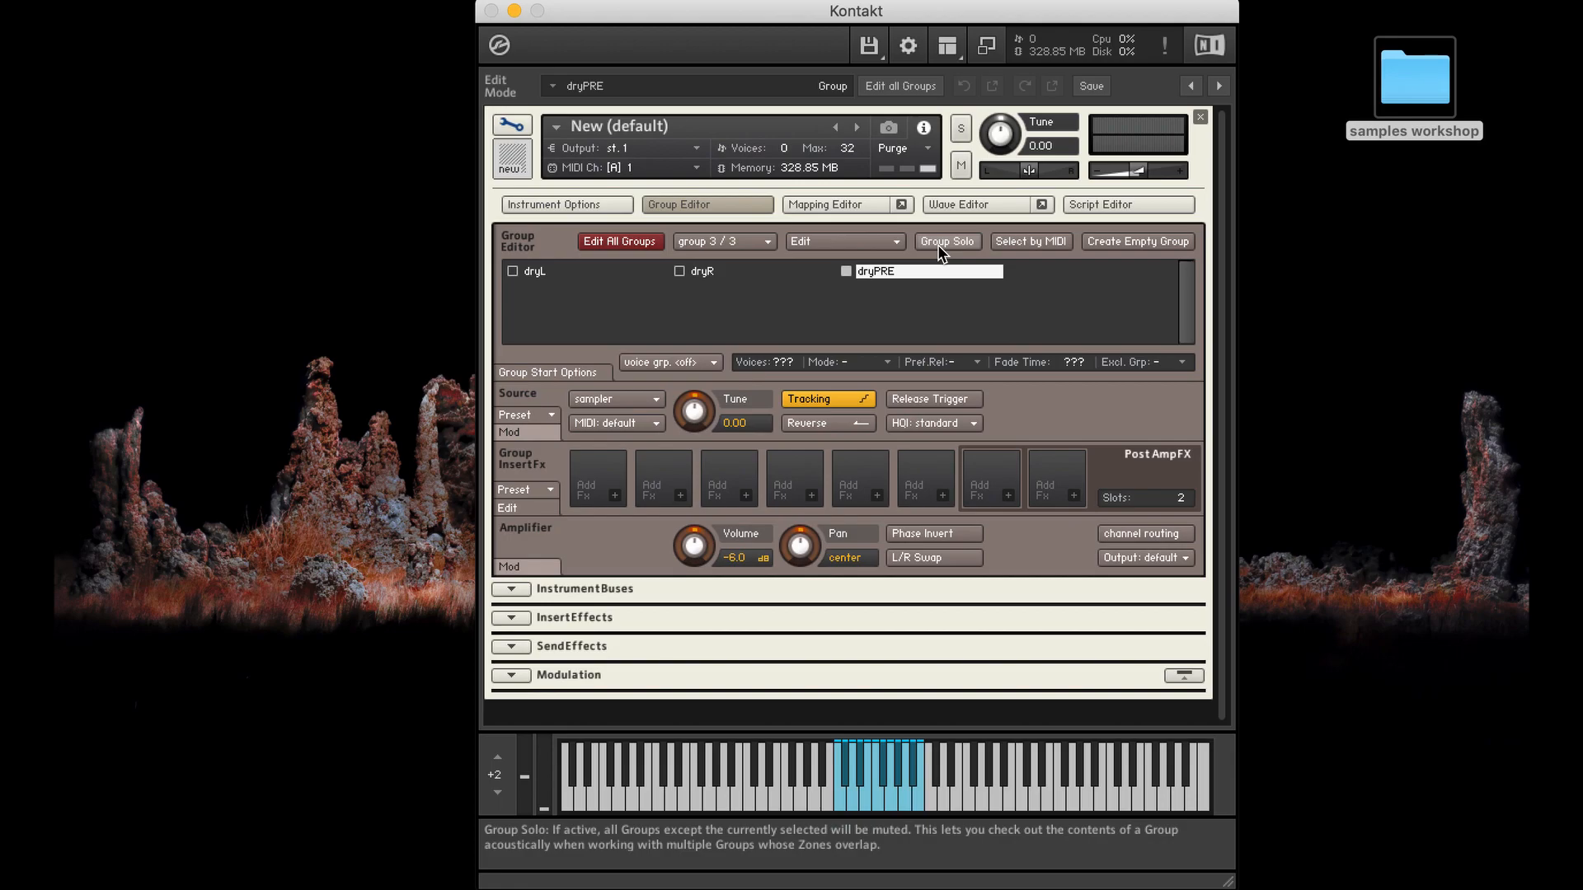
# Select the dryR and dryL groups together for editing and solo them
pyautogui.click(733, 283)
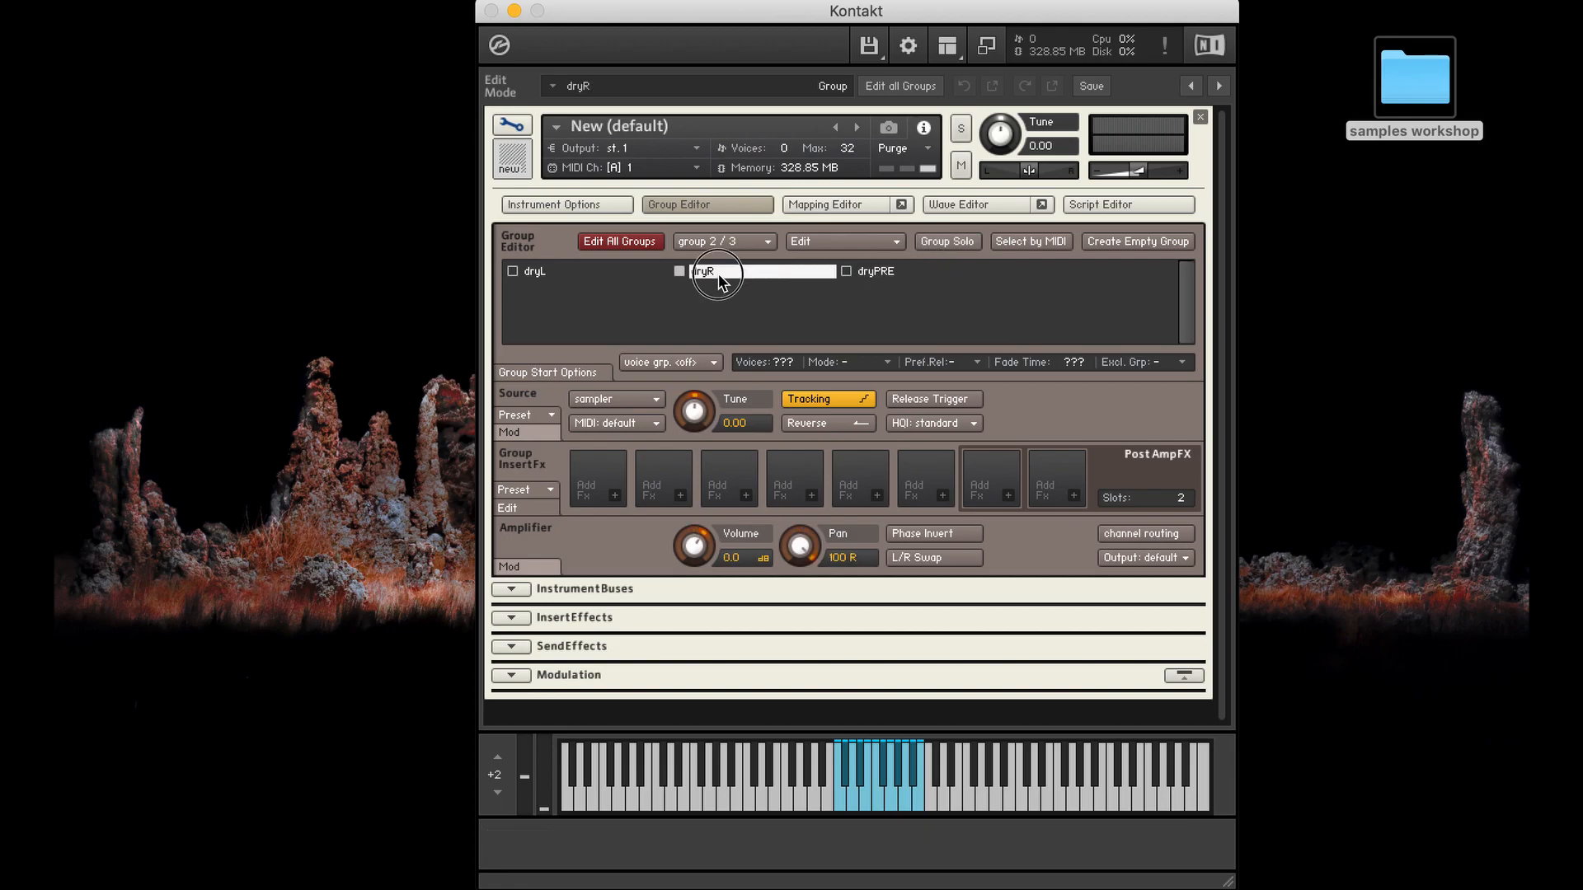
pyautogui.click(513, 271)
pyautogui.click(538, 273)
pyautogui.click(948, 245)
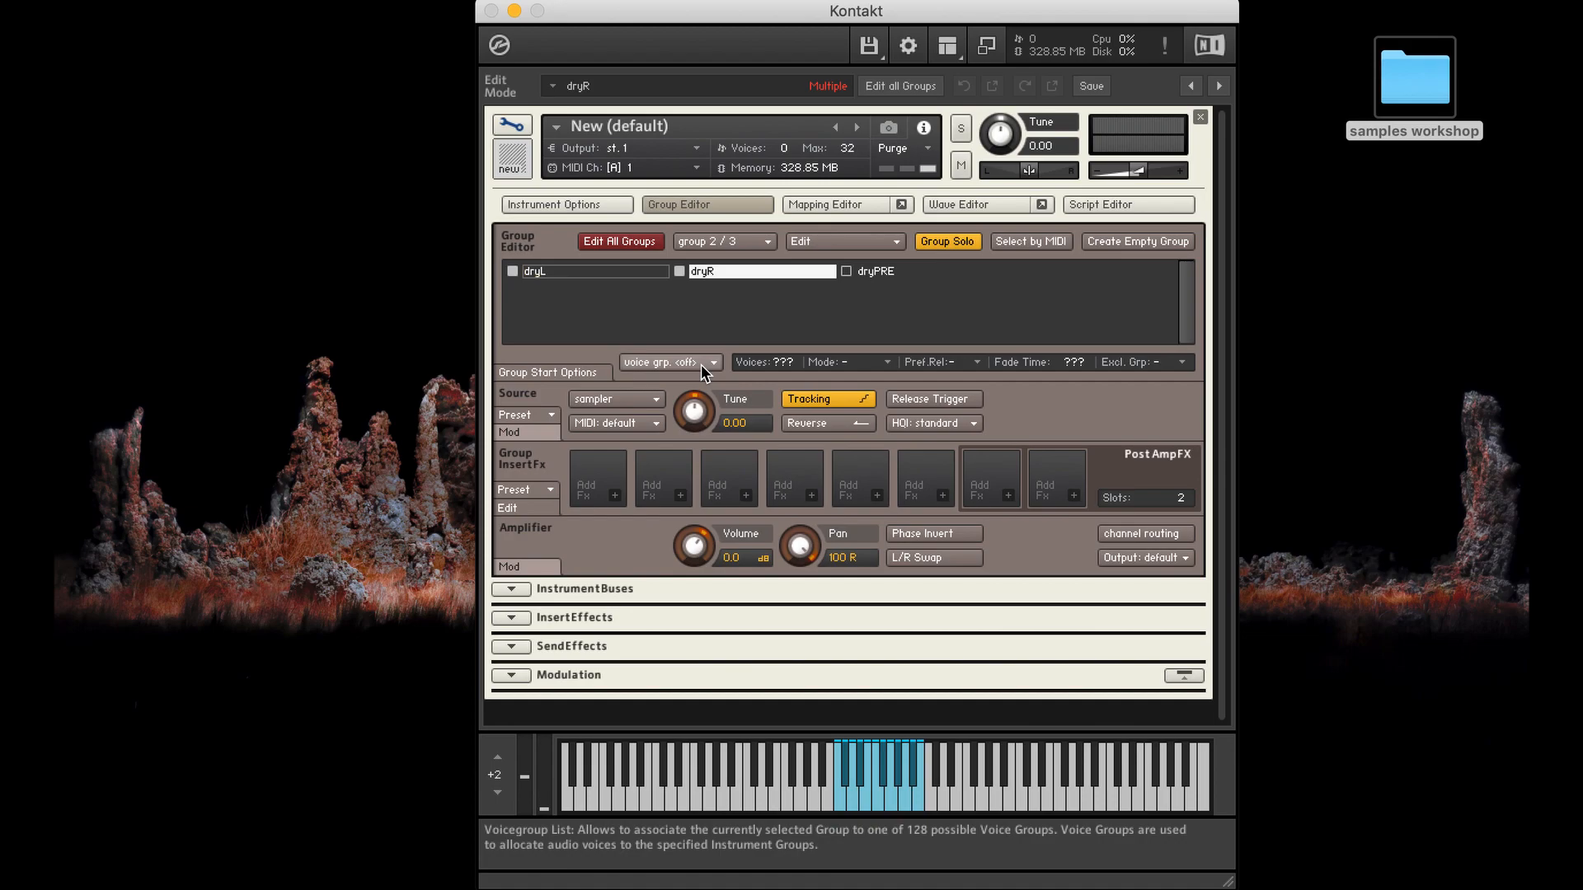
# Show the group start options and make only dryPRE start on controller CC 64 between 0 and 10
pyautogui.click(561, 371)
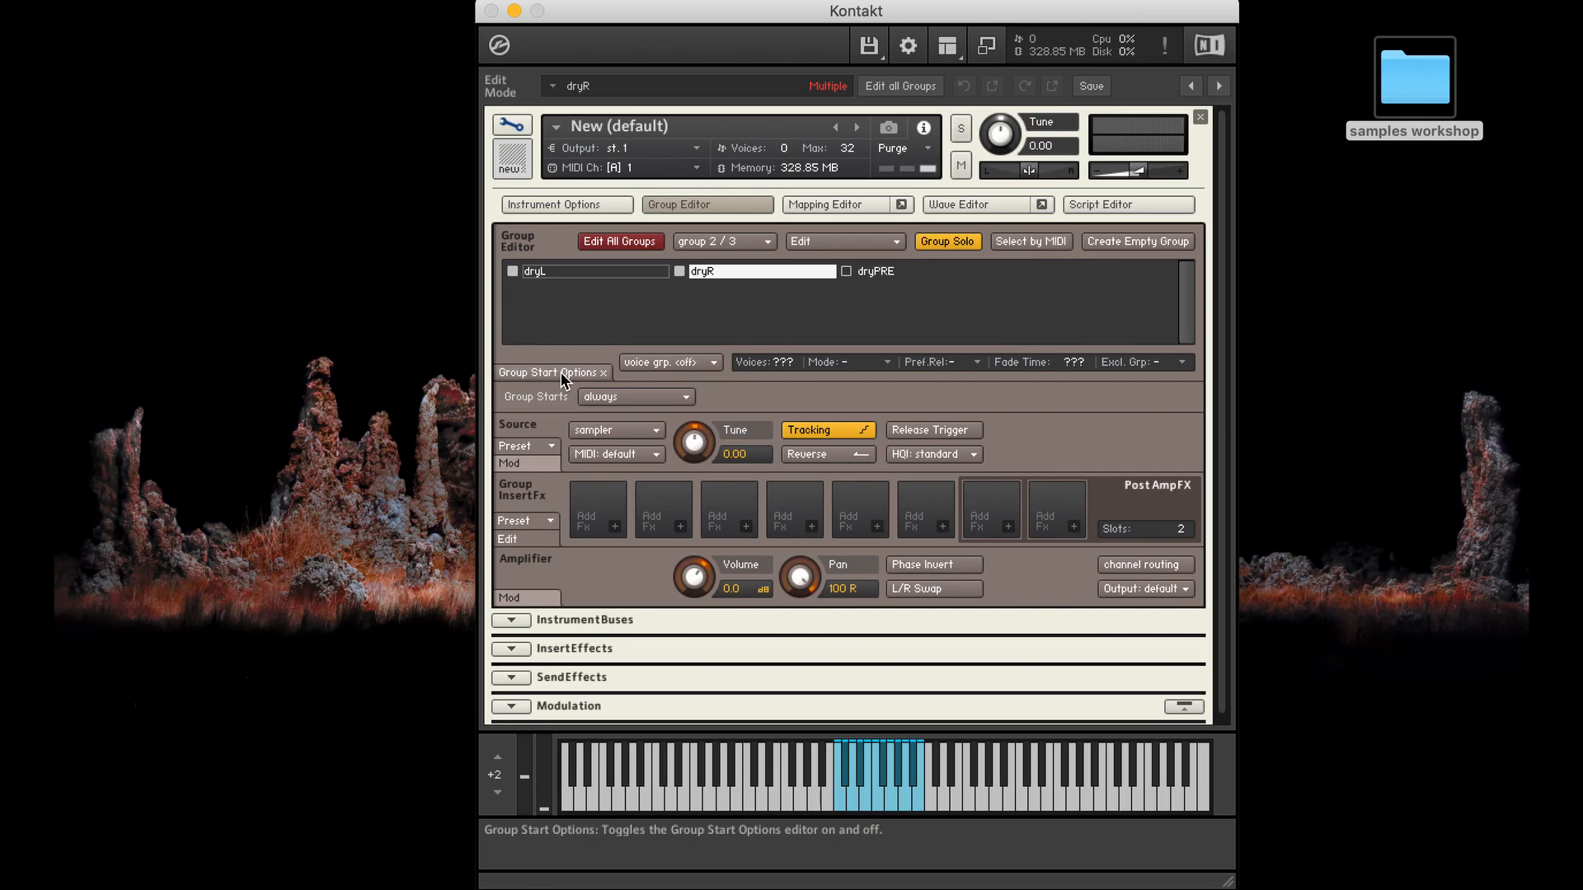
pyautogui.click(874, 271)
pyautogui.click(511, 270)
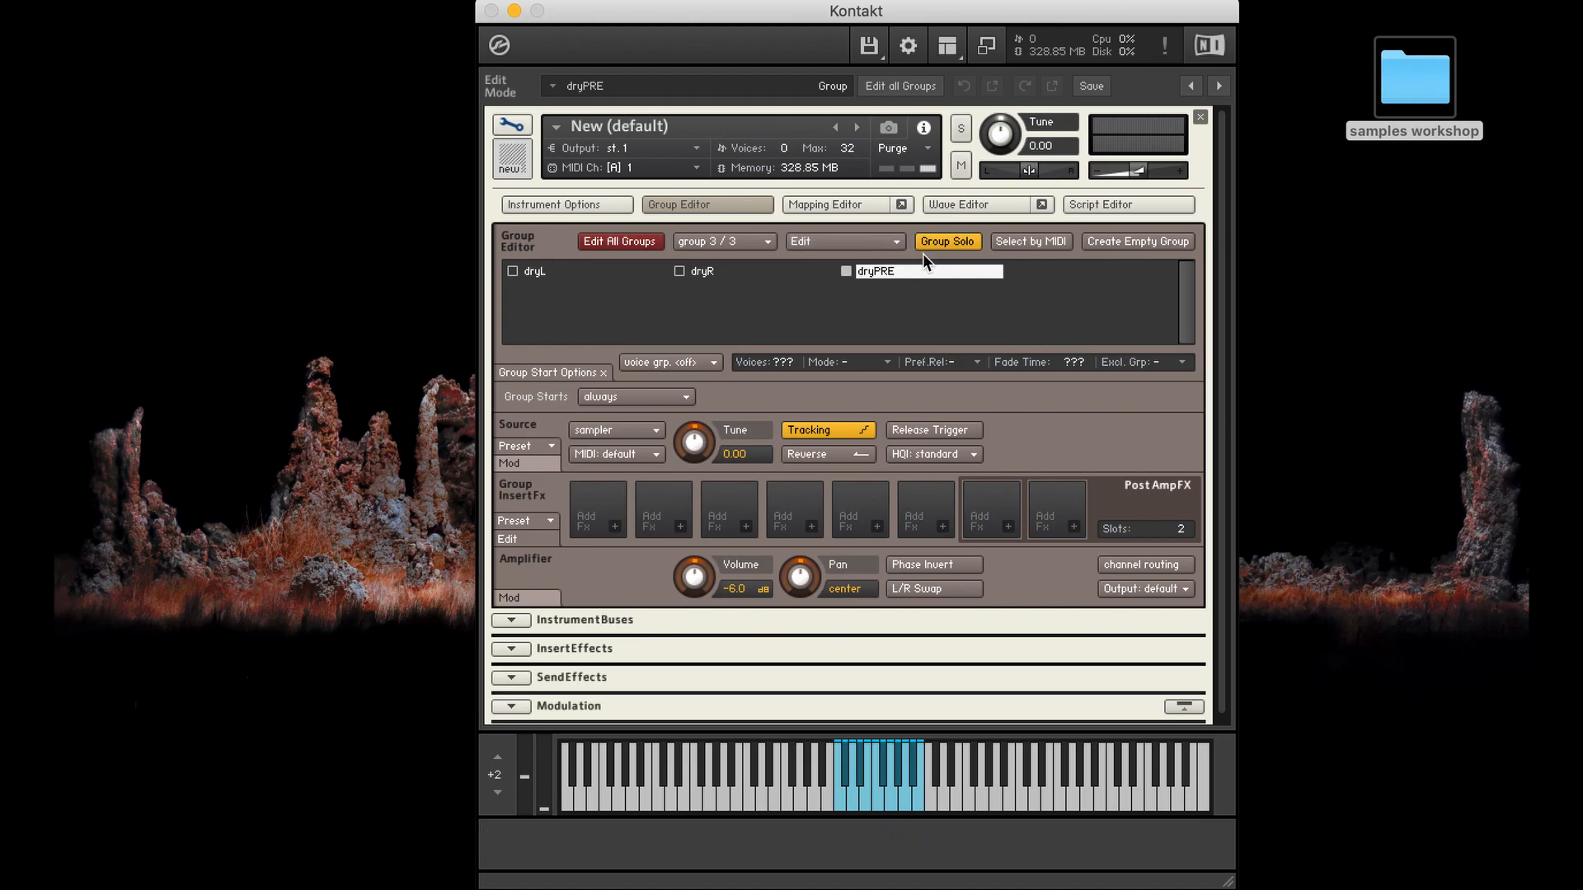
pyautogui.click(665, 396)
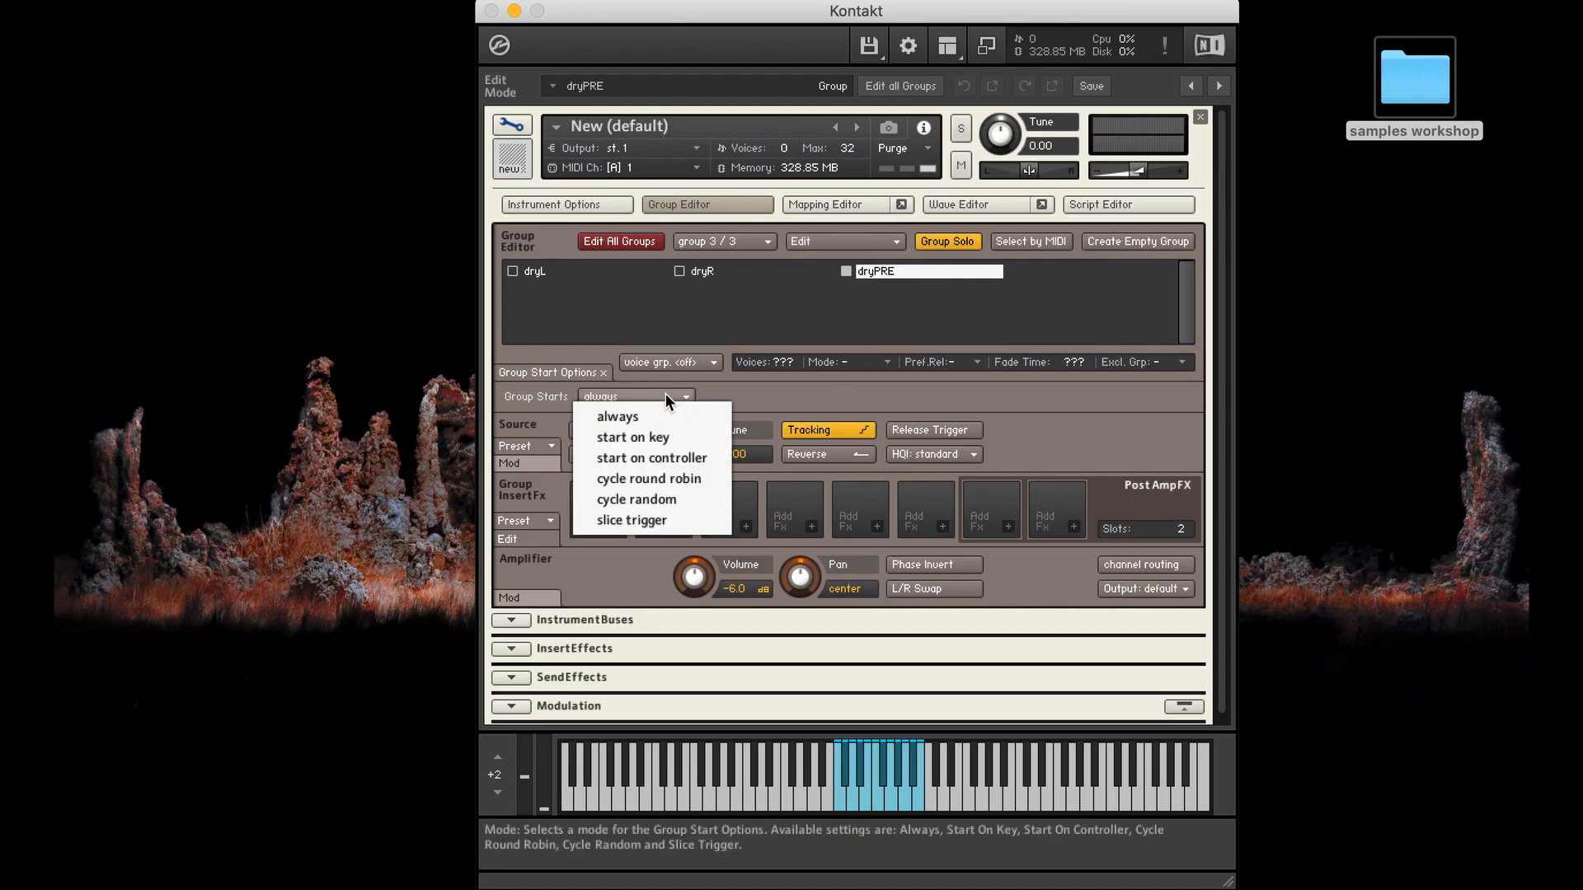
pyautogui.click(665, 457)
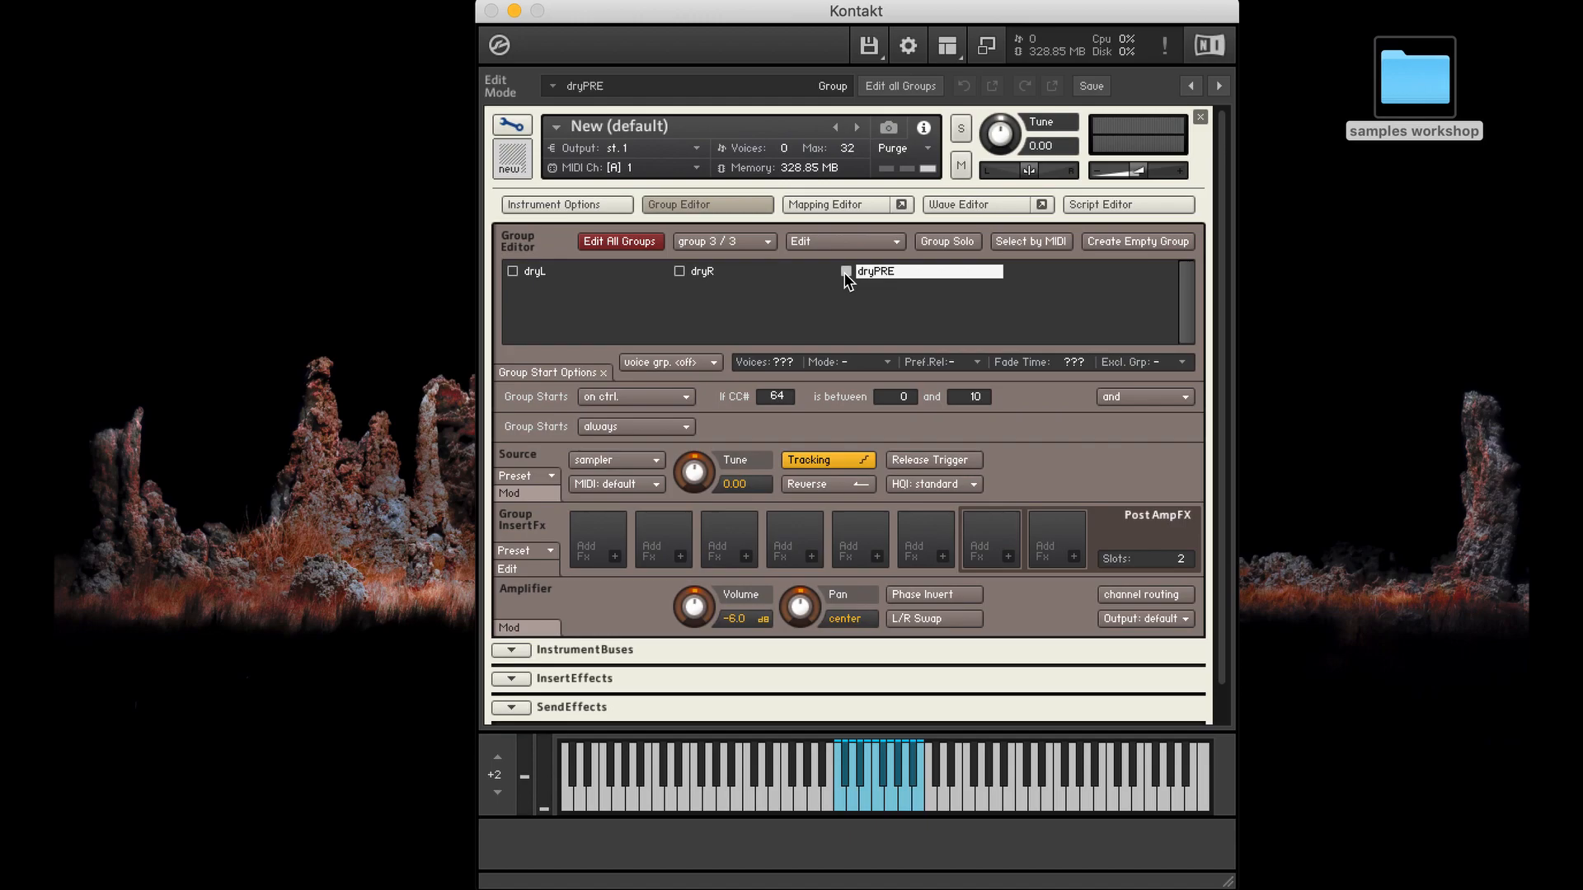
# Make the dryR and dryL groups start on controller CC 64 between 11 and 127
pyautogui.click(702, 271)
pyautogui.click(512, 272)
pyautogui.click(655, 398)
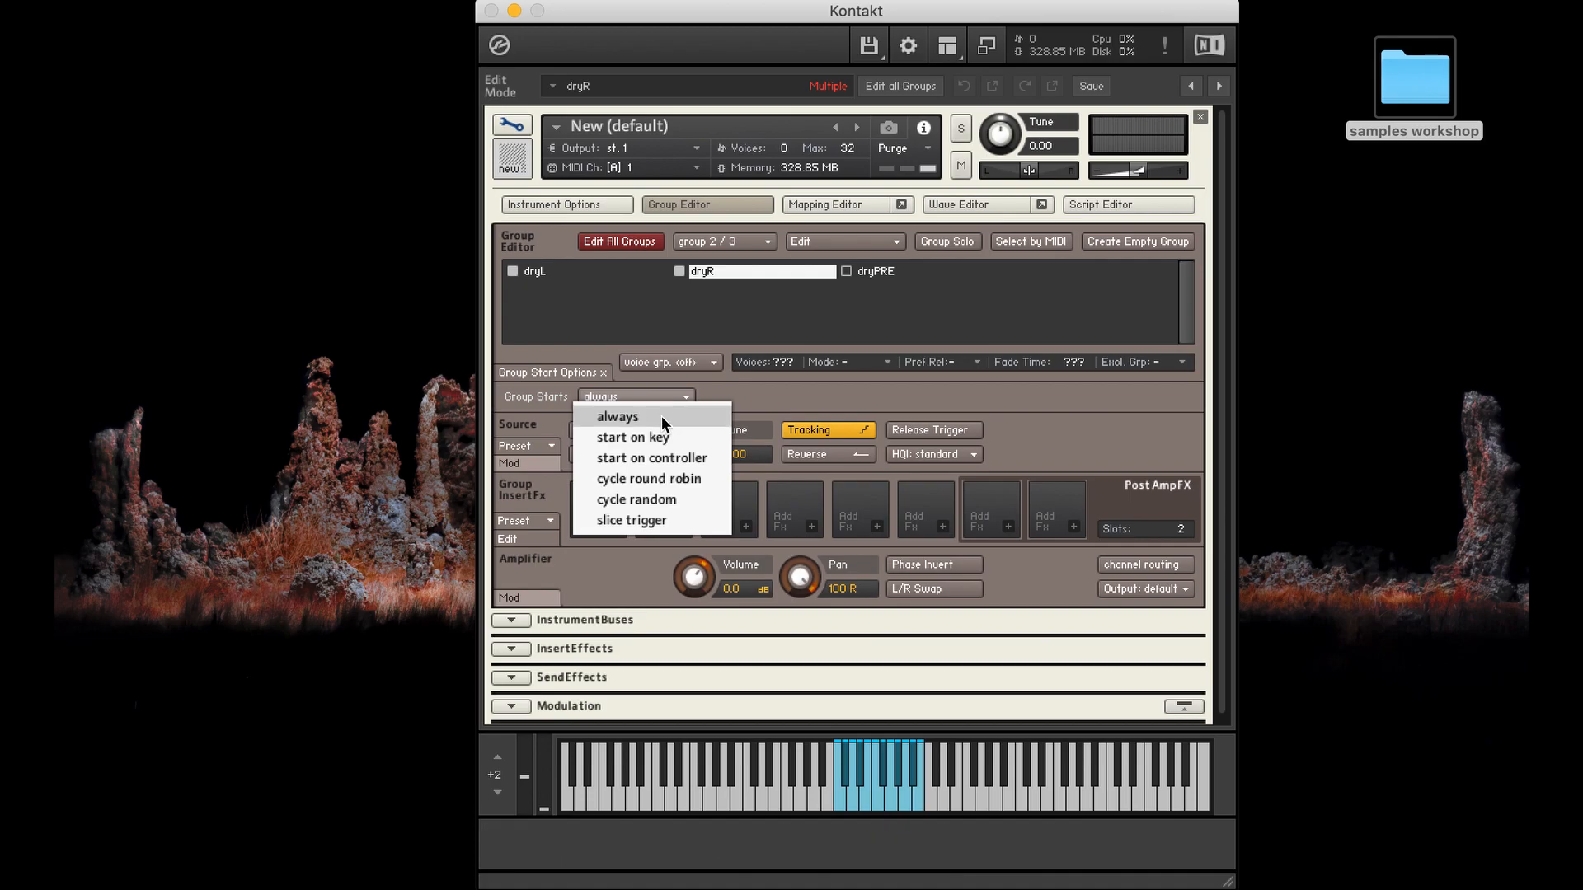
pyautogui.click(666, 454)
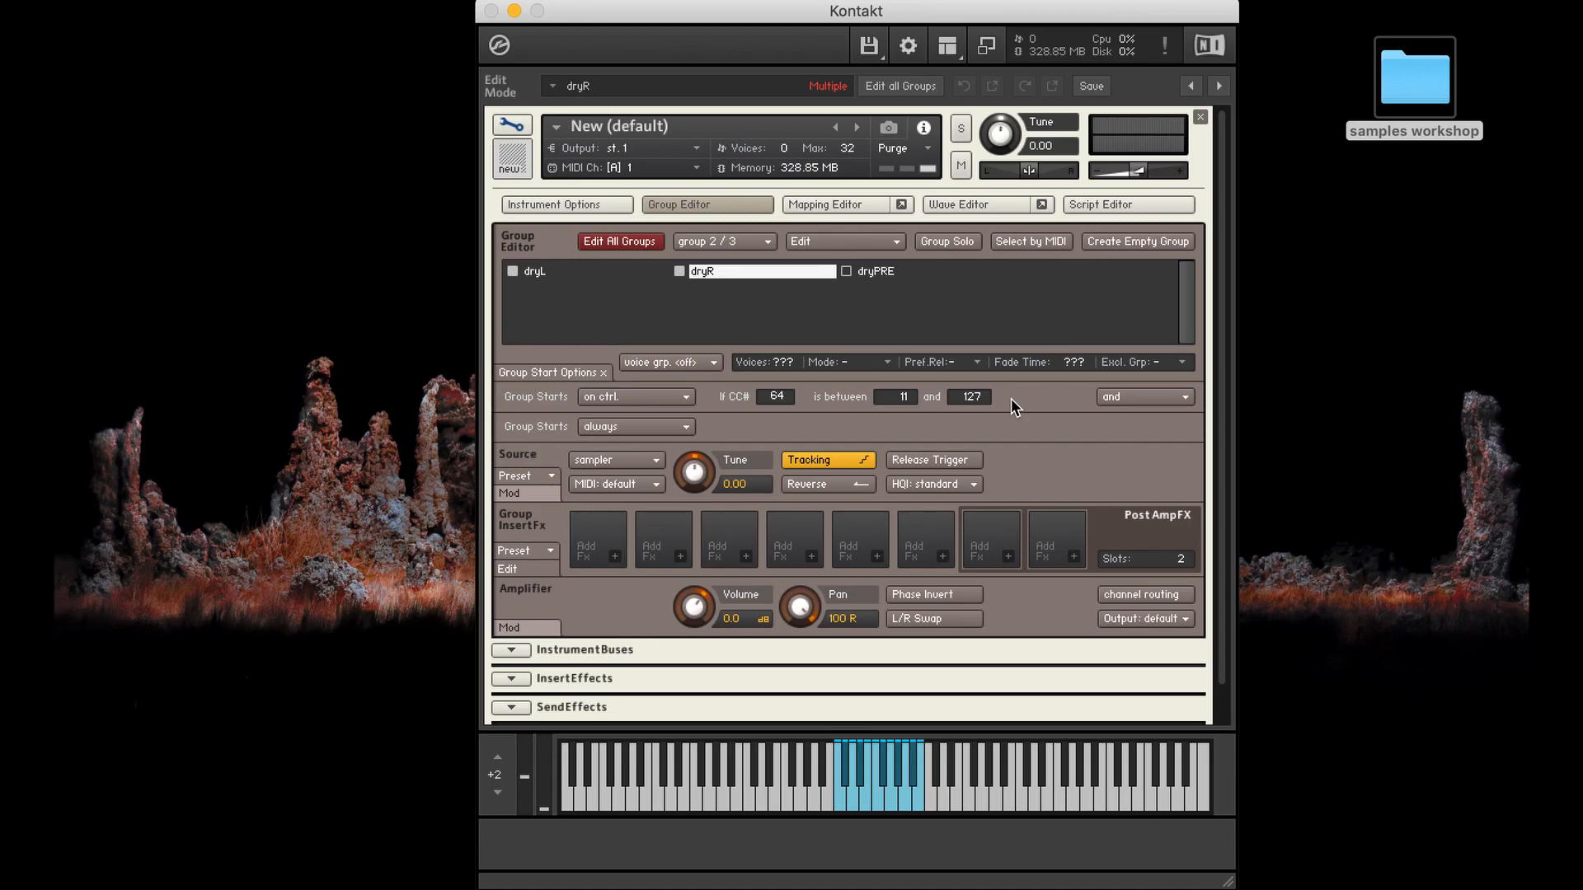
# Reset the group start condition to always for all groups at once, then turn off editing of all groups
pyautogui.click(647, 241)
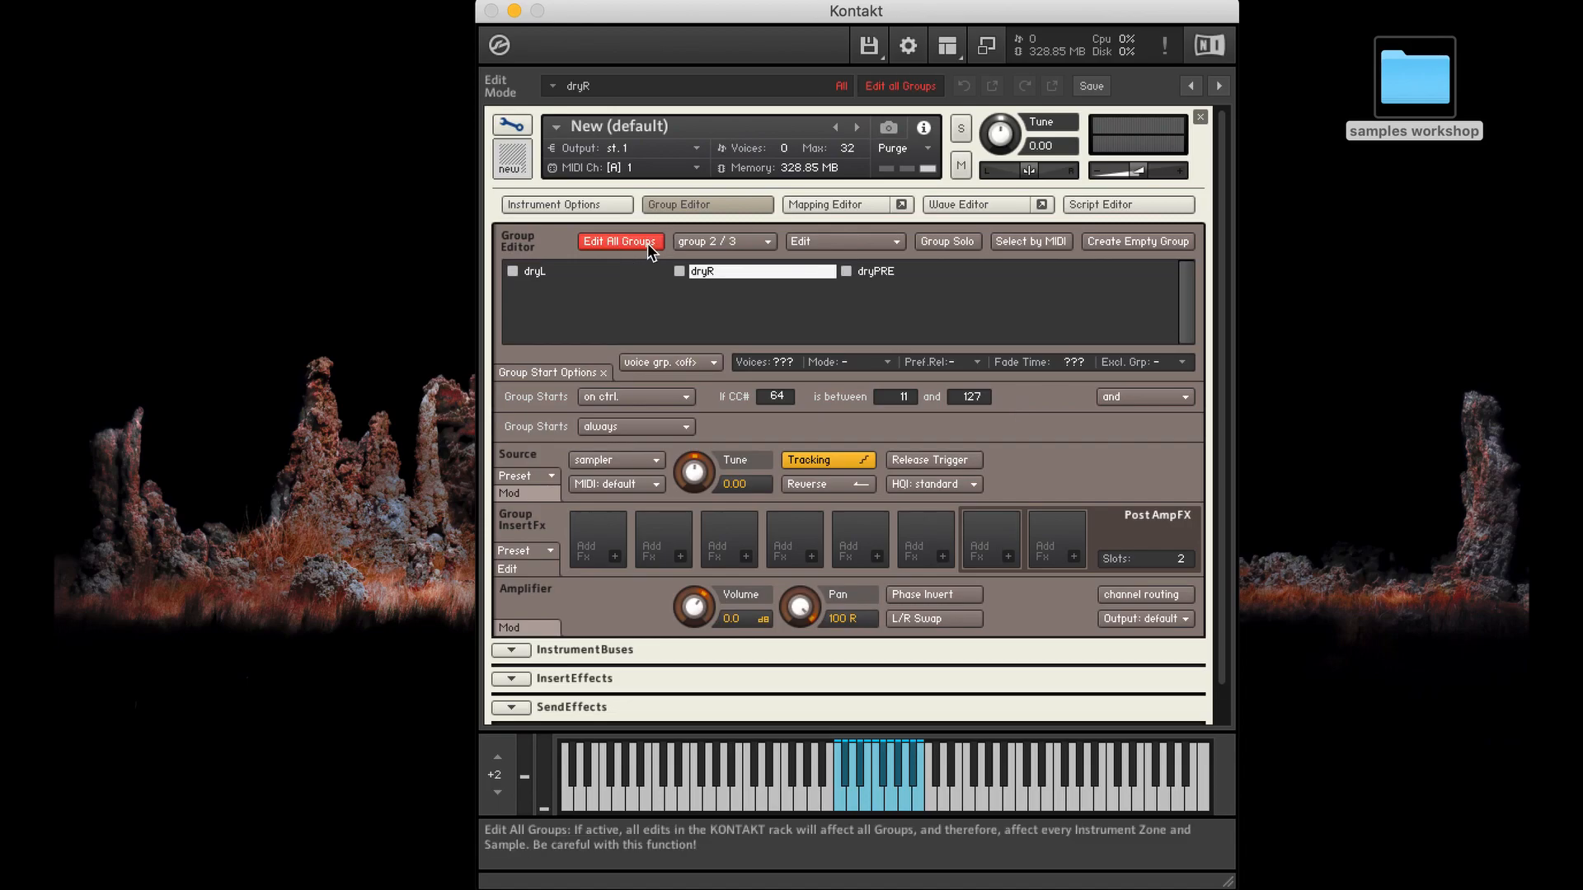
pyautogui.click(641, 397)
pyautogui.click(645, 415)
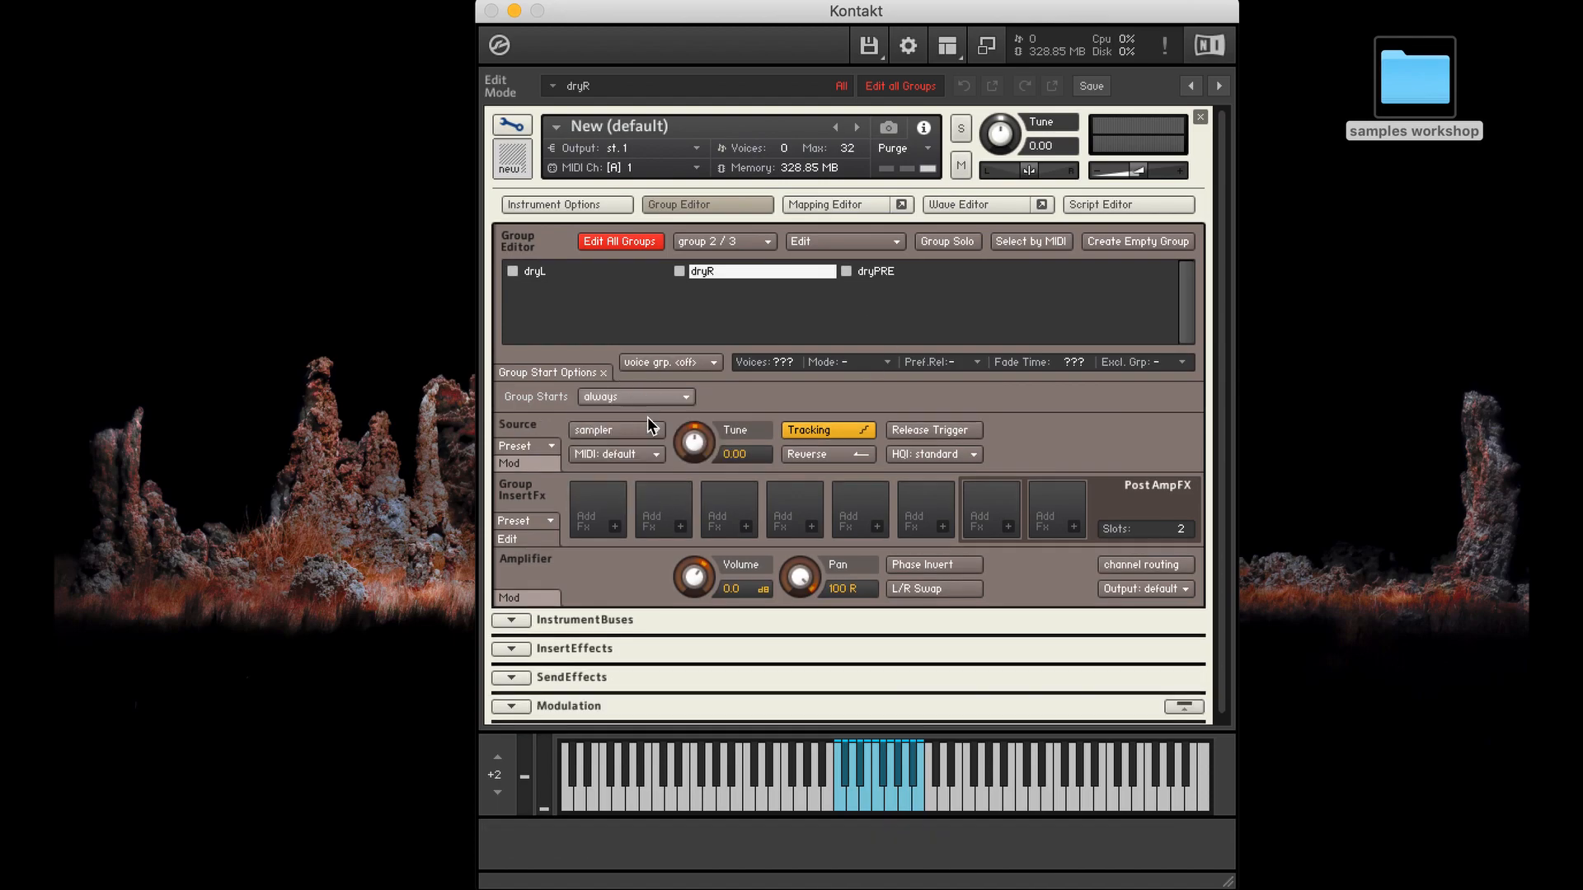
pyautogui.click(625, 241)
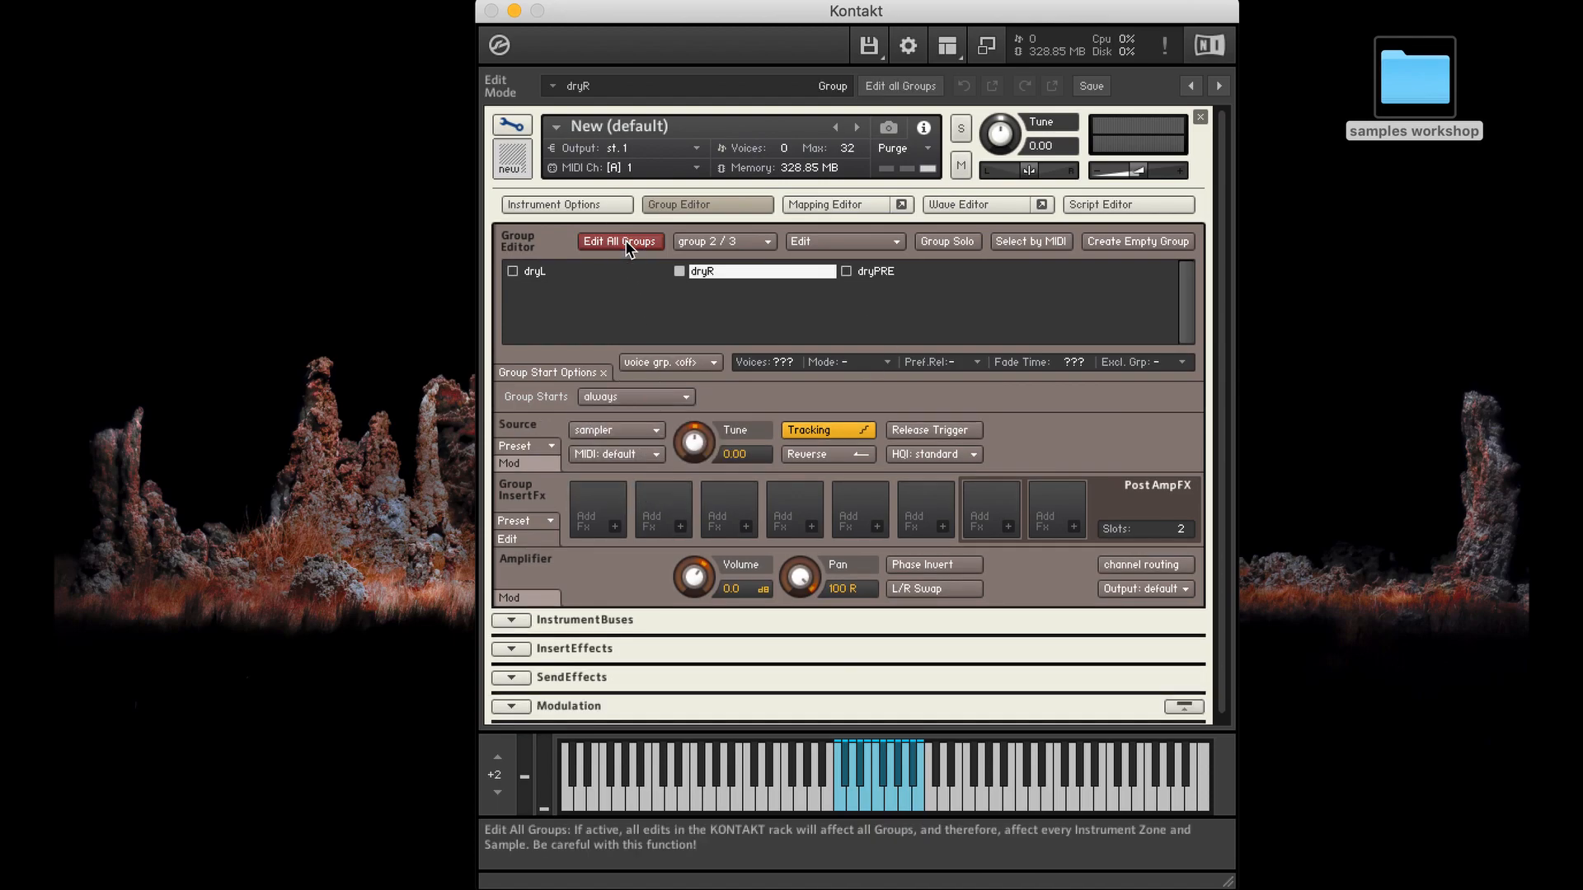
# Look through the available source modes and the insert effect categories, including Utilities, for the dryR group
pyautogui.click(645, 430)
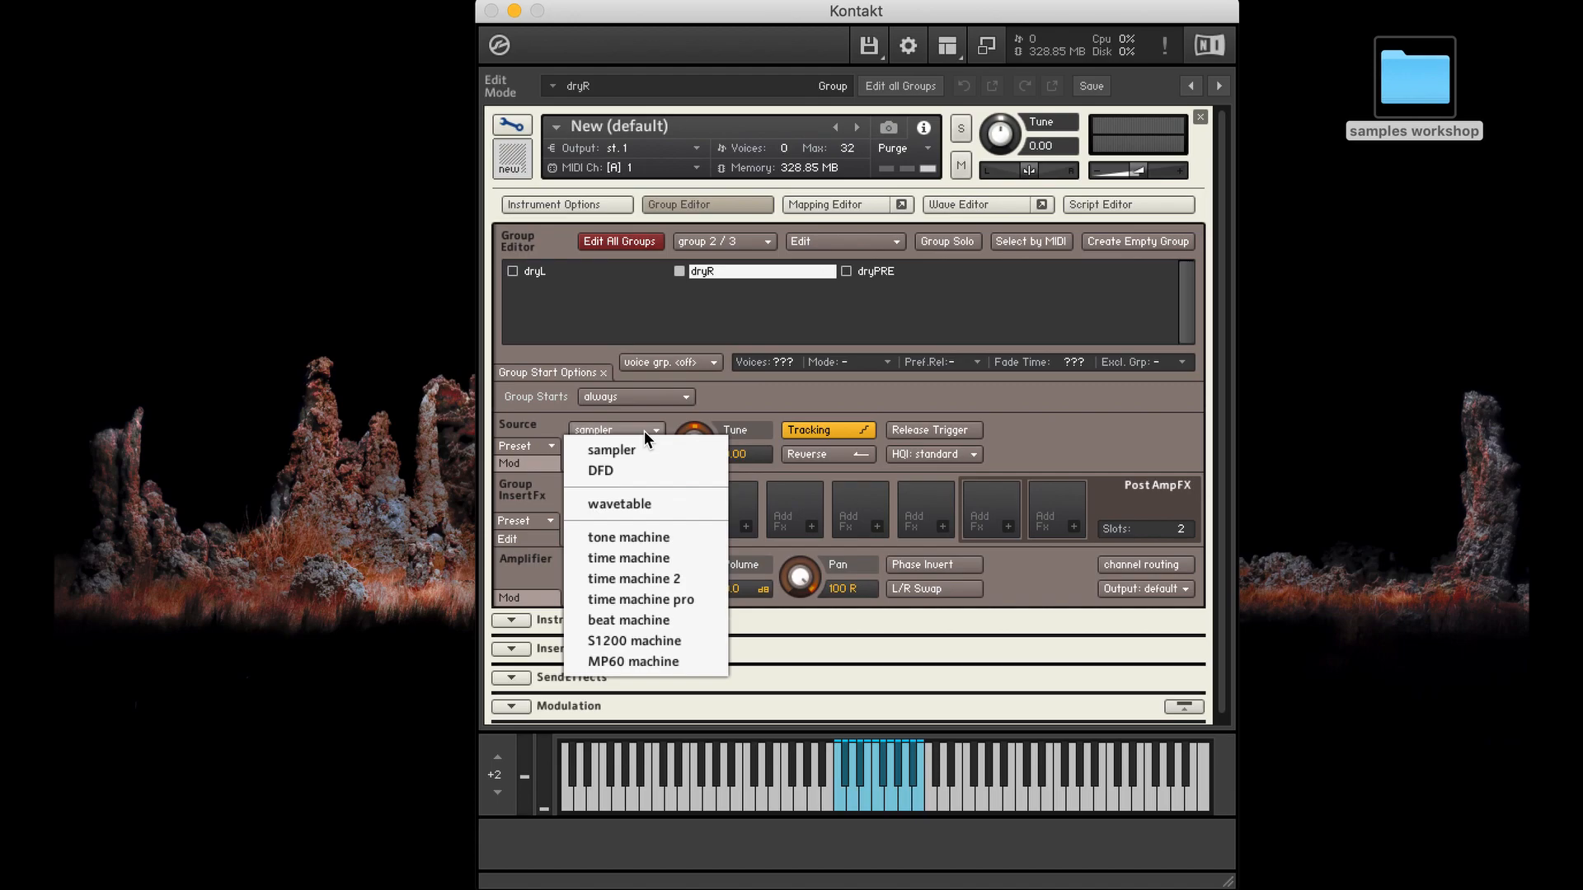
pyautogui.click(644, 431)
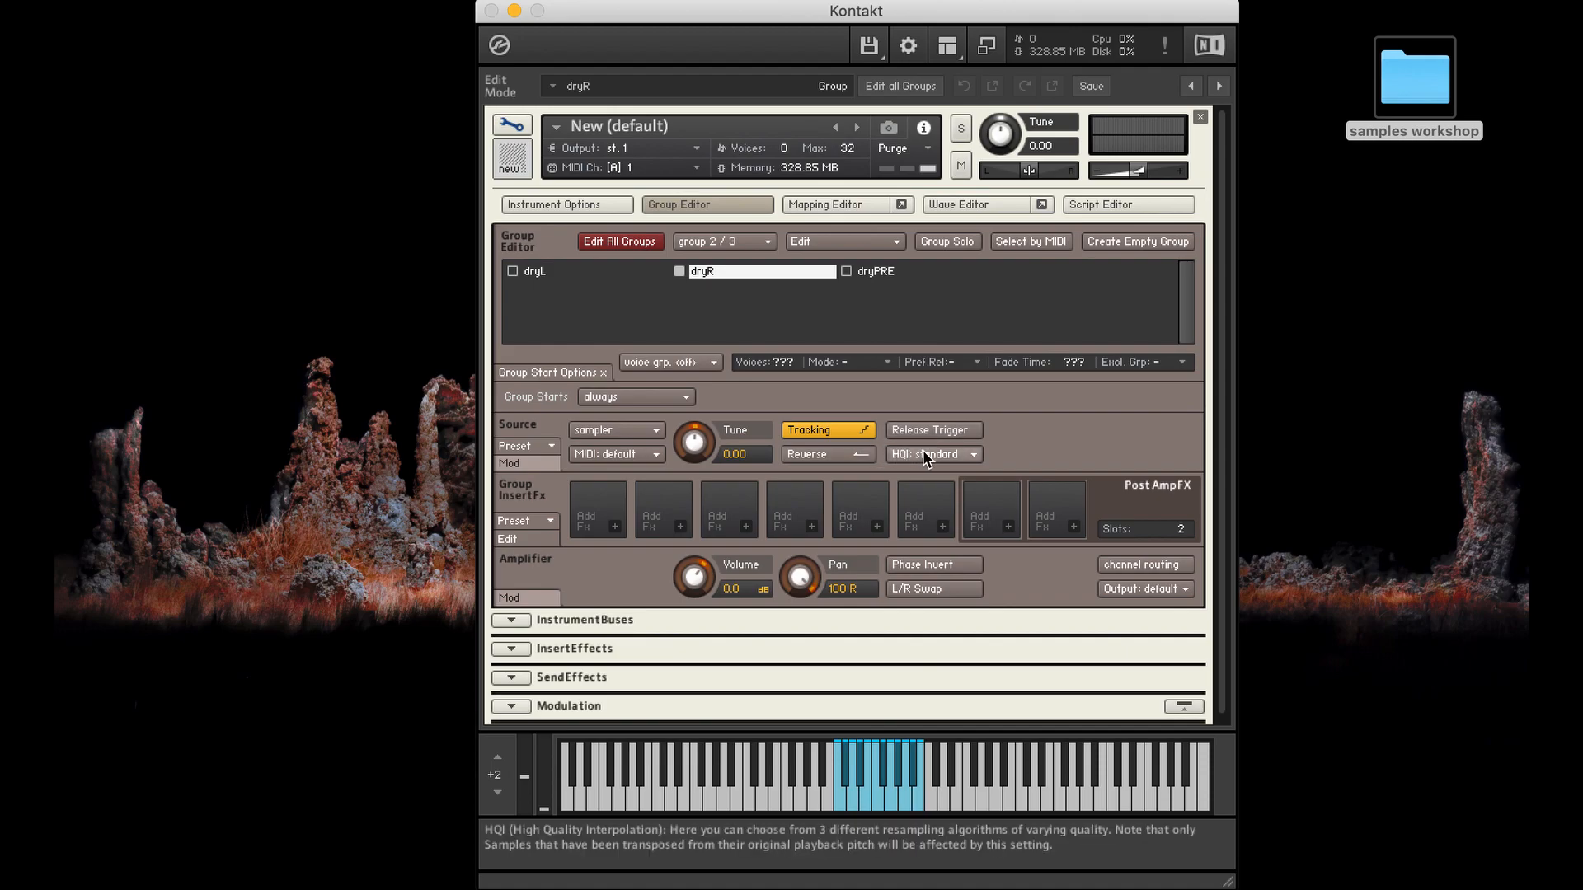
pyautogui.click(613, 527)
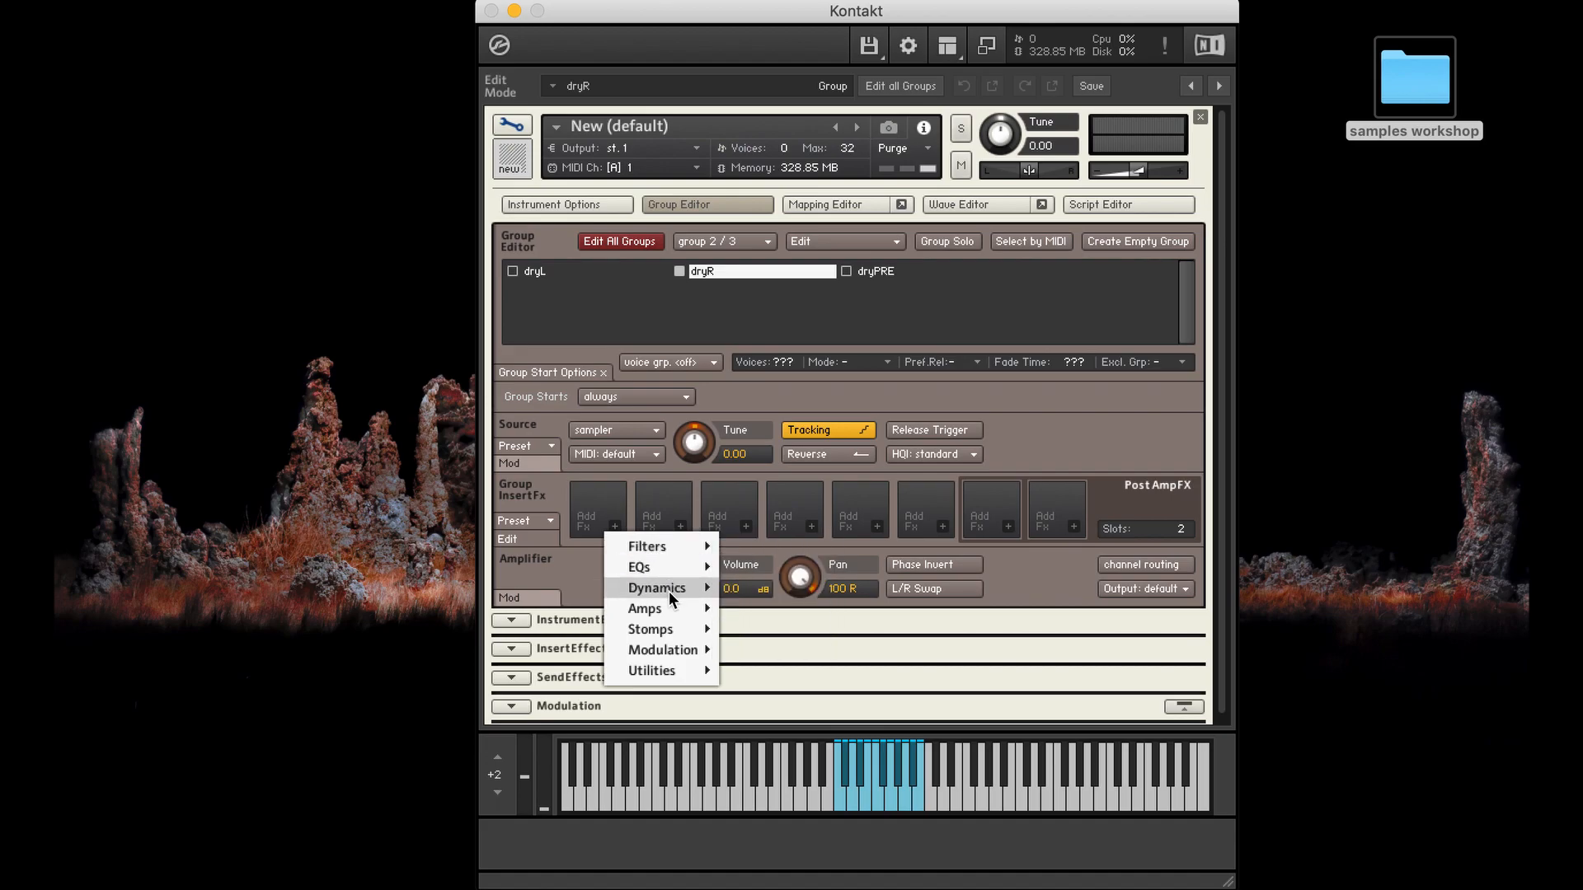
pyautogui.moveTo(669, 592)
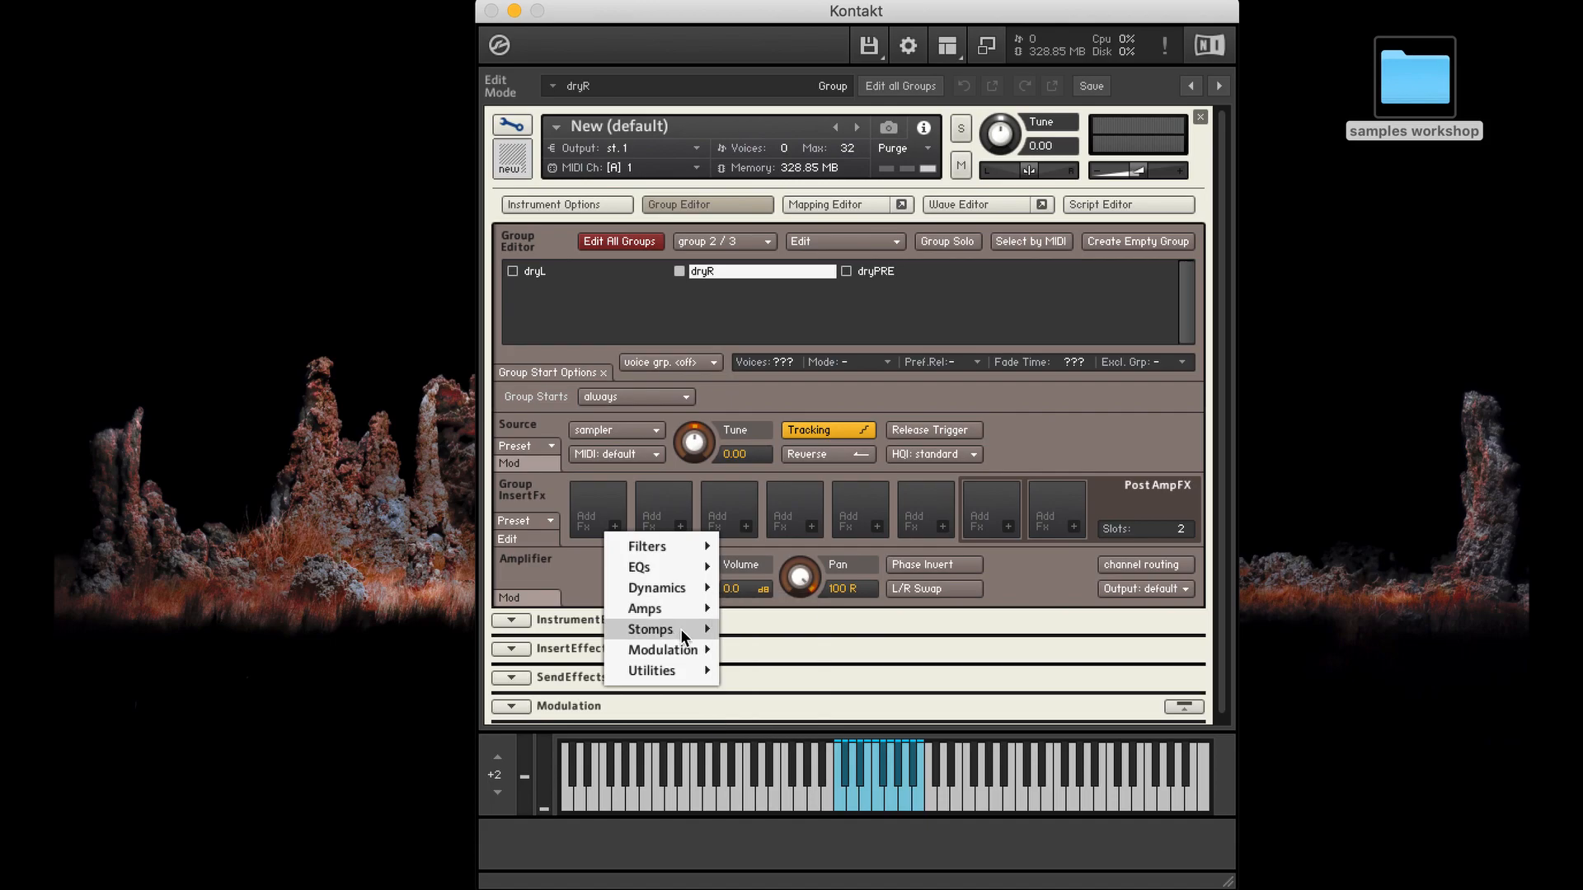
pyautogui.moveTo(684, 655)
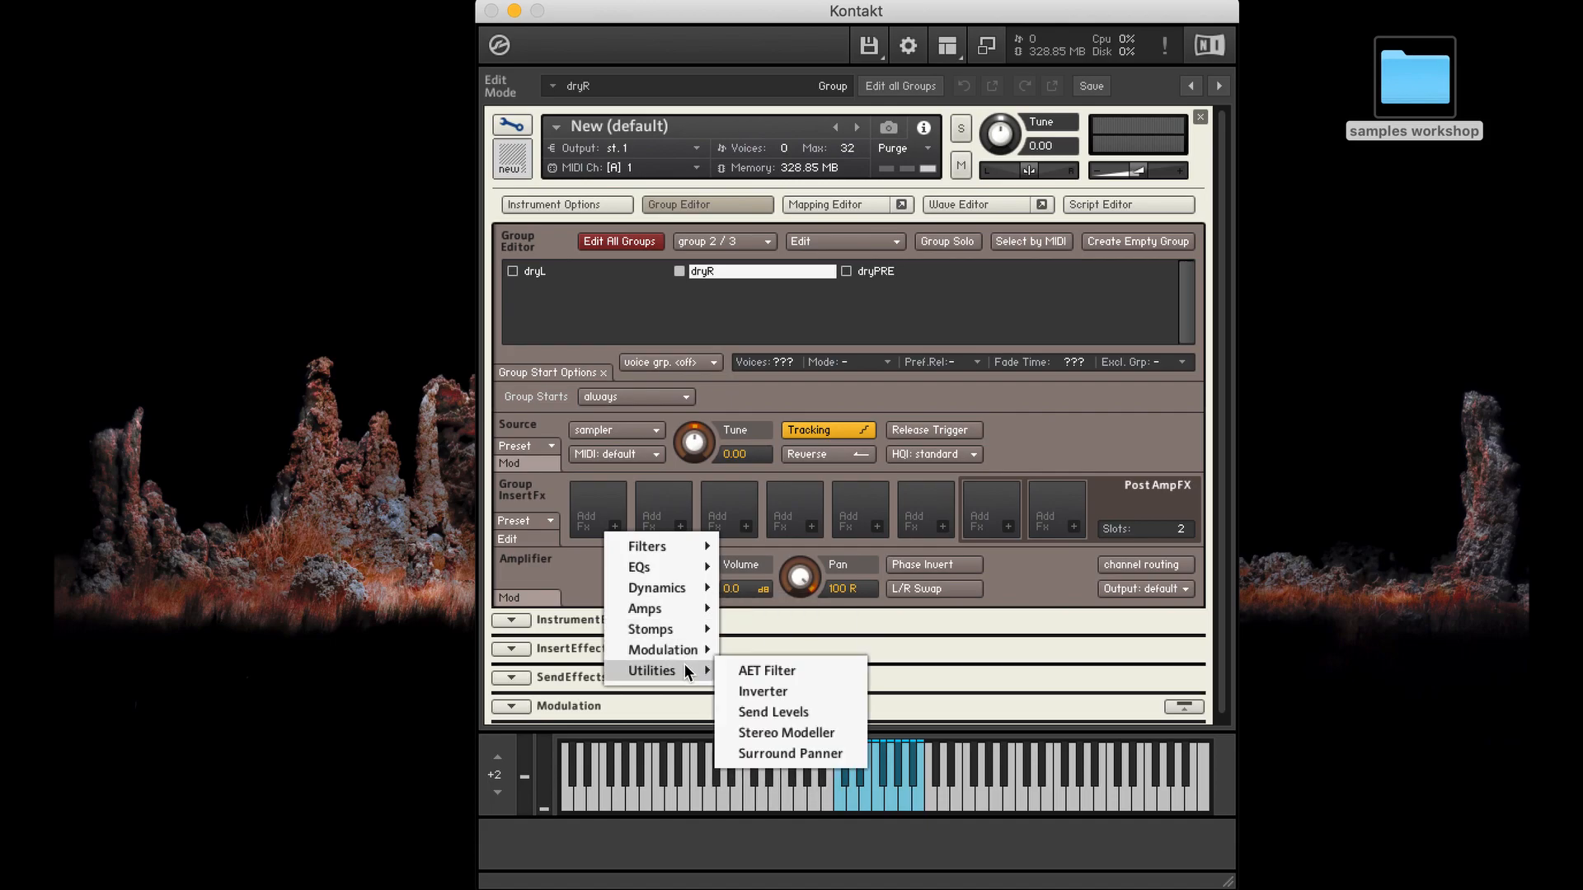
pyautogui.click(758, 637)
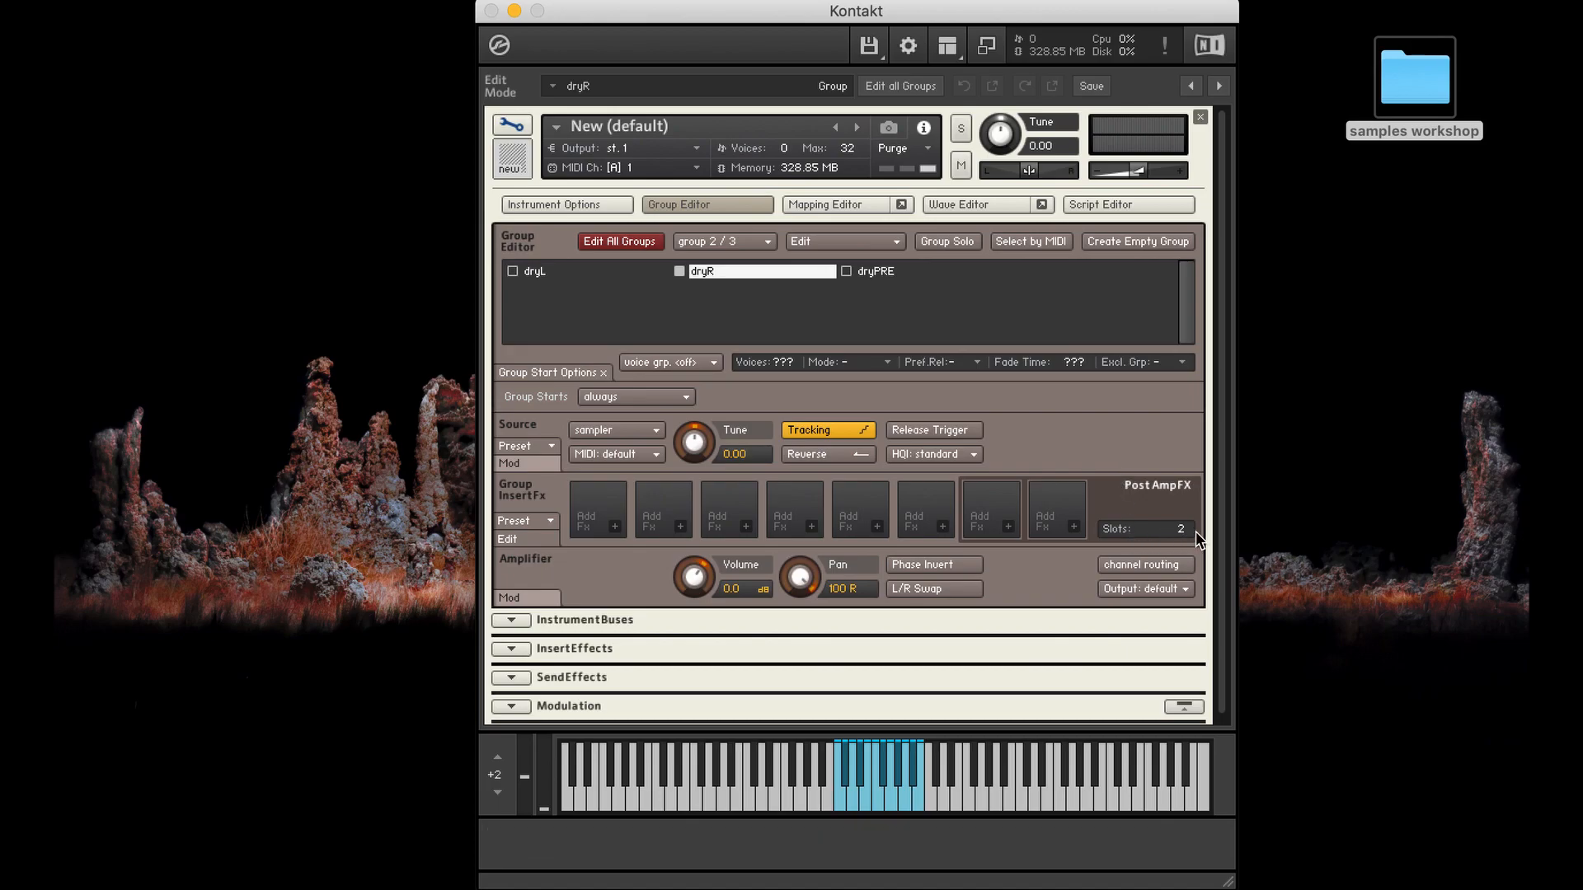
# Raise the number of post-amp effect slots to 4 and return it to 2
pyautogui.scroll(2, 1189, 528)
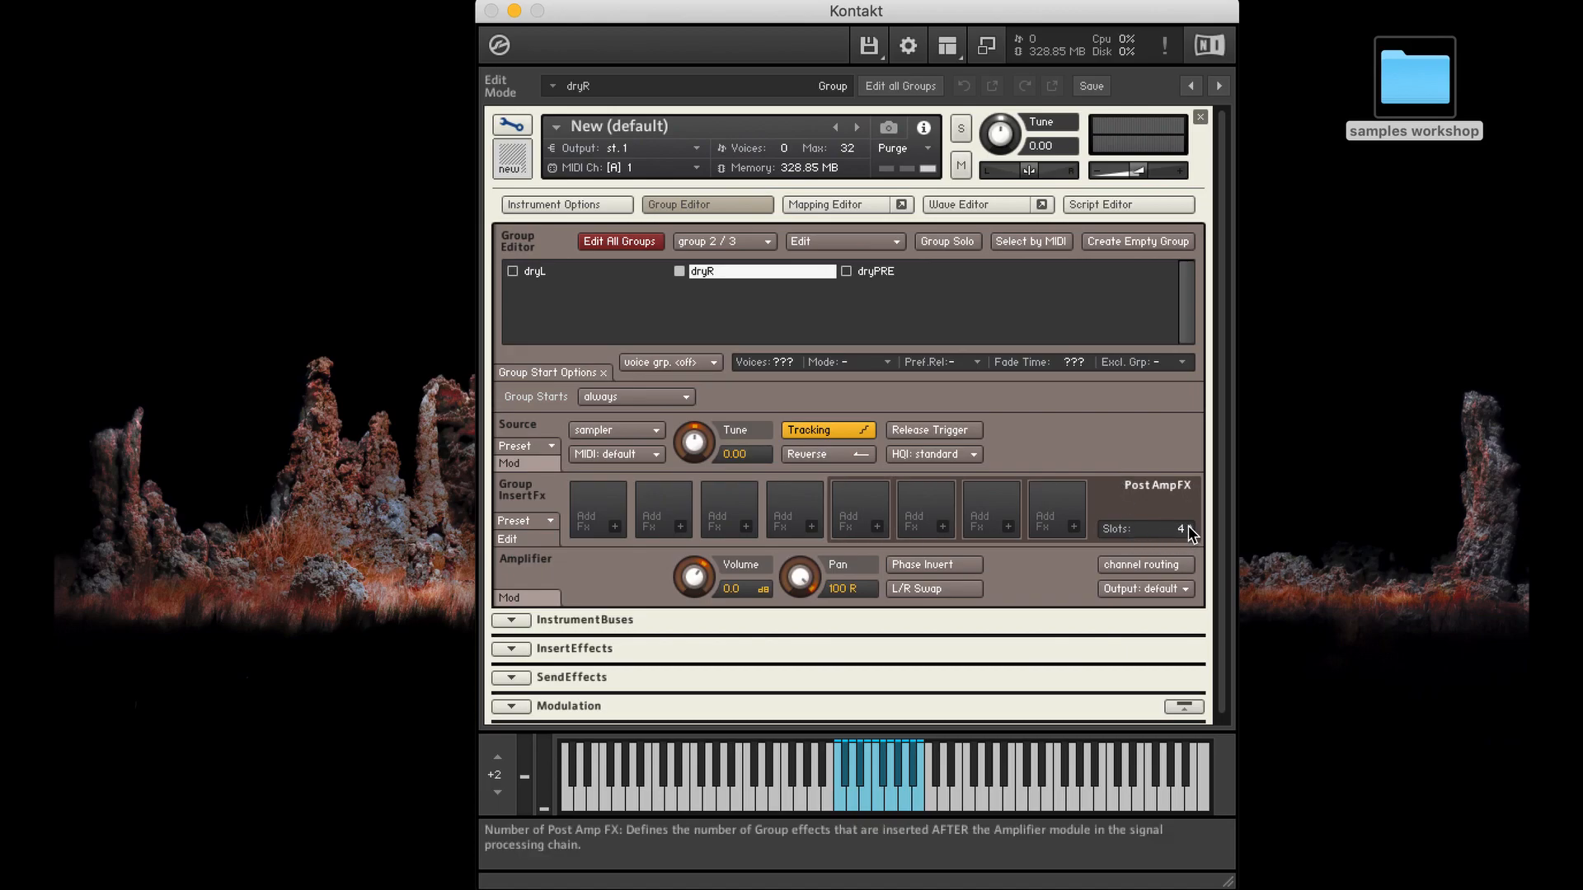
pyautogui.scroll(-2, 1190, 535)
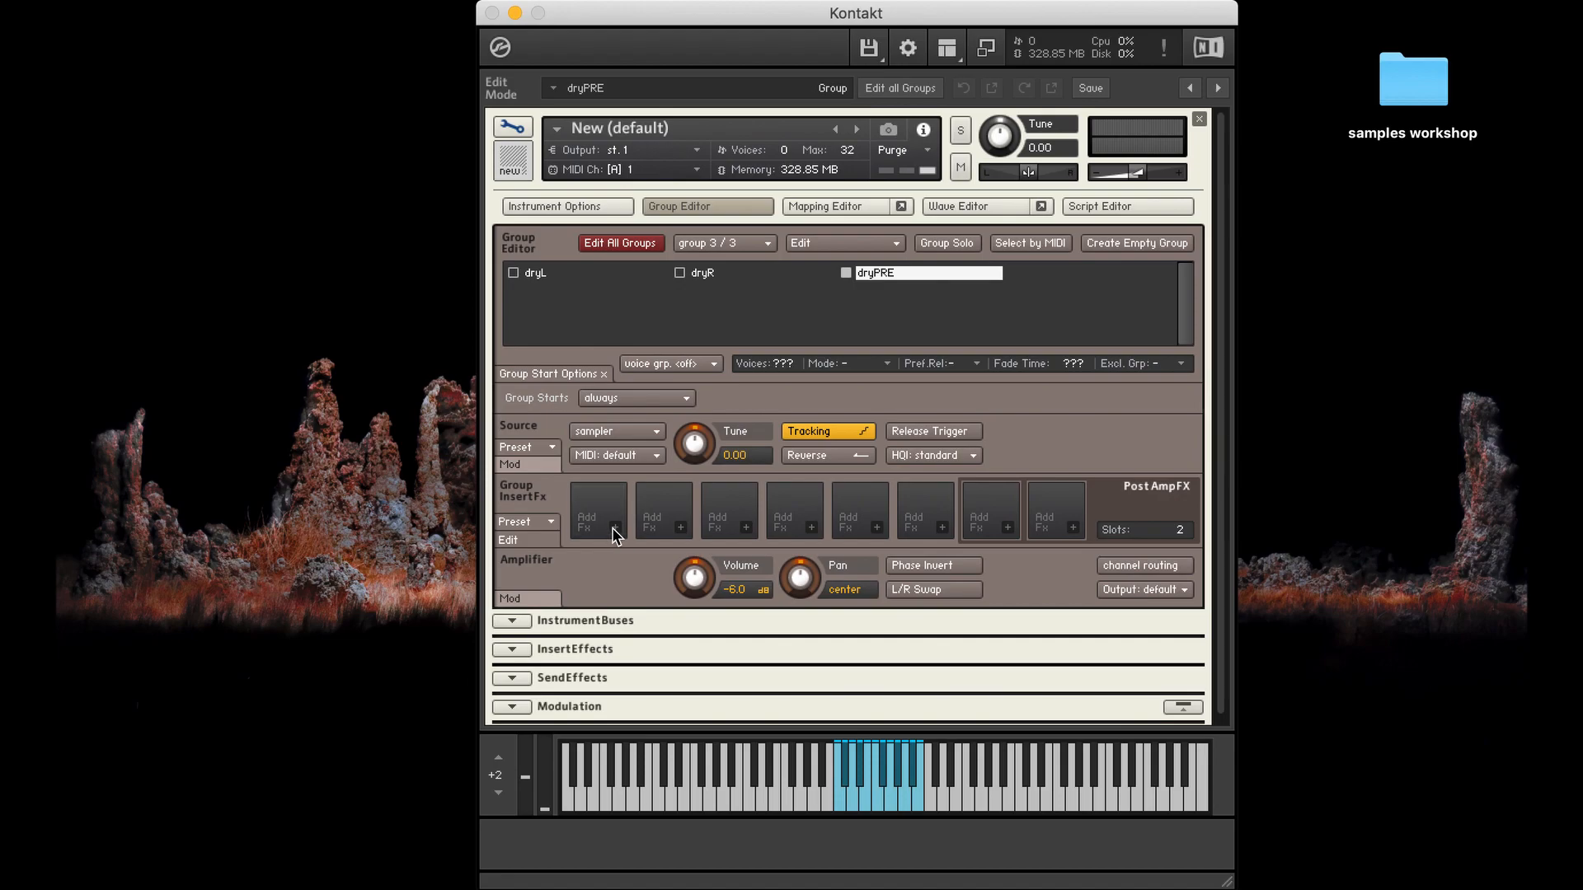
# Add a DStortion stomp effect to the first insert slot of the dryPRE group and bypass it
pyautogui.click(613, 527)
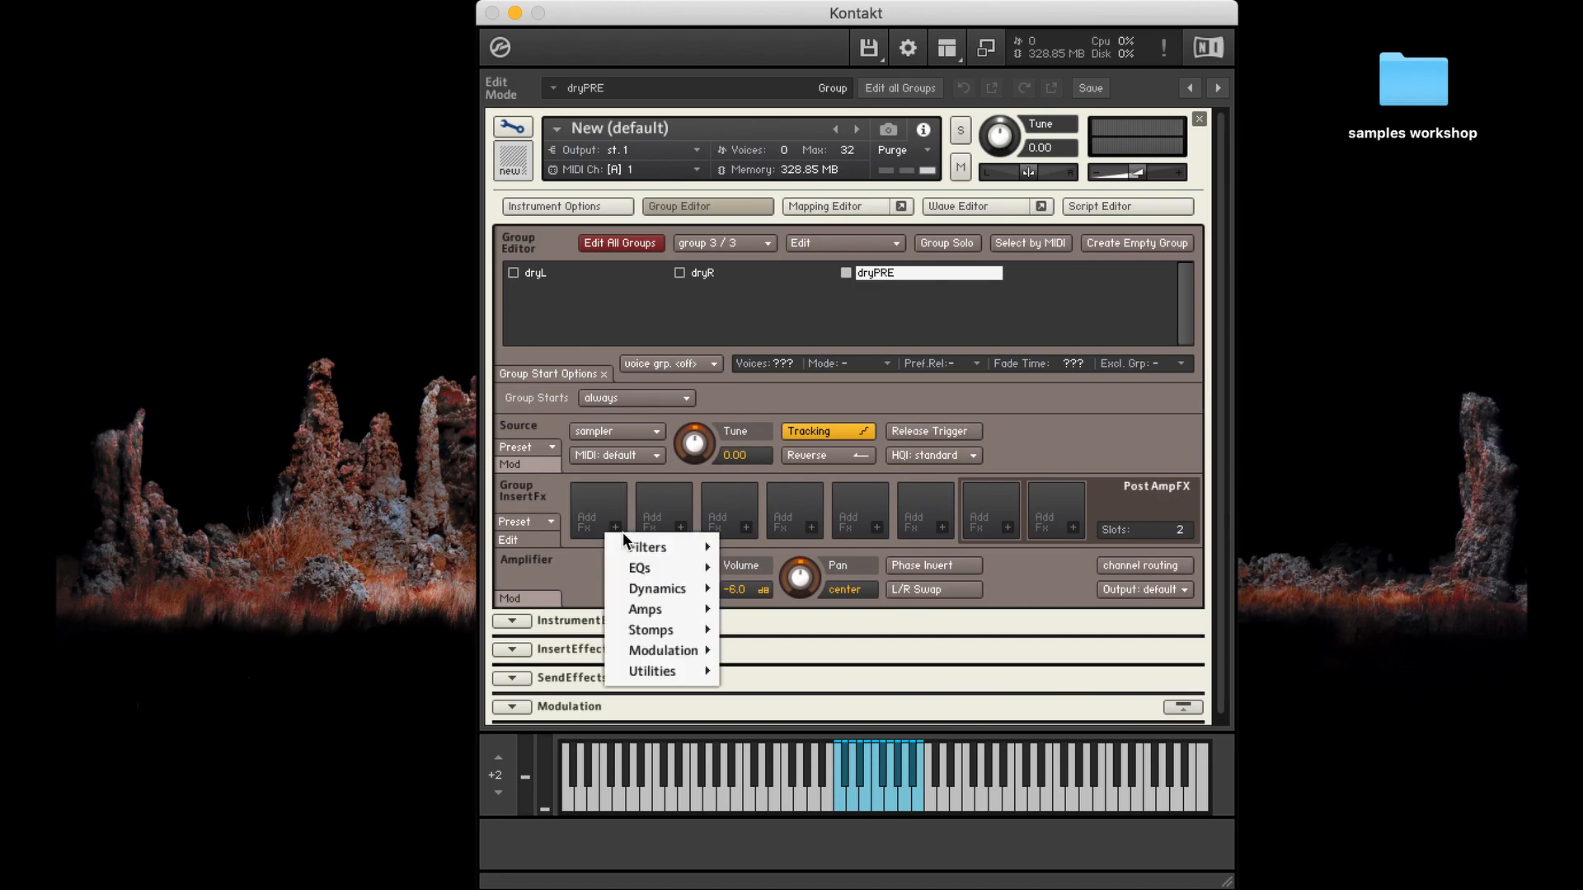
pyautogui.moveTo(666, 626)
pyautogui.click(808, 695)
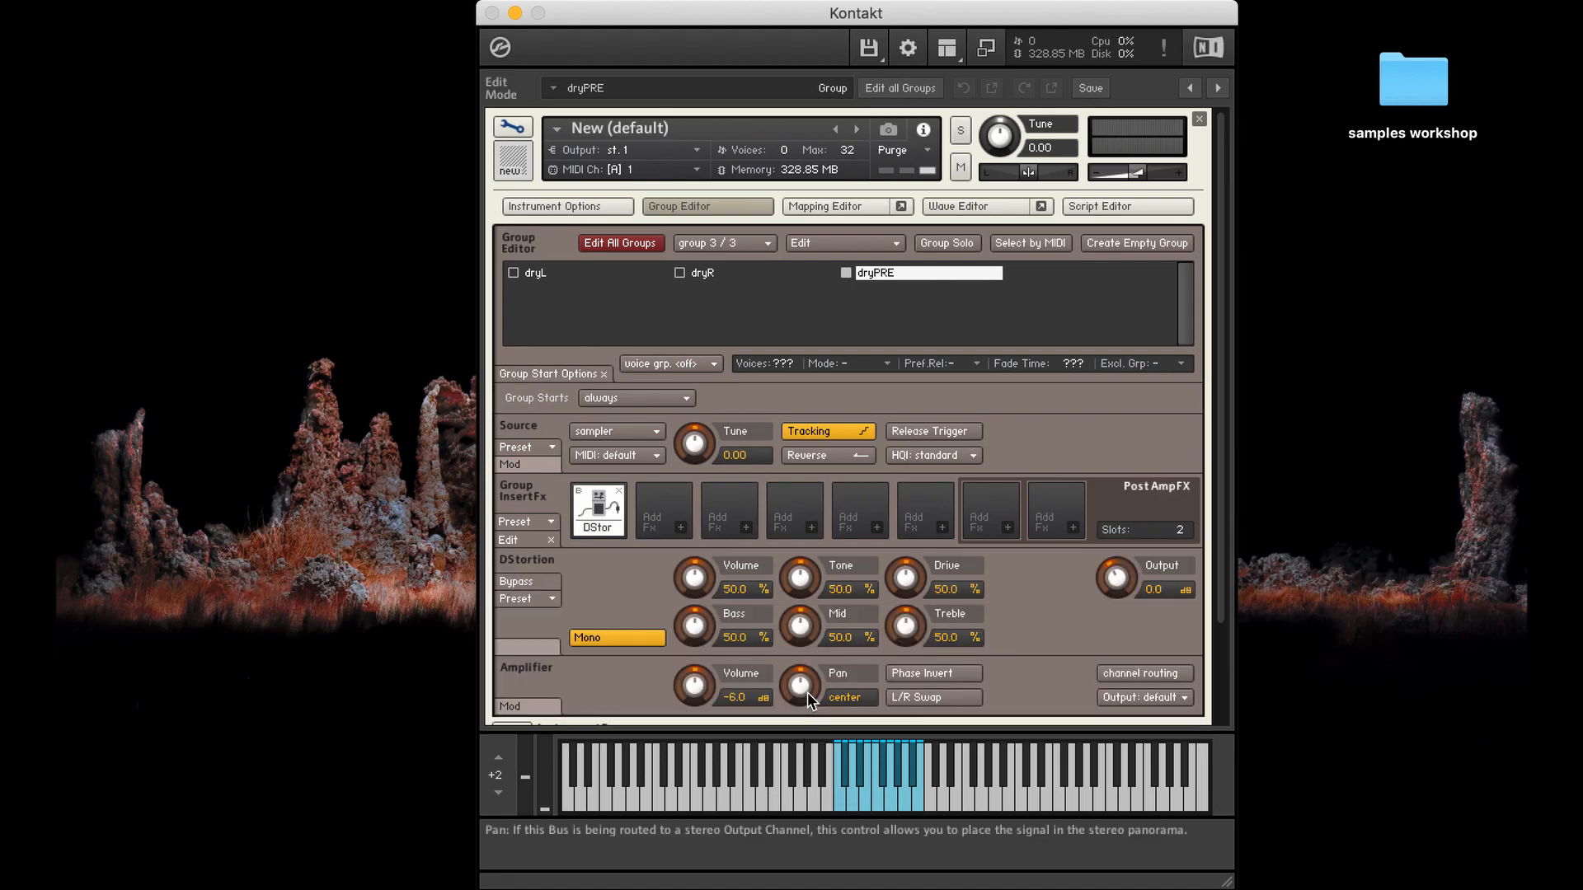
pyautogui.click(581, 488)
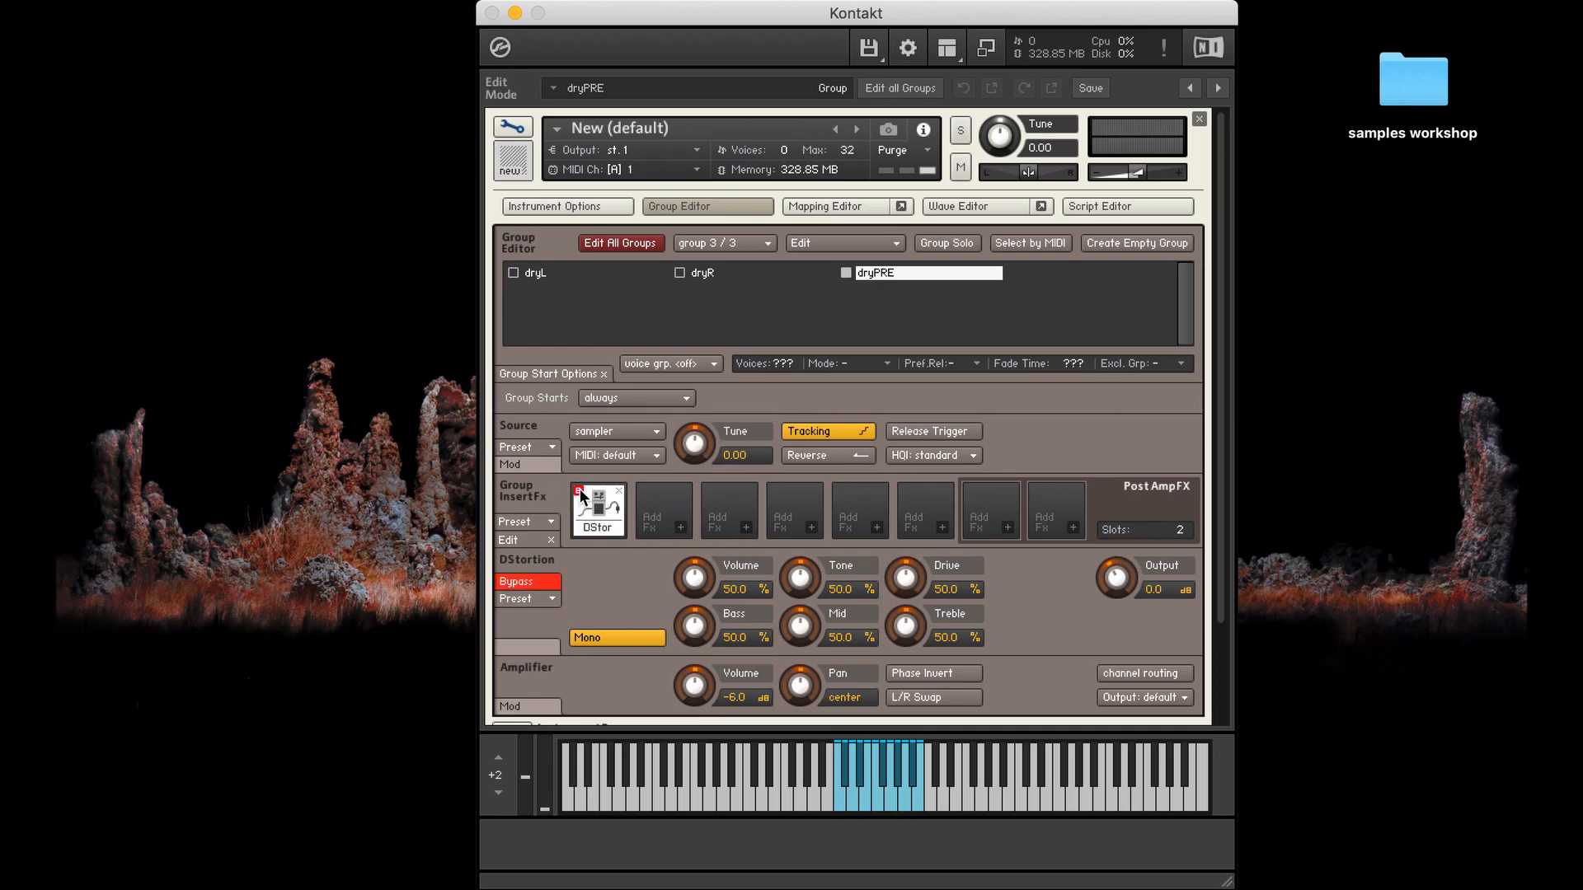
# Route the dryPRE group's output to Bus 1 and expand the instrument buses section
pyautogui.click(1159, 698)
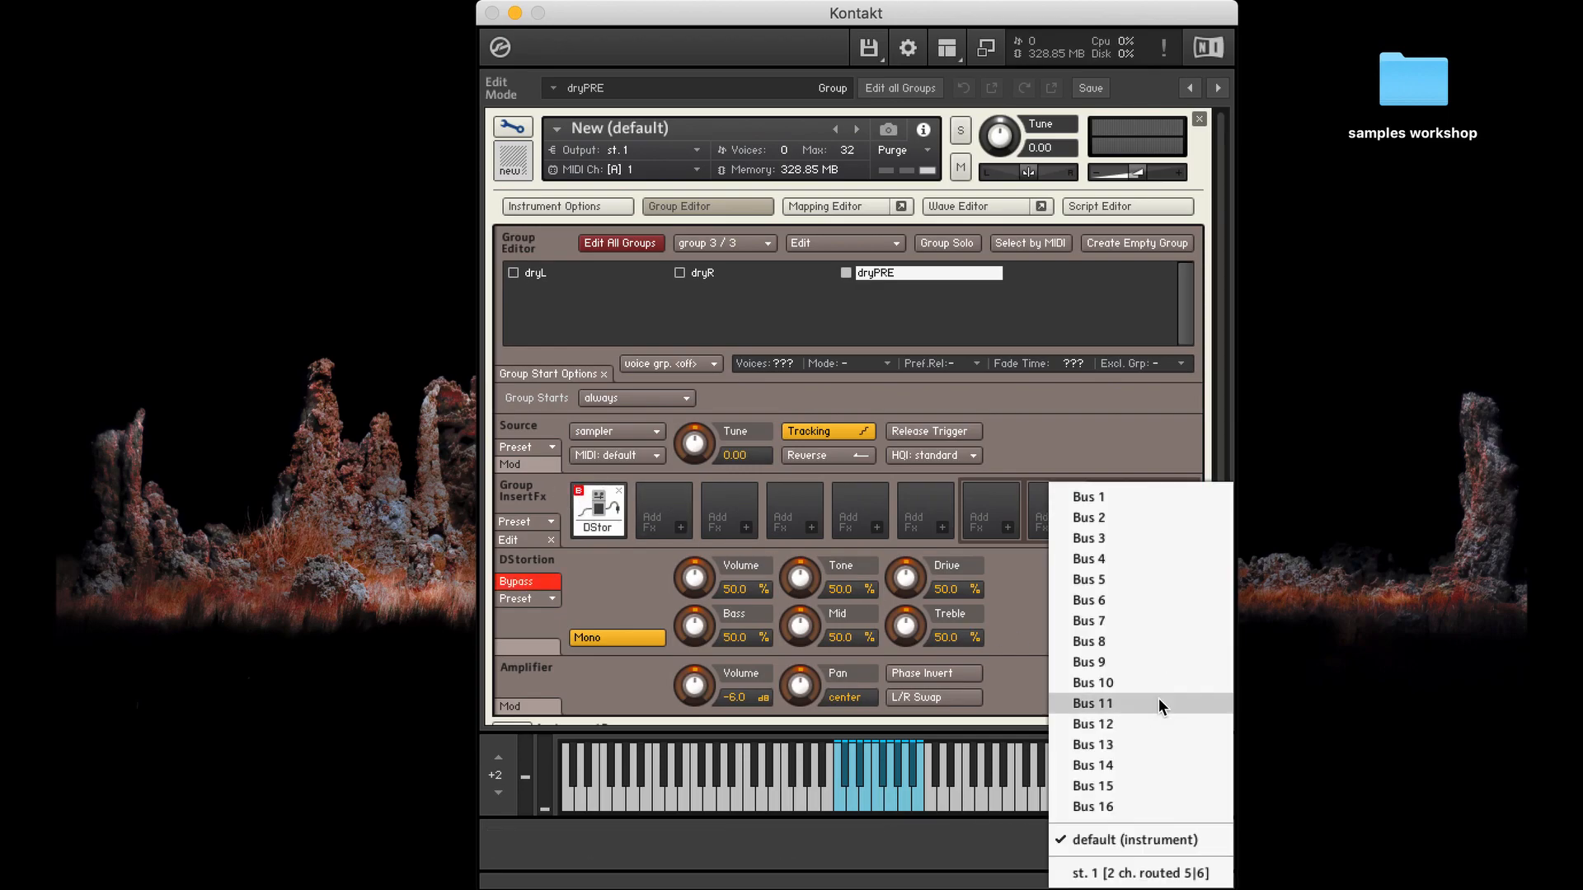
pyautogui.click(1105, 503)
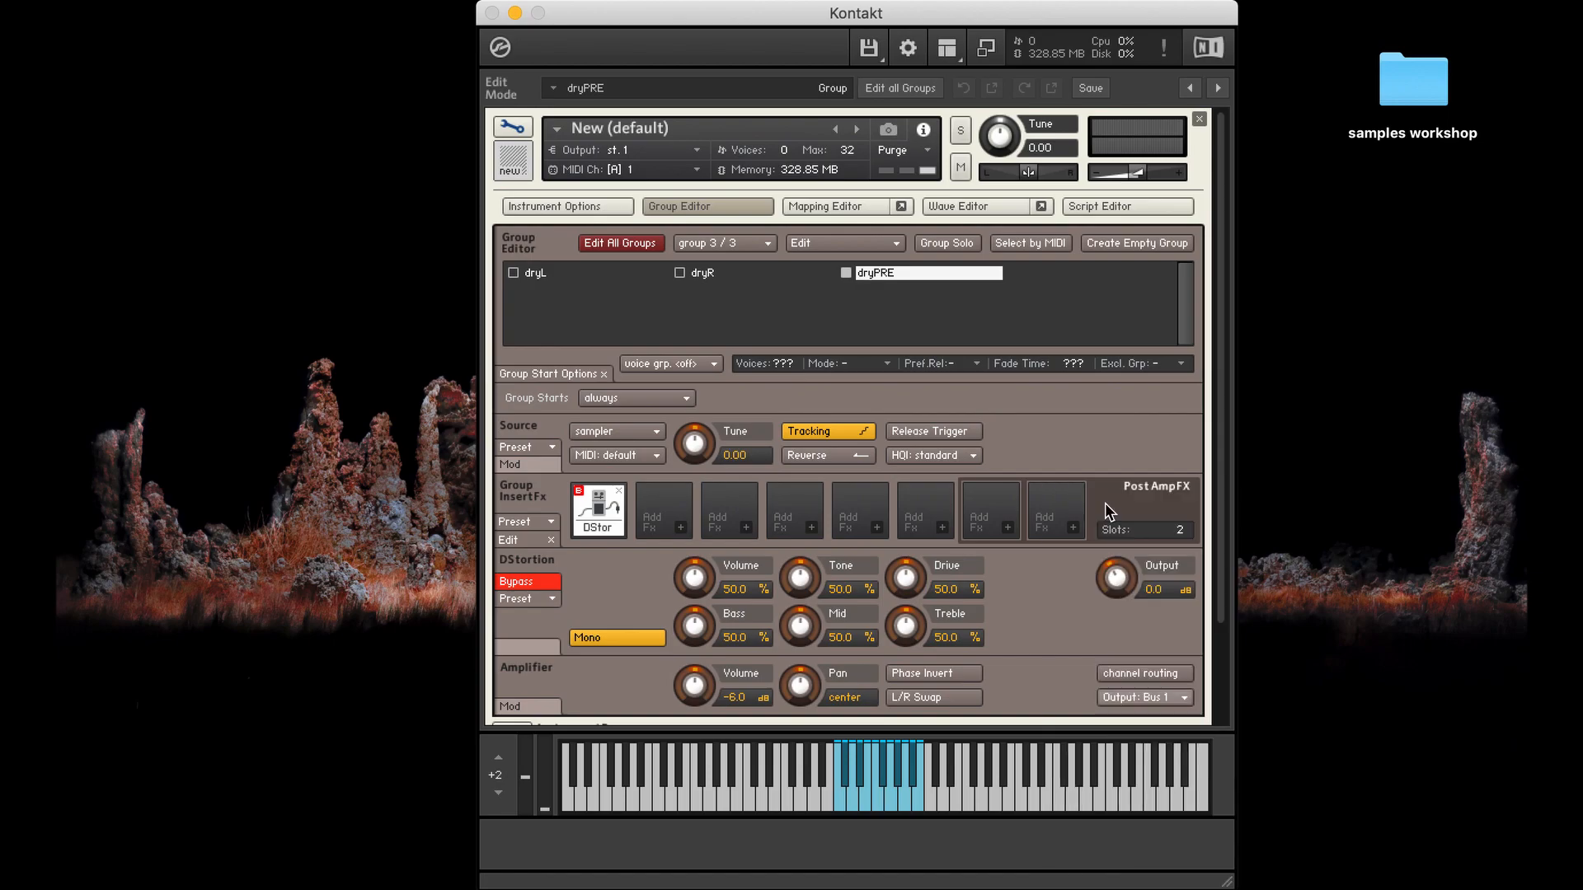
pyautogui.scroll(-3, 659, 529)
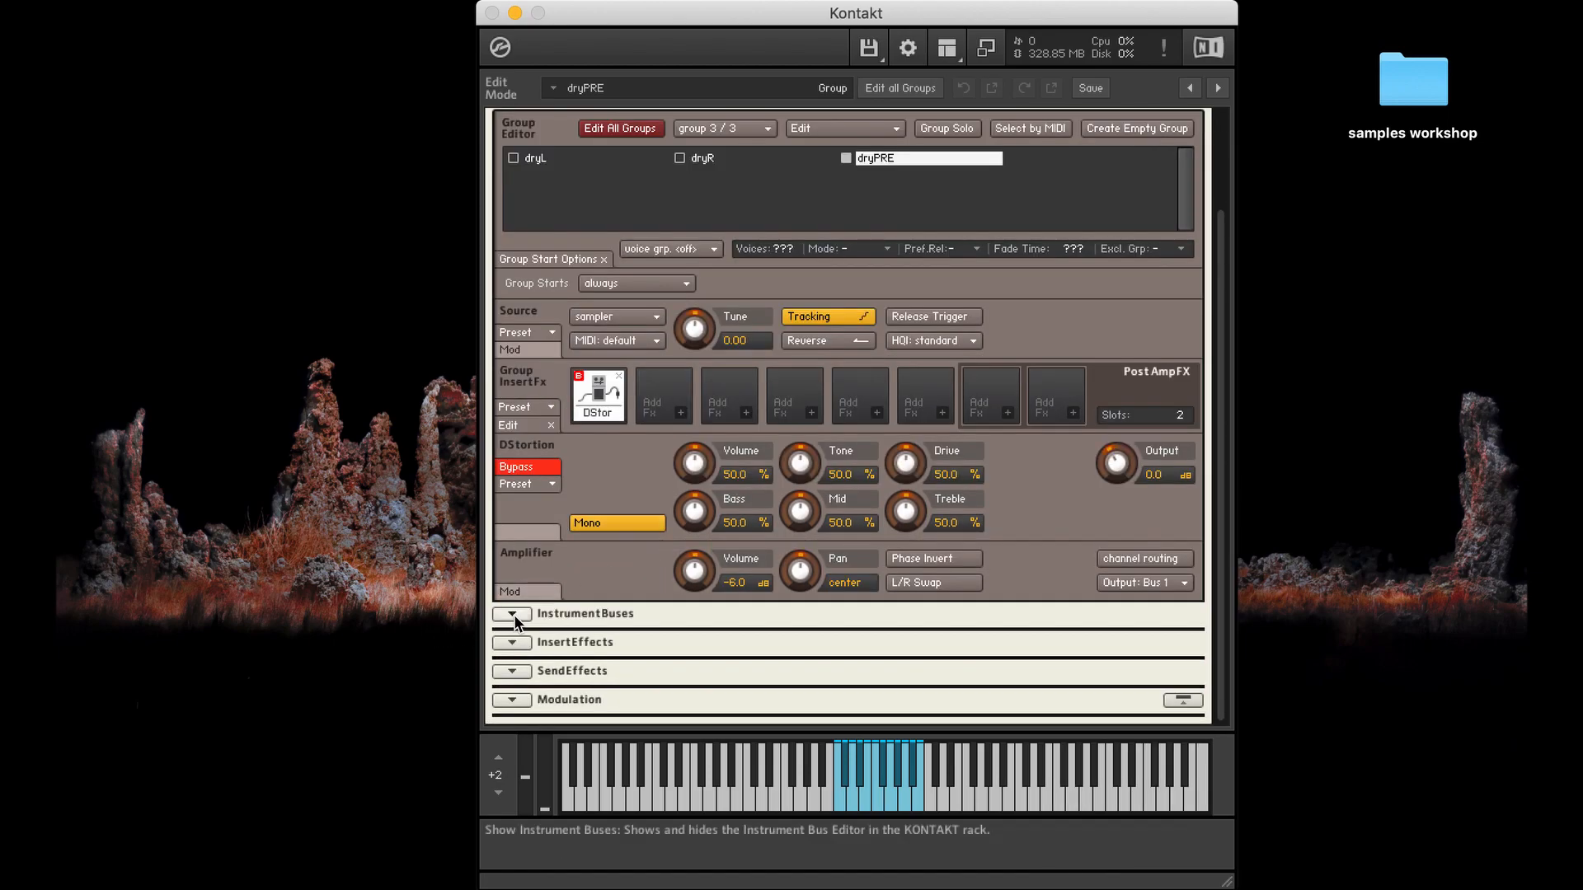
pyautogui.click(511, 614)
pyautogui.scroll(-5, 776, 587)
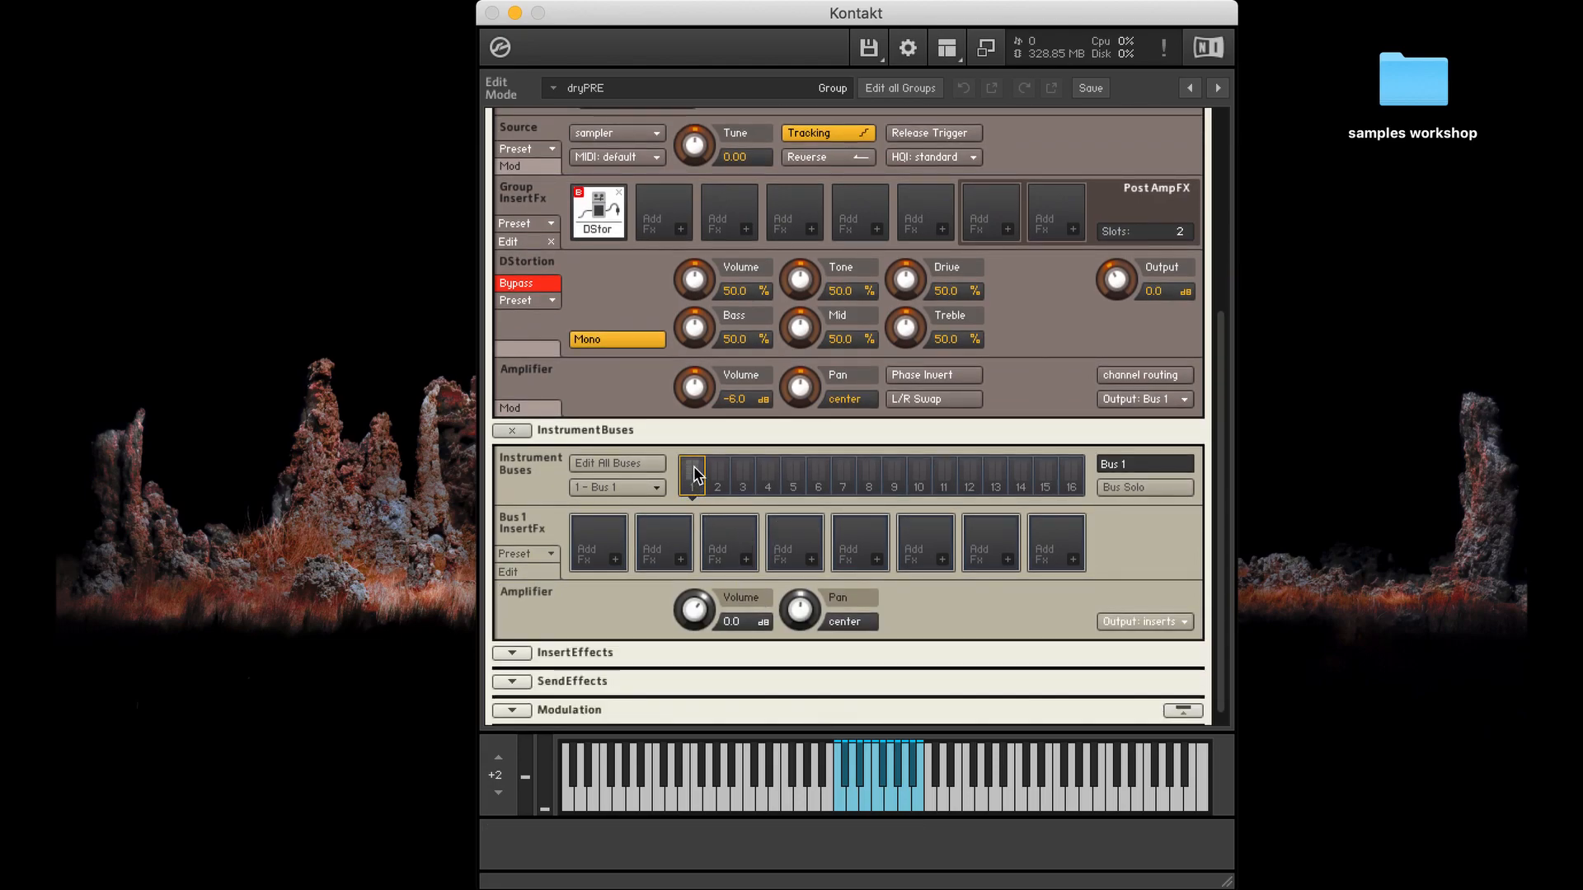
# Add a DStortion stomp effect to the first insert slot of Bus 1
pyautogui.click(616, 561)
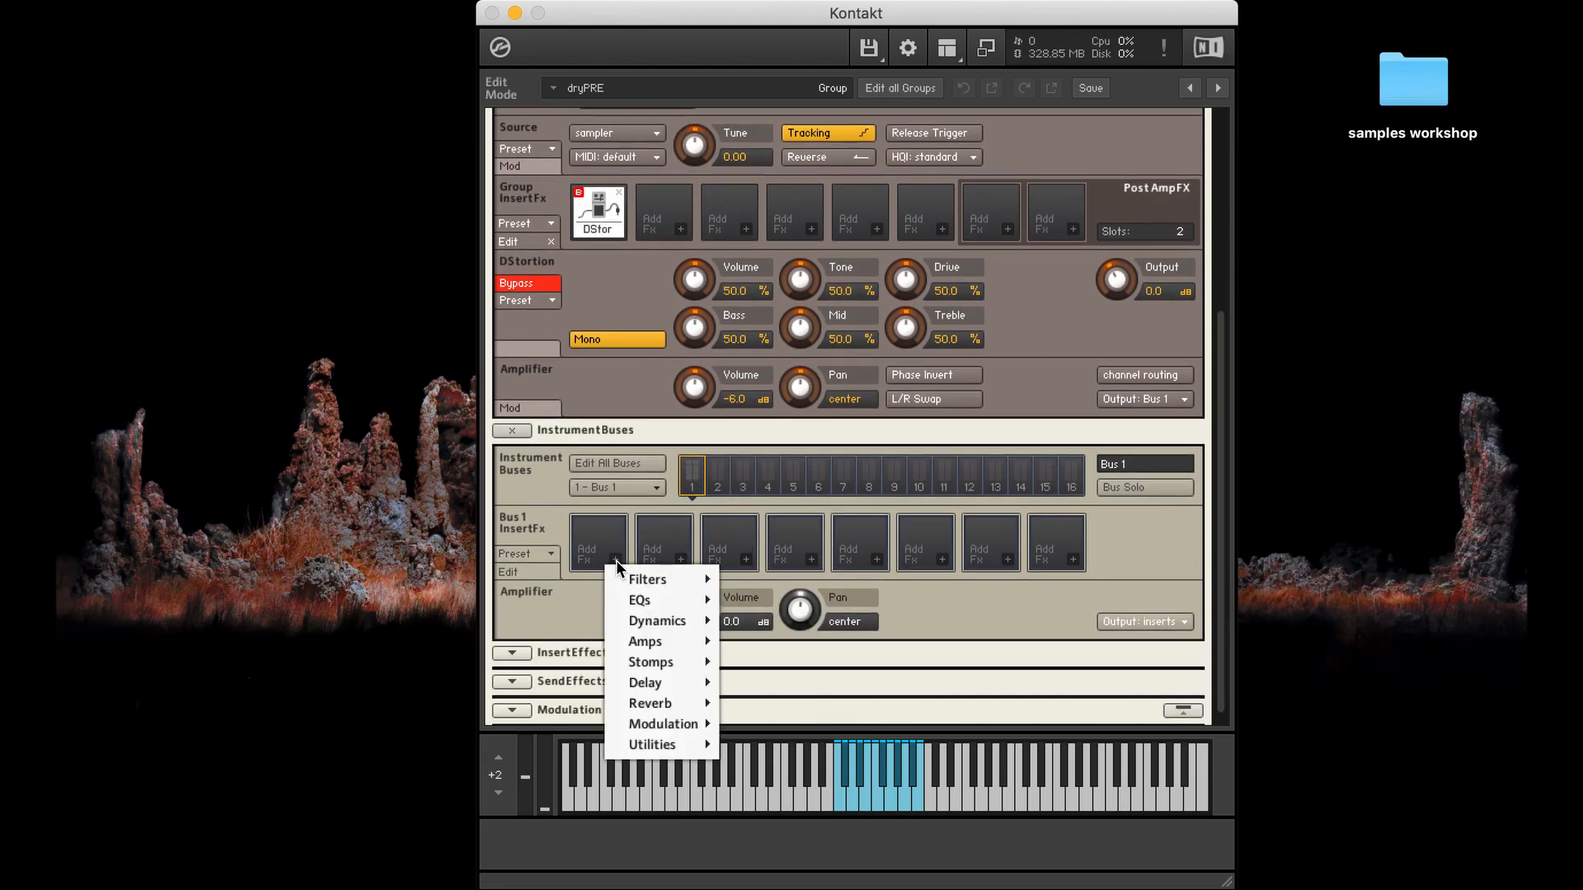
pyautogui.moveTo(646, 661)
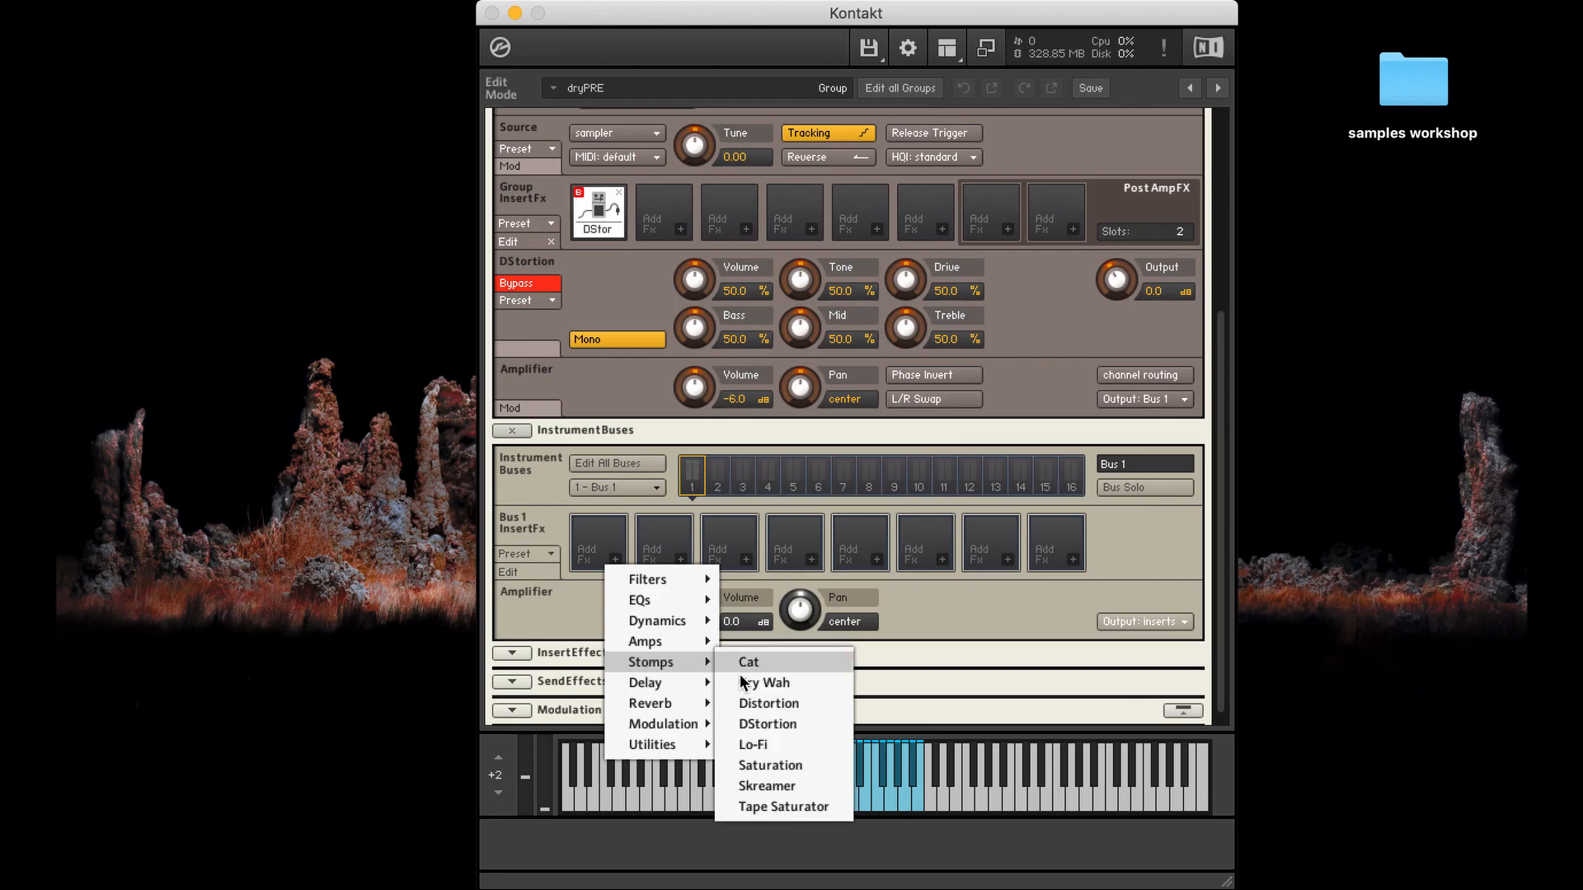
pyautogui.click(768, 722)
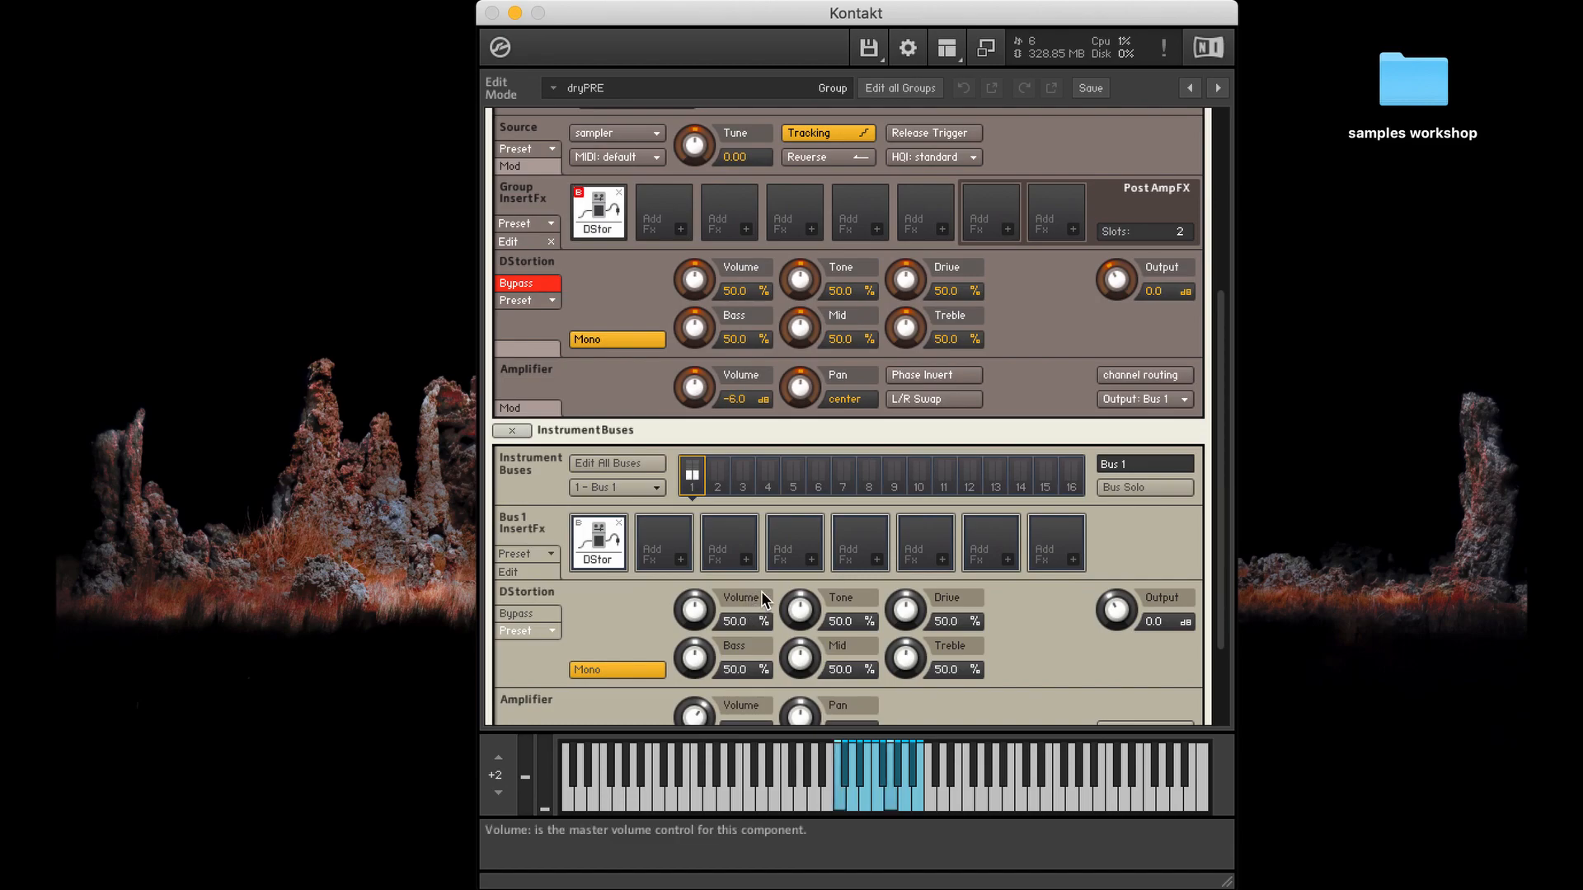
# Bypass the DStortion on Bus 1 and reactivate the dryPRE group's one for comparison, and remove both effects
pyautogui.click(578, 524)
pyautogui.click(578, 192)
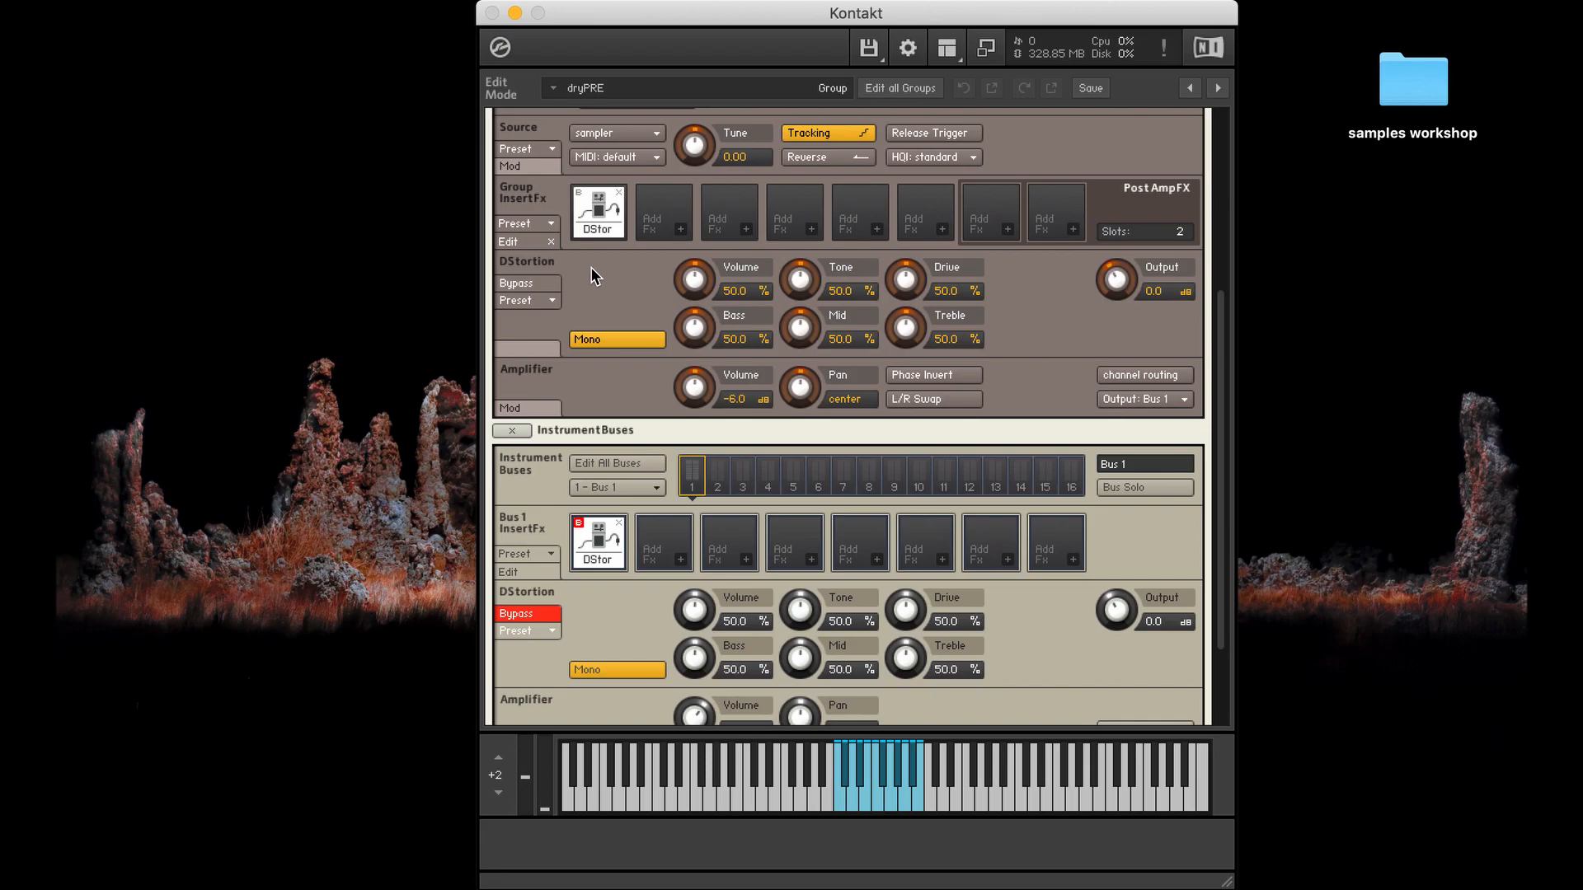
pyautogui.click(619, 194)
pyautogui.click(618, 416)
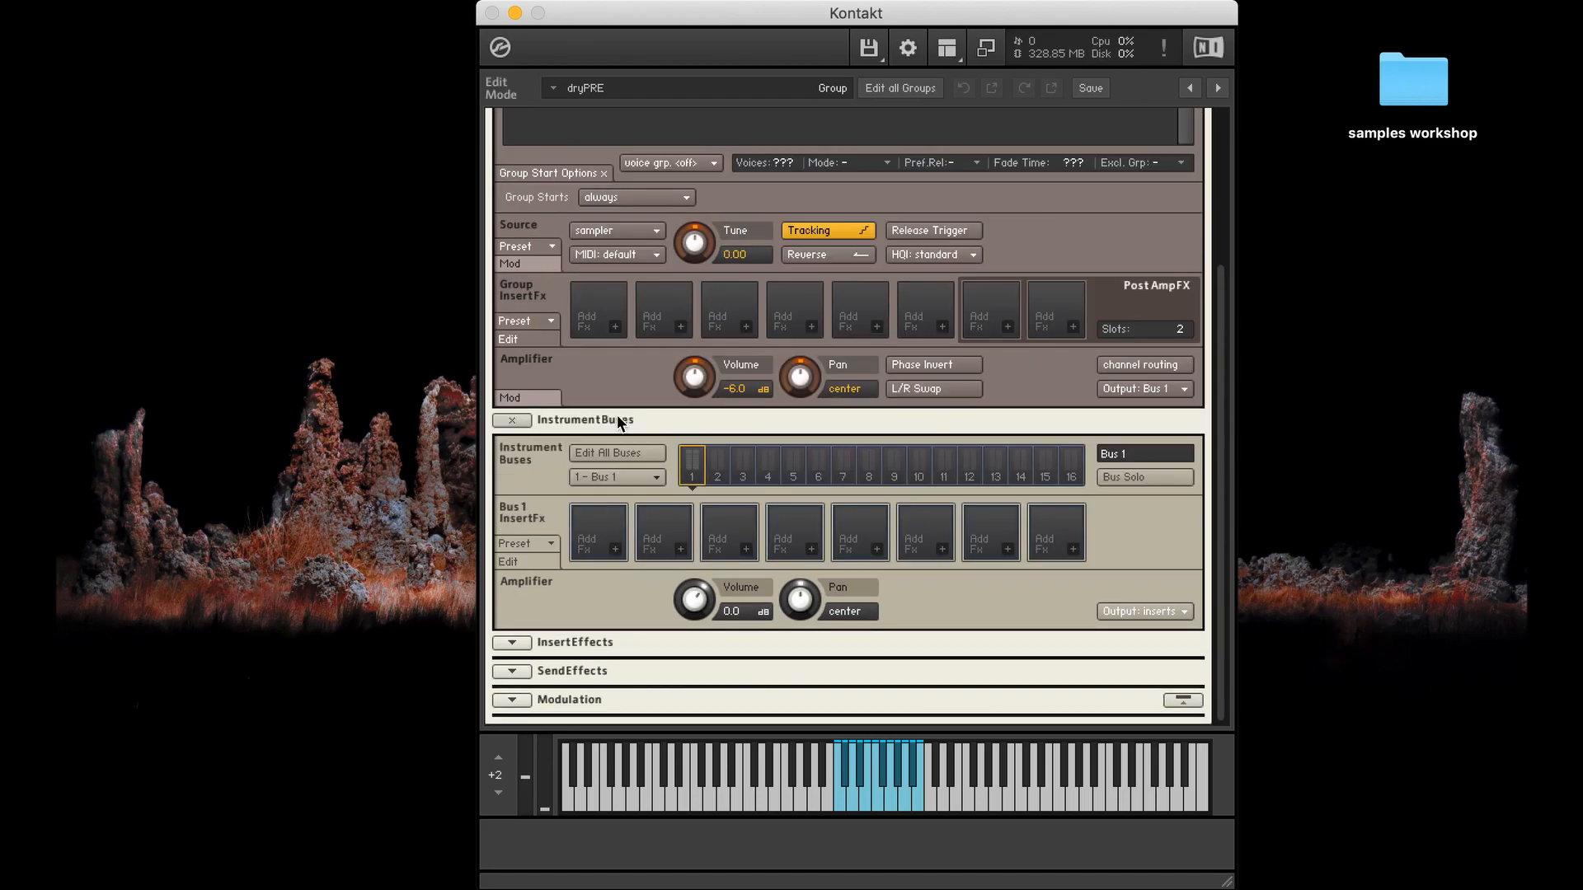
# Add a Saturation stomp effect to the first insert slot of Bus 1
pyautogui.click(615, 550)
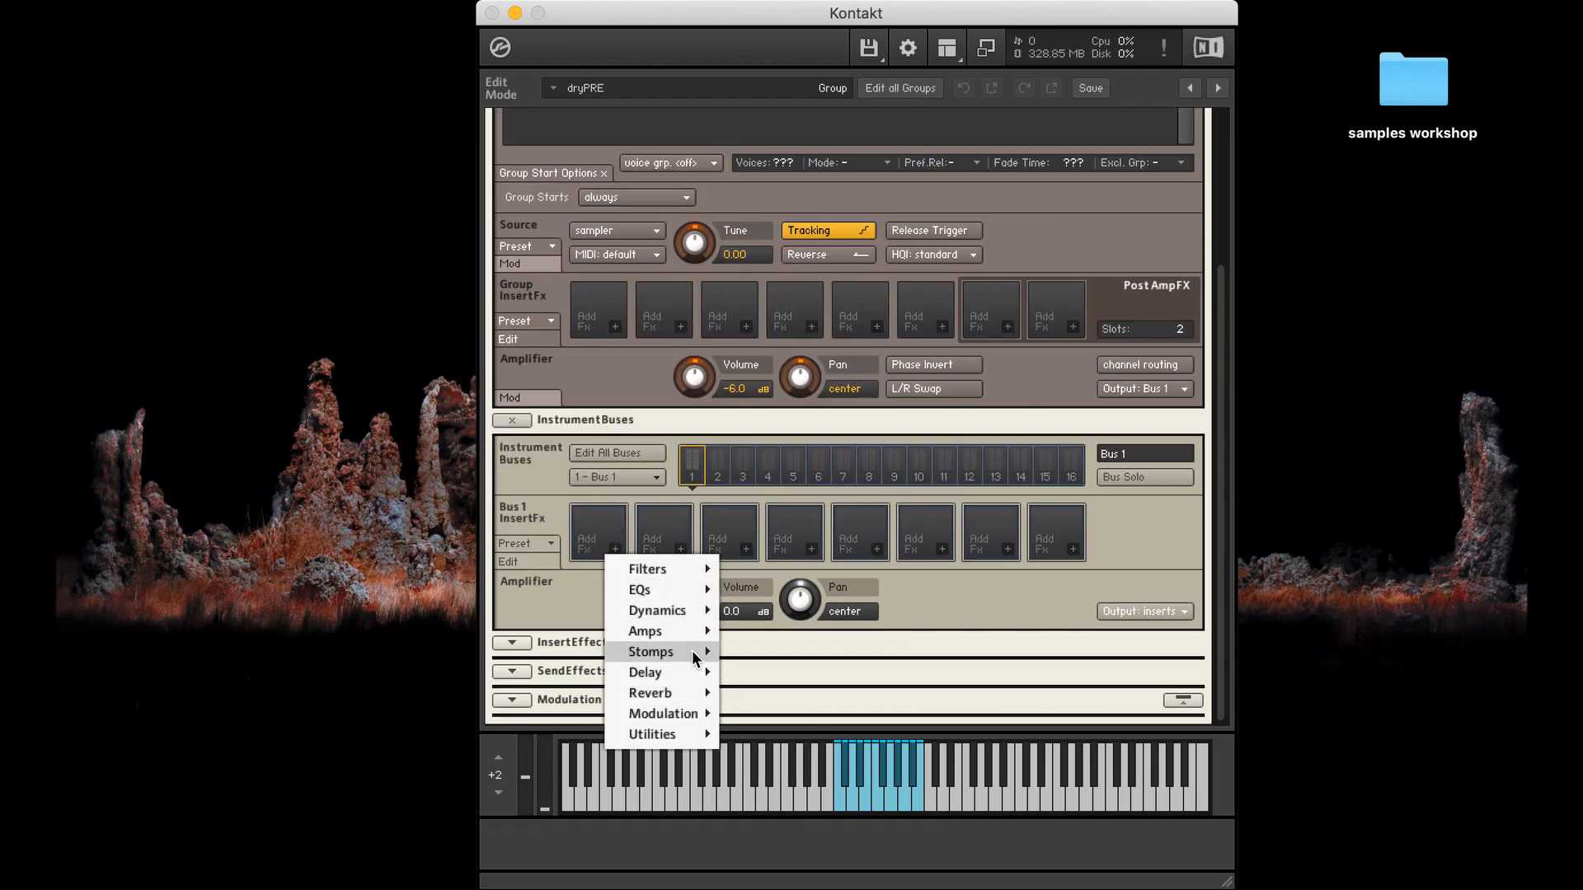
pyautogui.moveTo(697, 652)
pyautogui.click(770, 754)
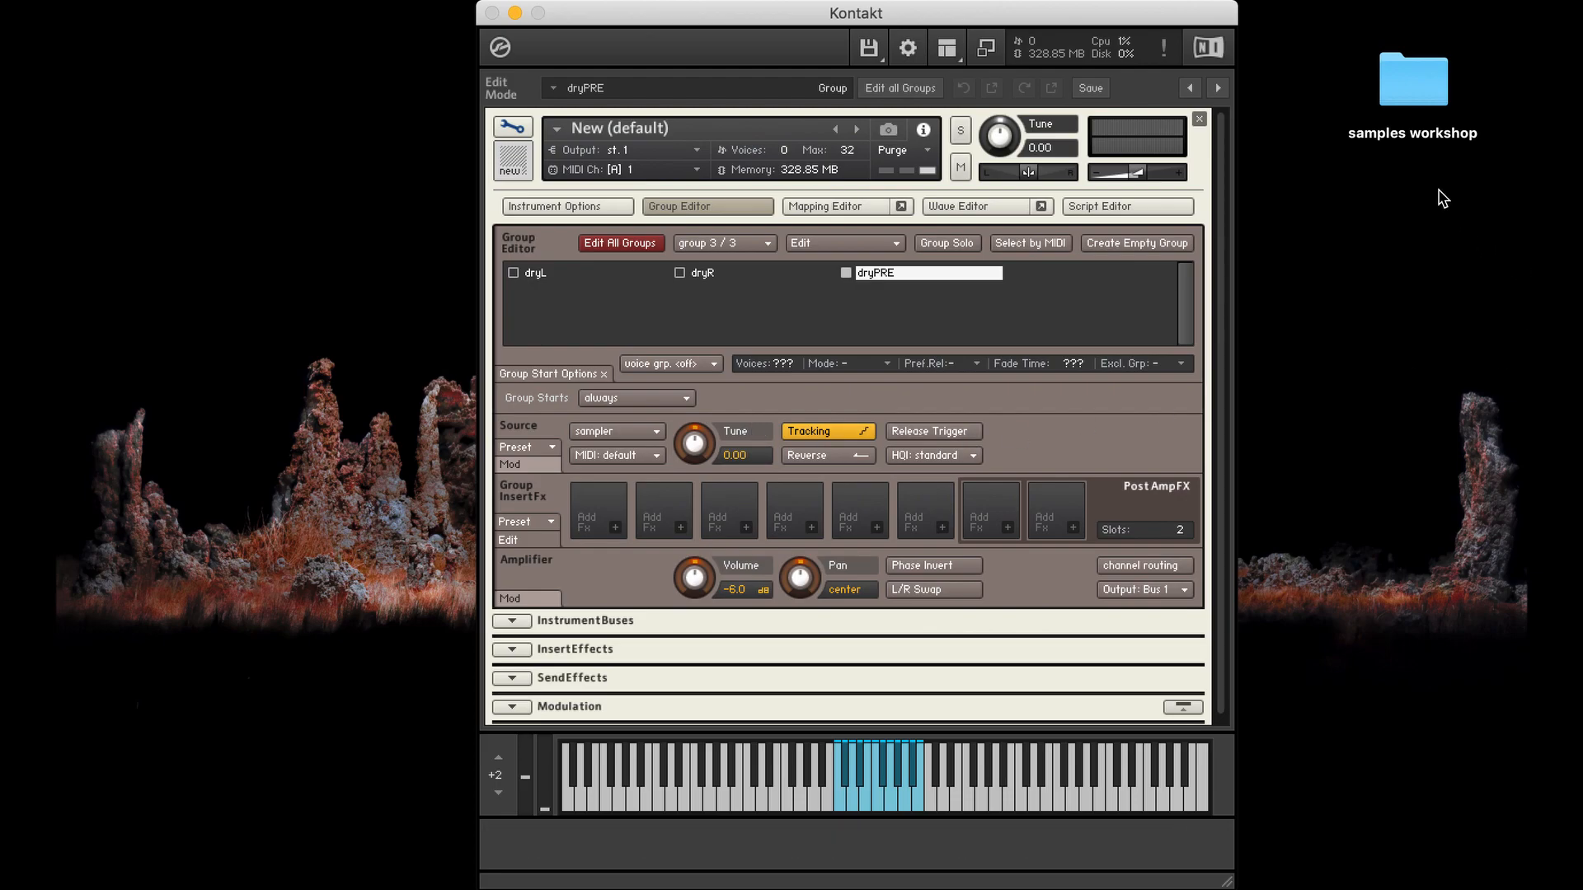
# Switch to Finder, open the electromagnetic field recordings folder inside samples workshop, and preview 171202_01.WAV
pyautogui.doubleClick(1411, 73)
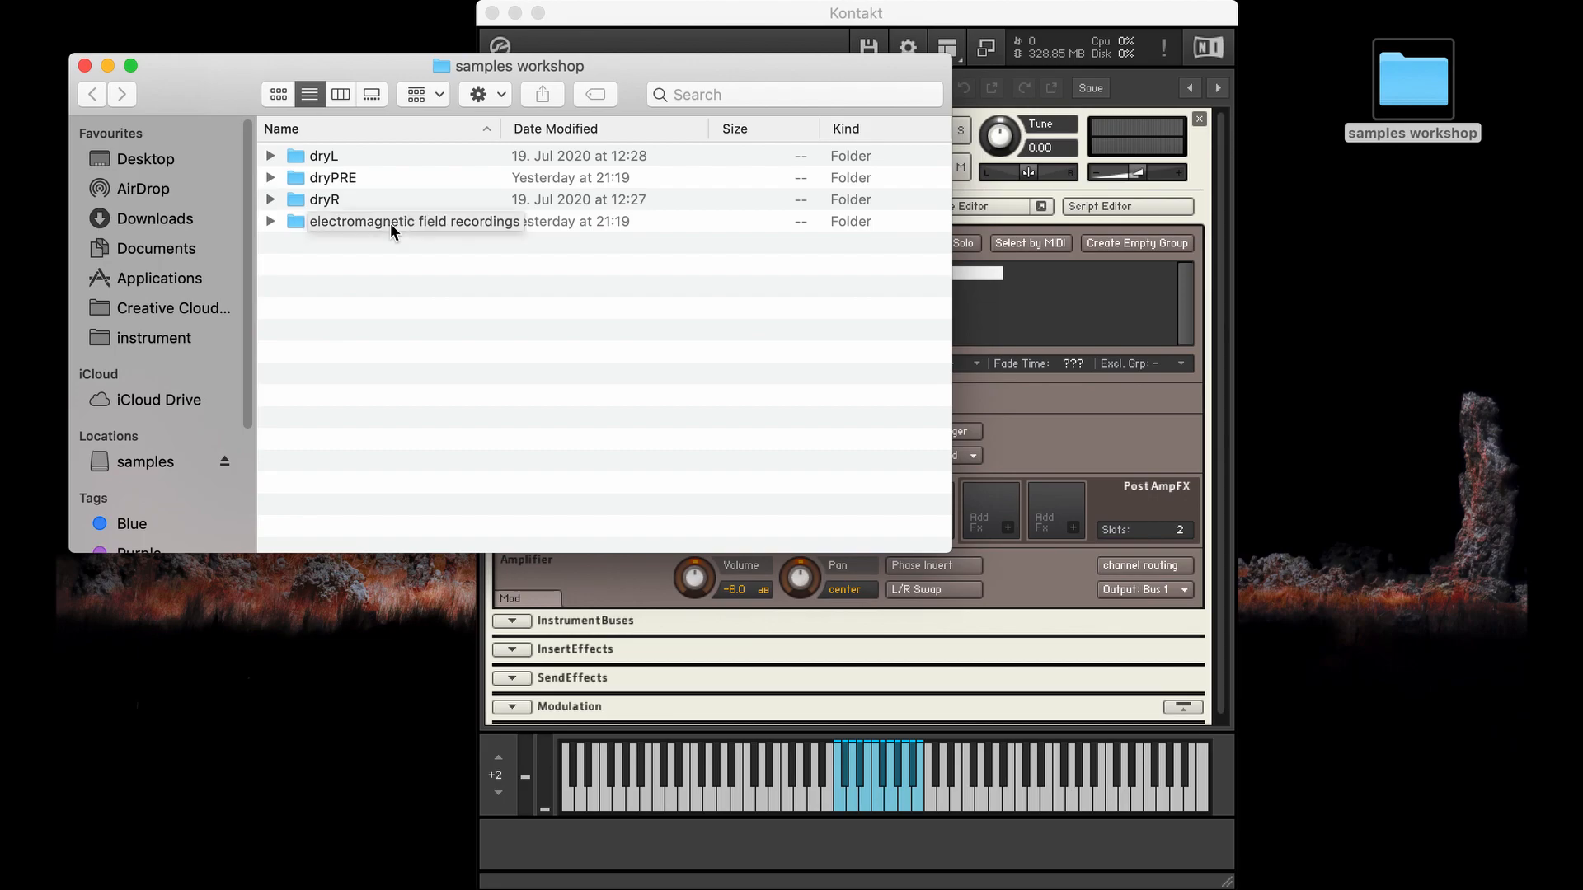
pyautogui.doubleClick(391, 224)
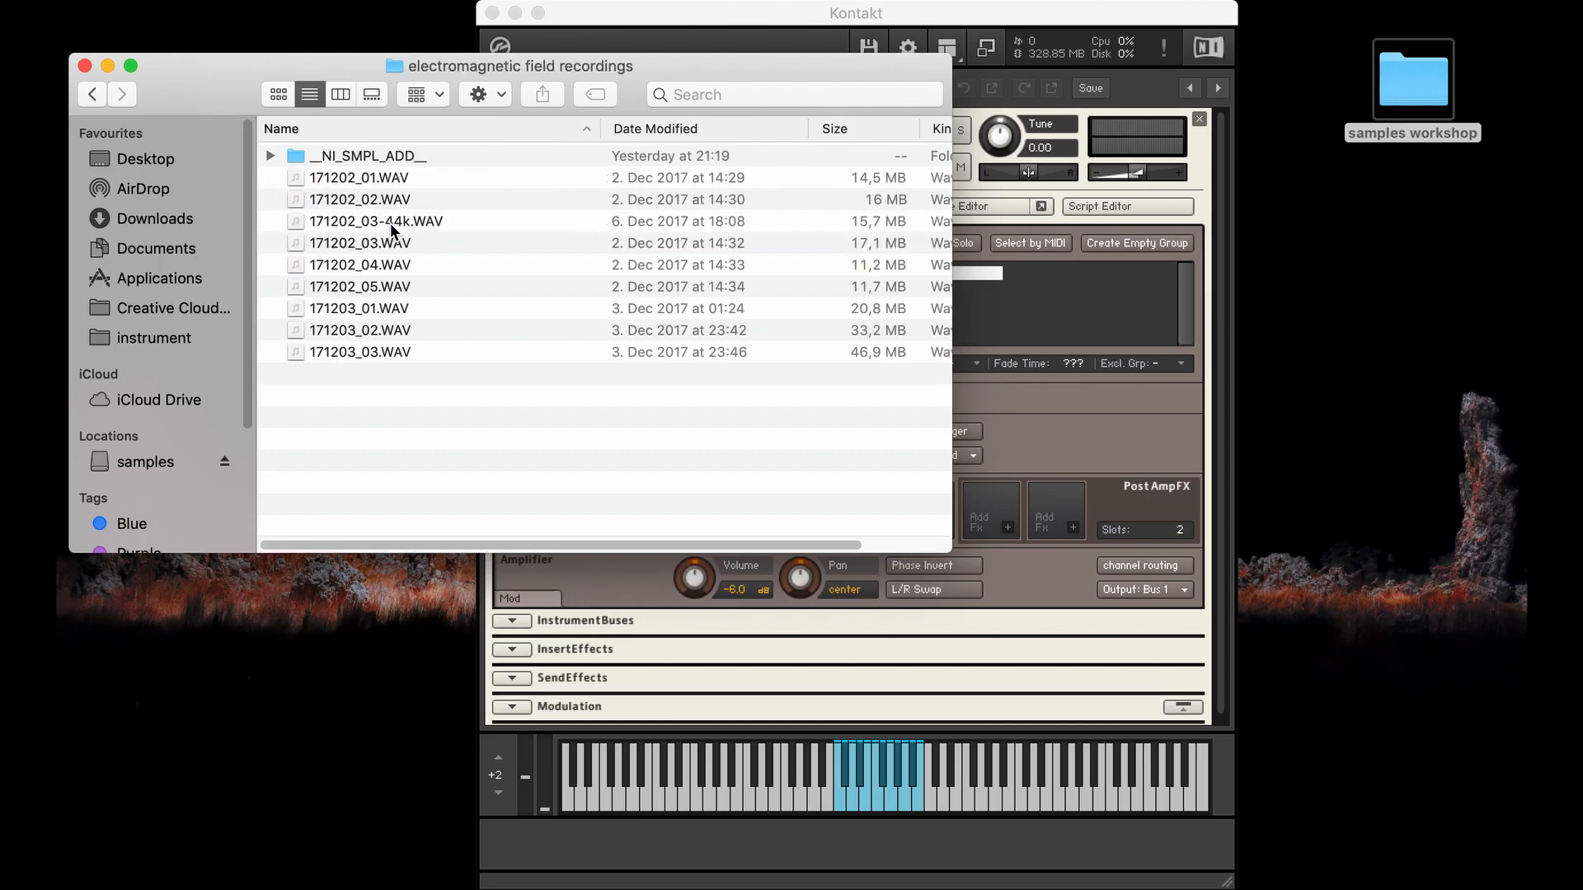
pyautogui.click(397, 178)
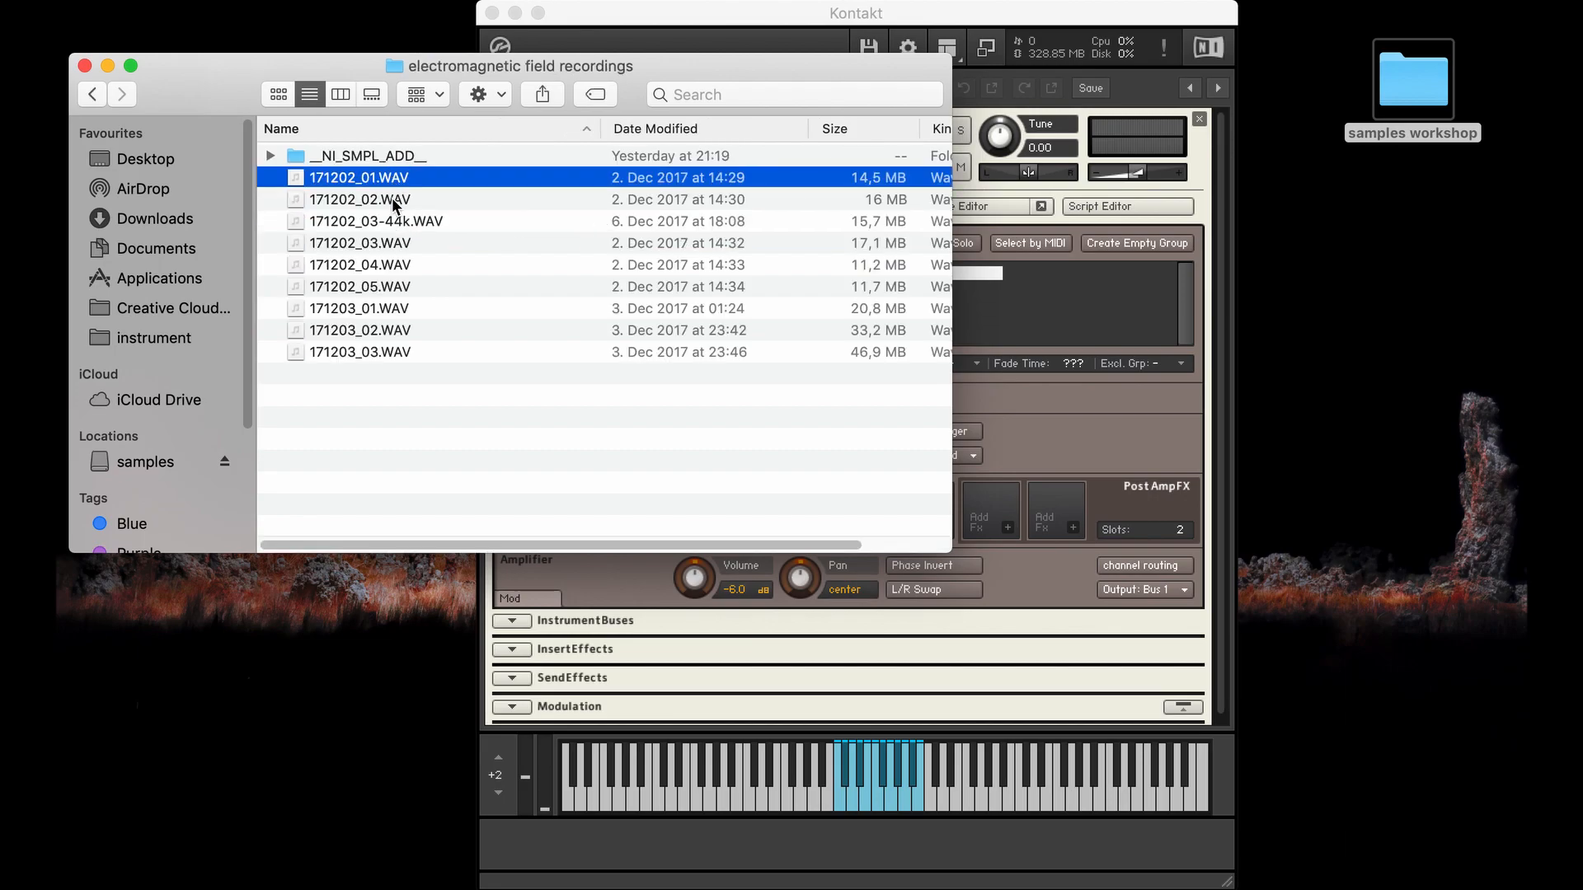
pyautogui.press('space')
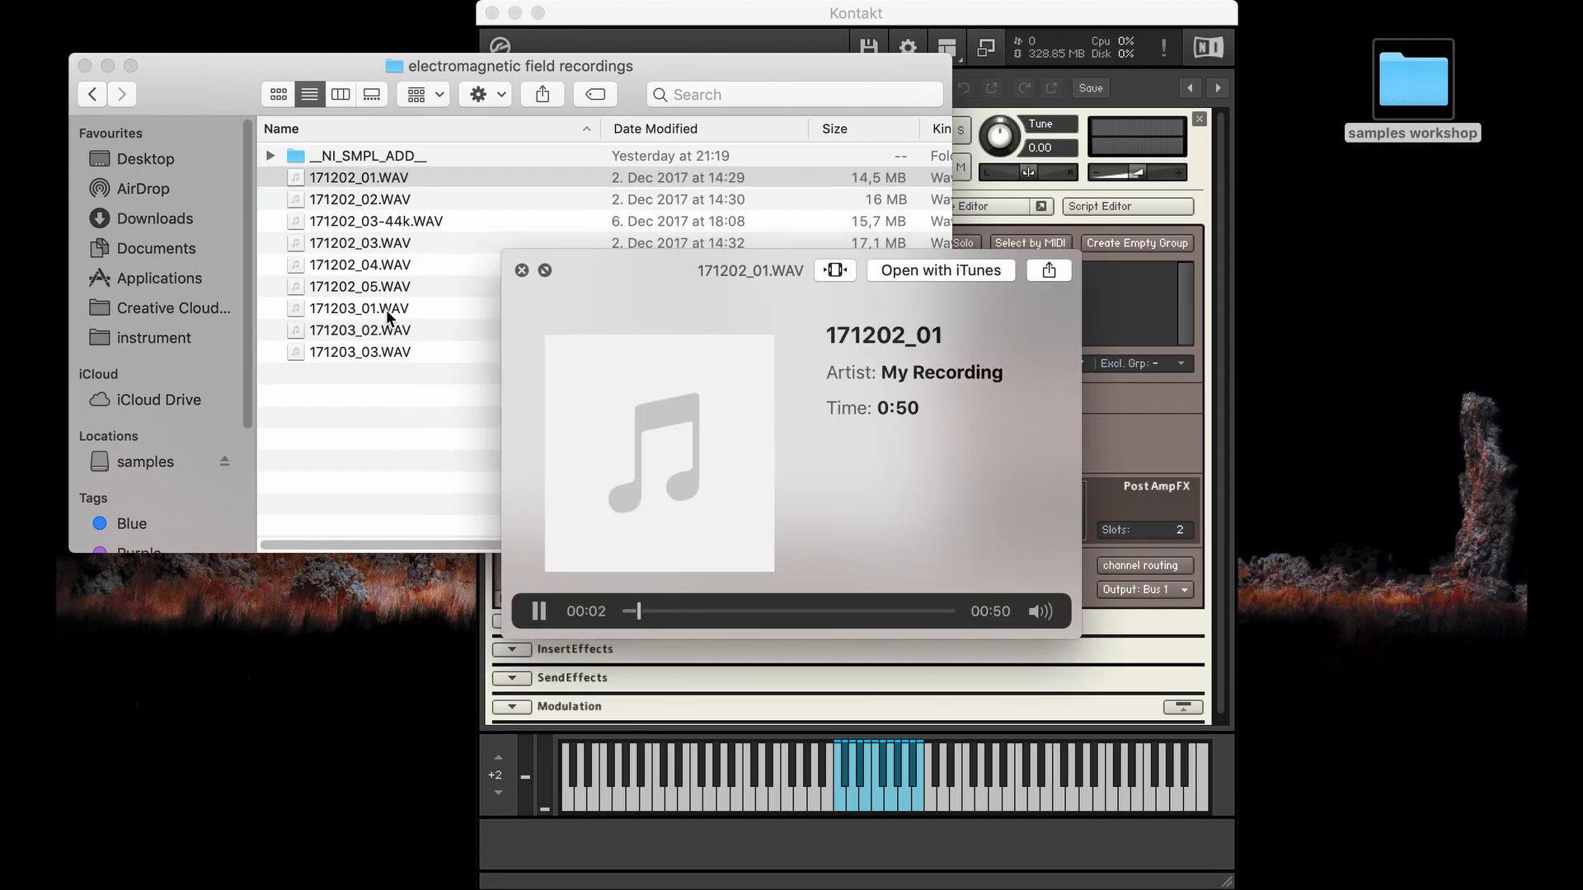
# Listen to parts of the recordings 171202_03.WAV and 171203_01.WAV and close the preview
pyautogui.click(391, 262)
pyautogui.click(386, 243)
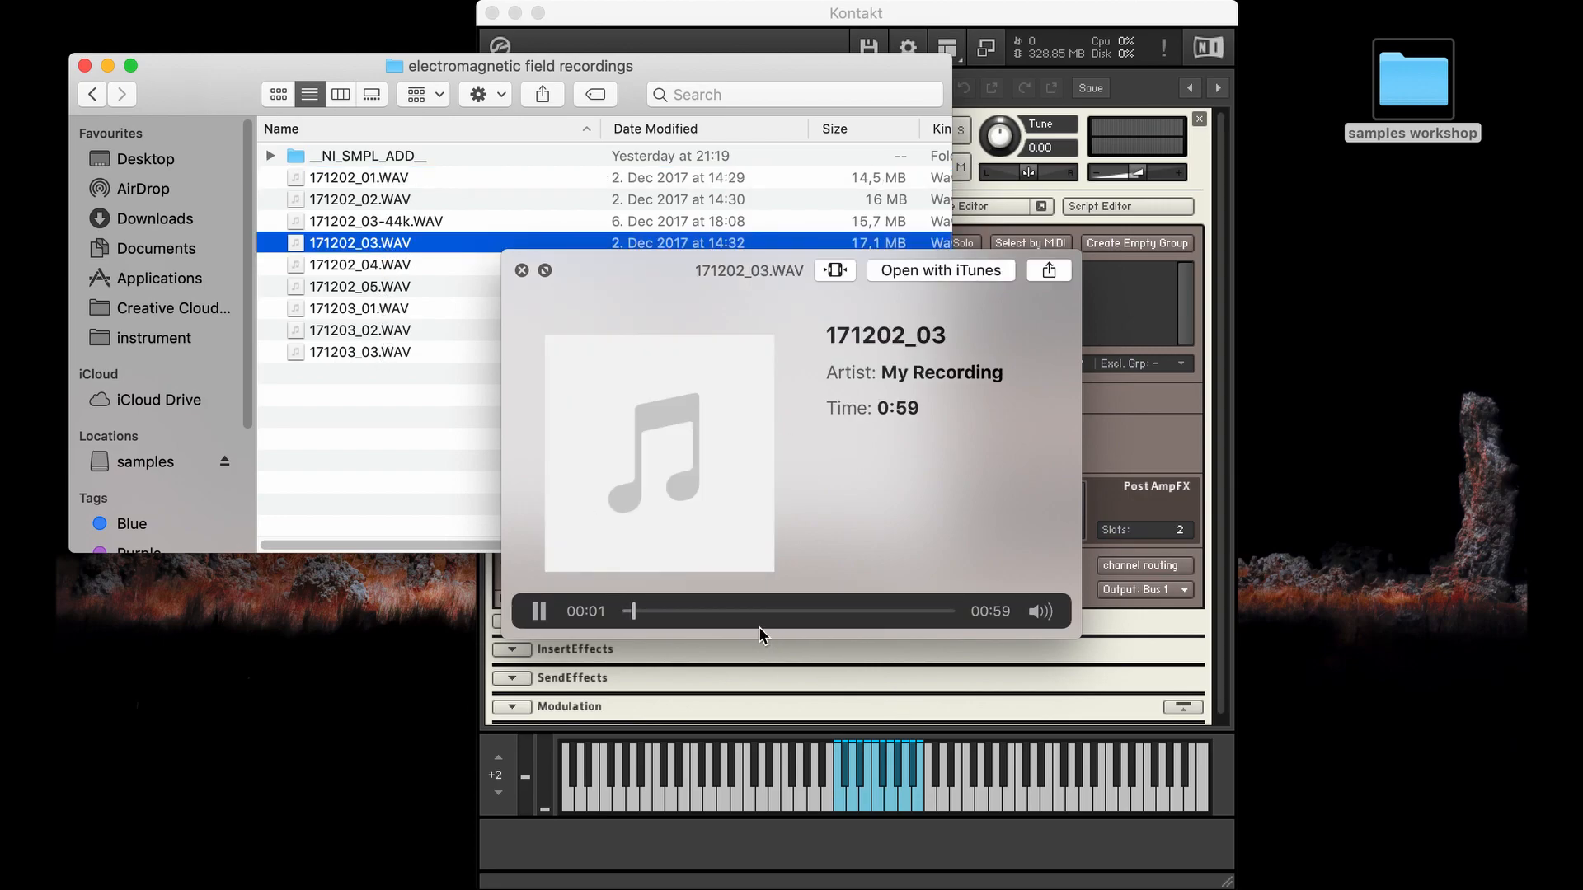
pyautogui.click(740, 610)
pyautogui.click(365, 307)
pyautogui.click(705, 610)
pyautogui.press('space')
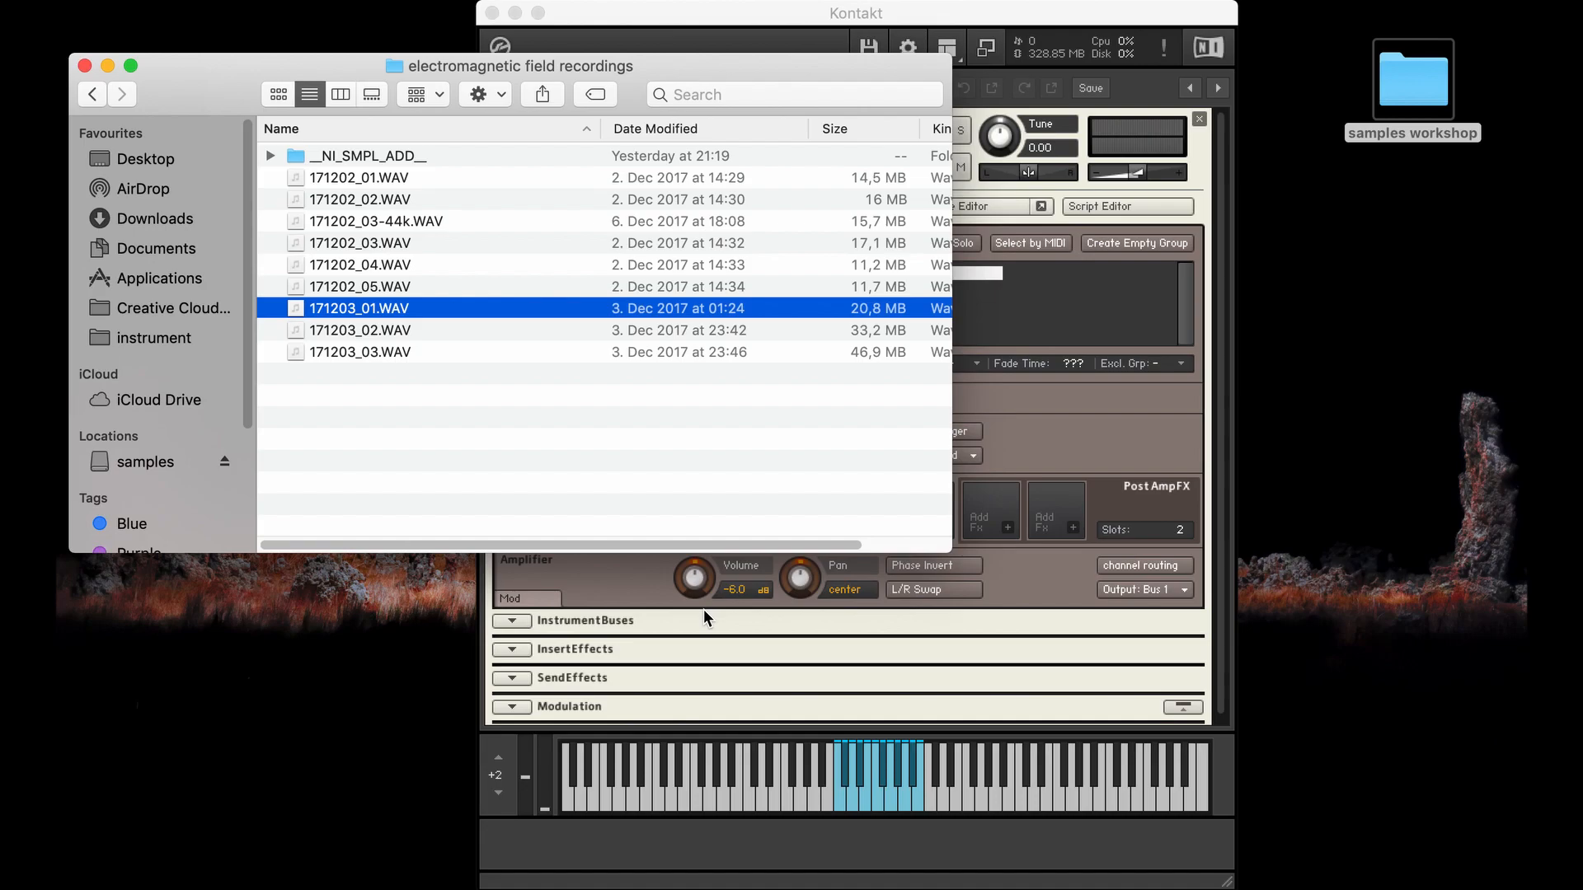
# Switch back to Kontakt, create an empty group and name it EMF
pyautogui.click(1045, 282)
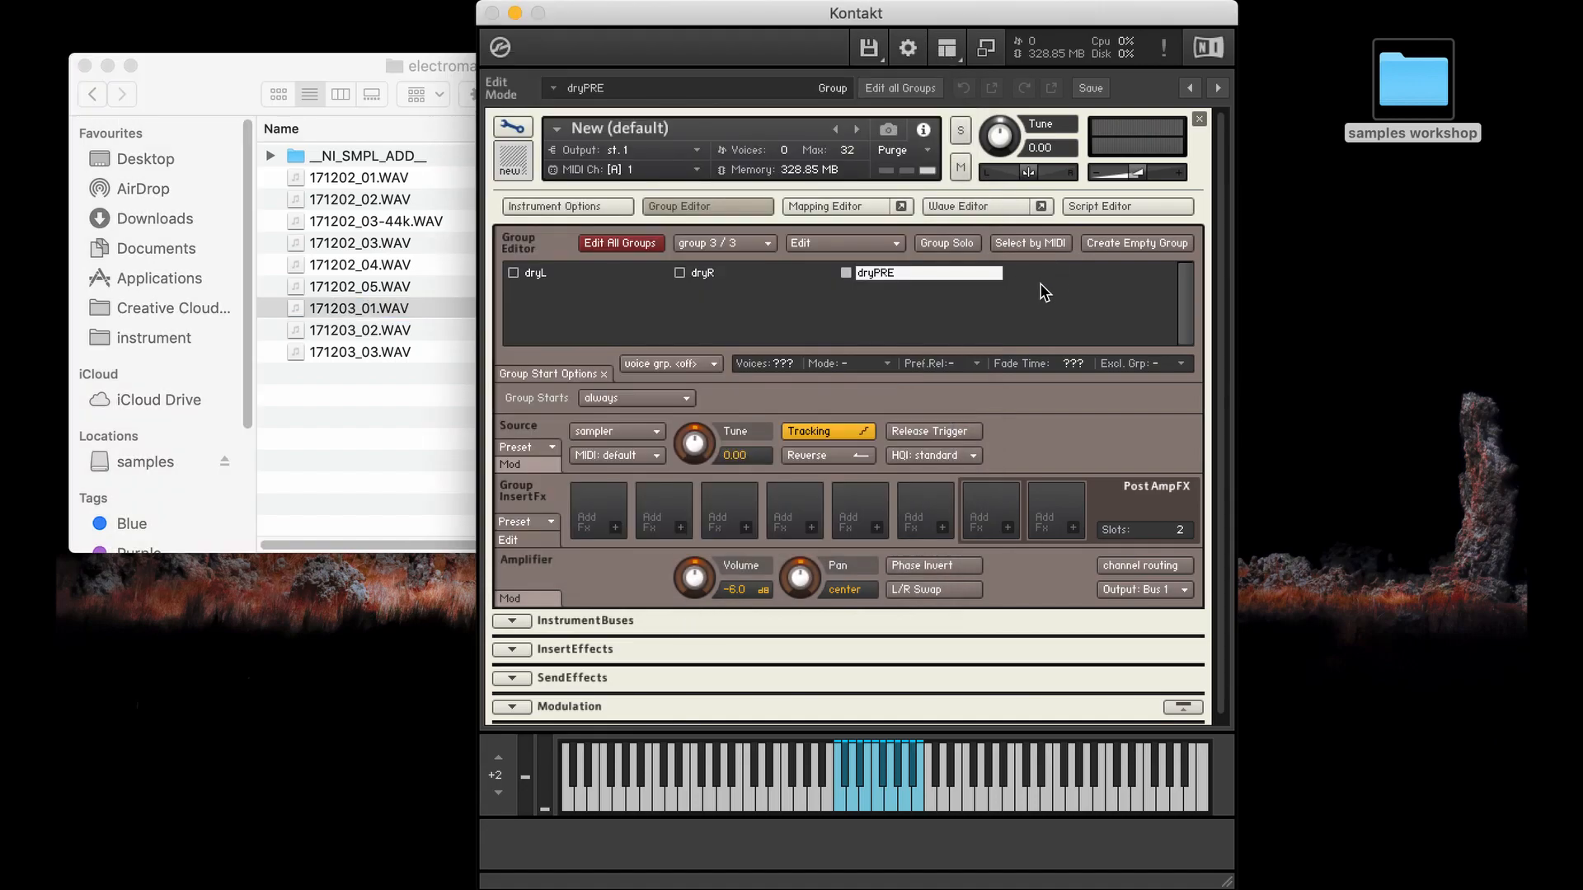
pyautogui.click(1125, 241)
pyautogui.click(1050, 279)
pyautogui.doubleClick(1050, 280)
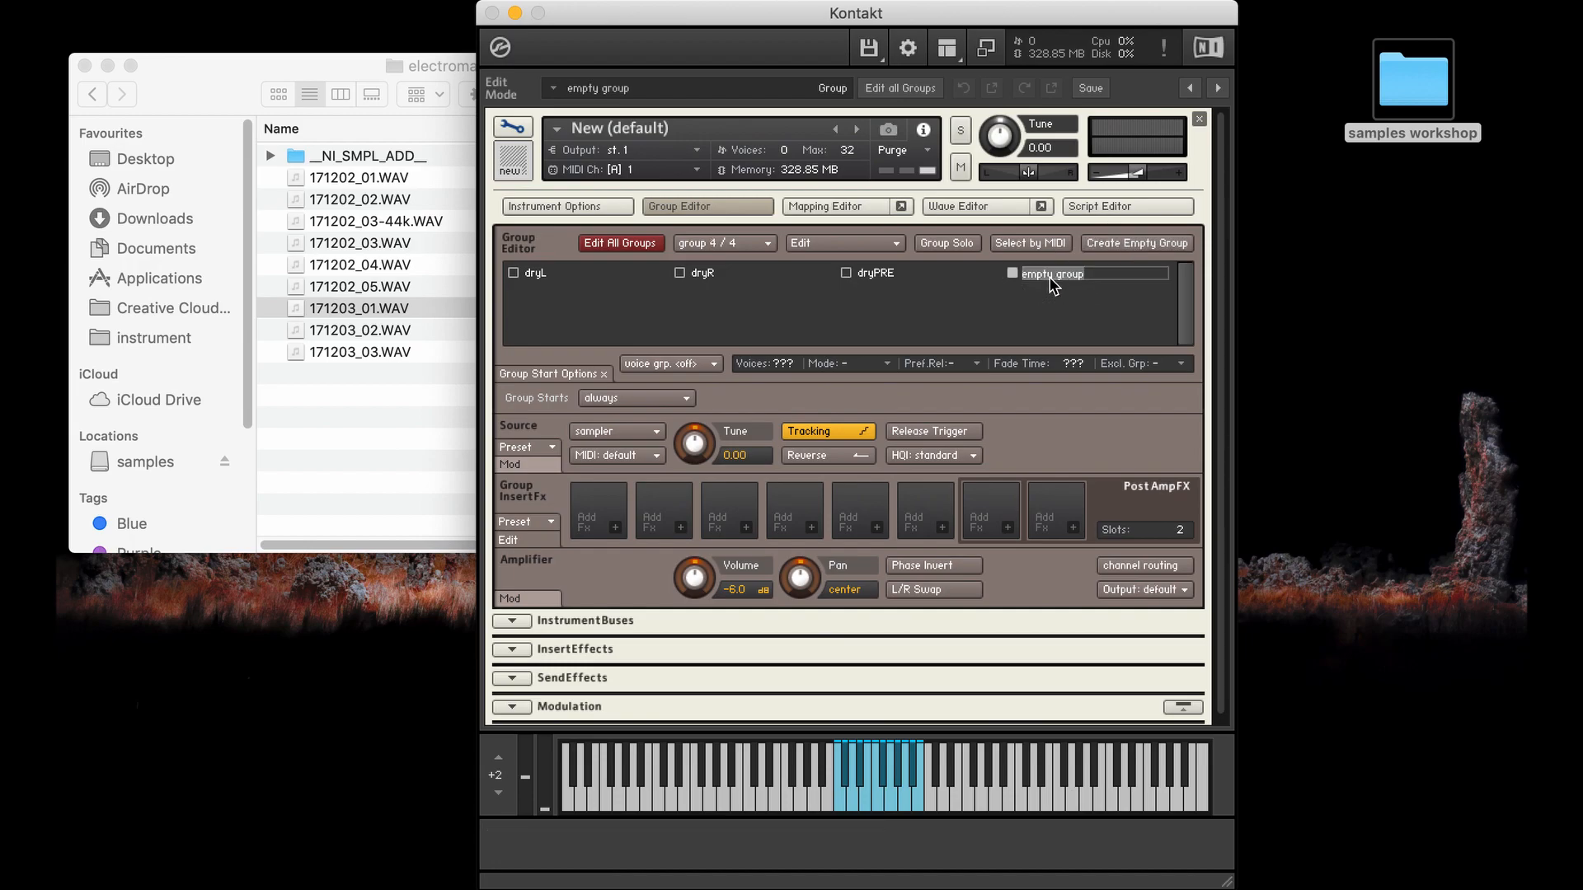
pyautogui.write('EMF')
pyautogui.press('Return')
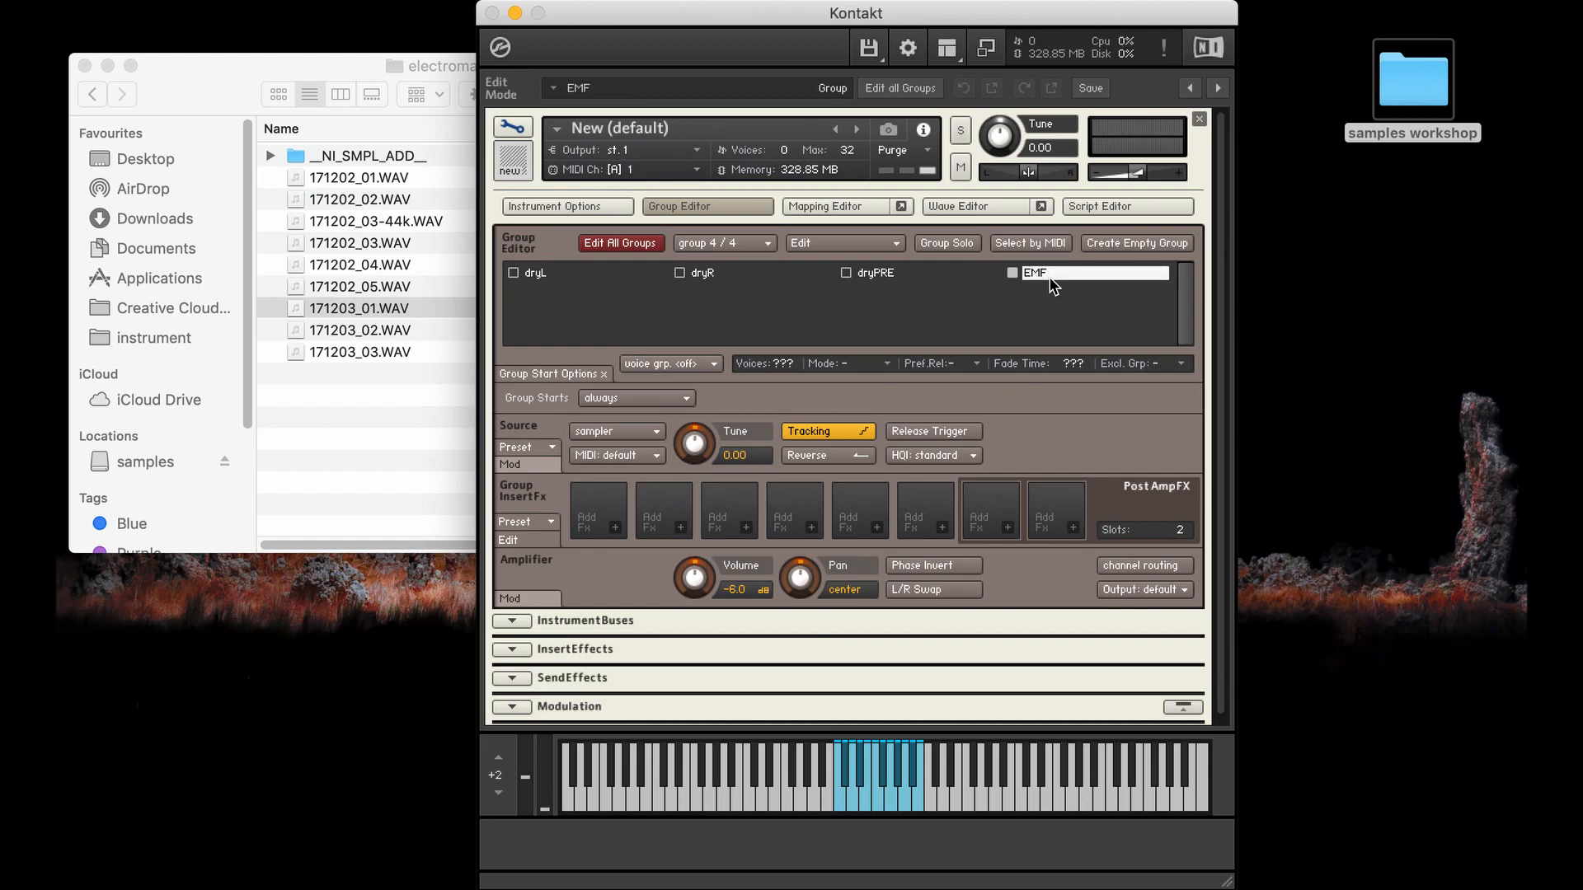
# Open the Mapping Editor and import 171202_05, 171203_01, 171203_02 and 171203_03 from Finder as adjacent zones from E6 upward
pyautogui.click(868, 207)
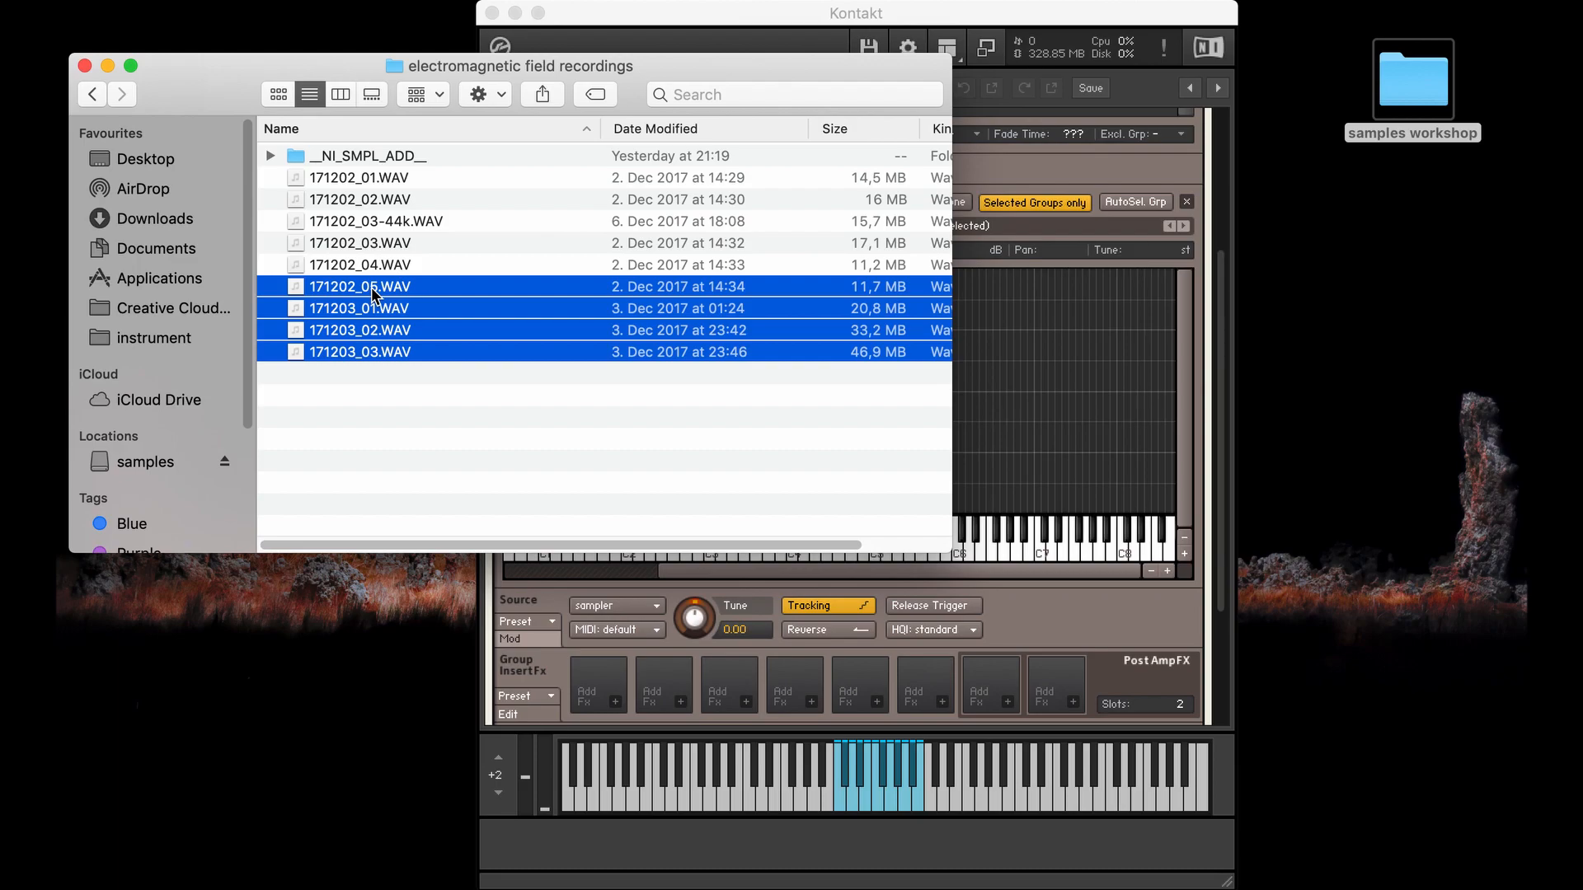
pyautogui.moveTo(365, 305); pyautogui.dragTo(981, 365)
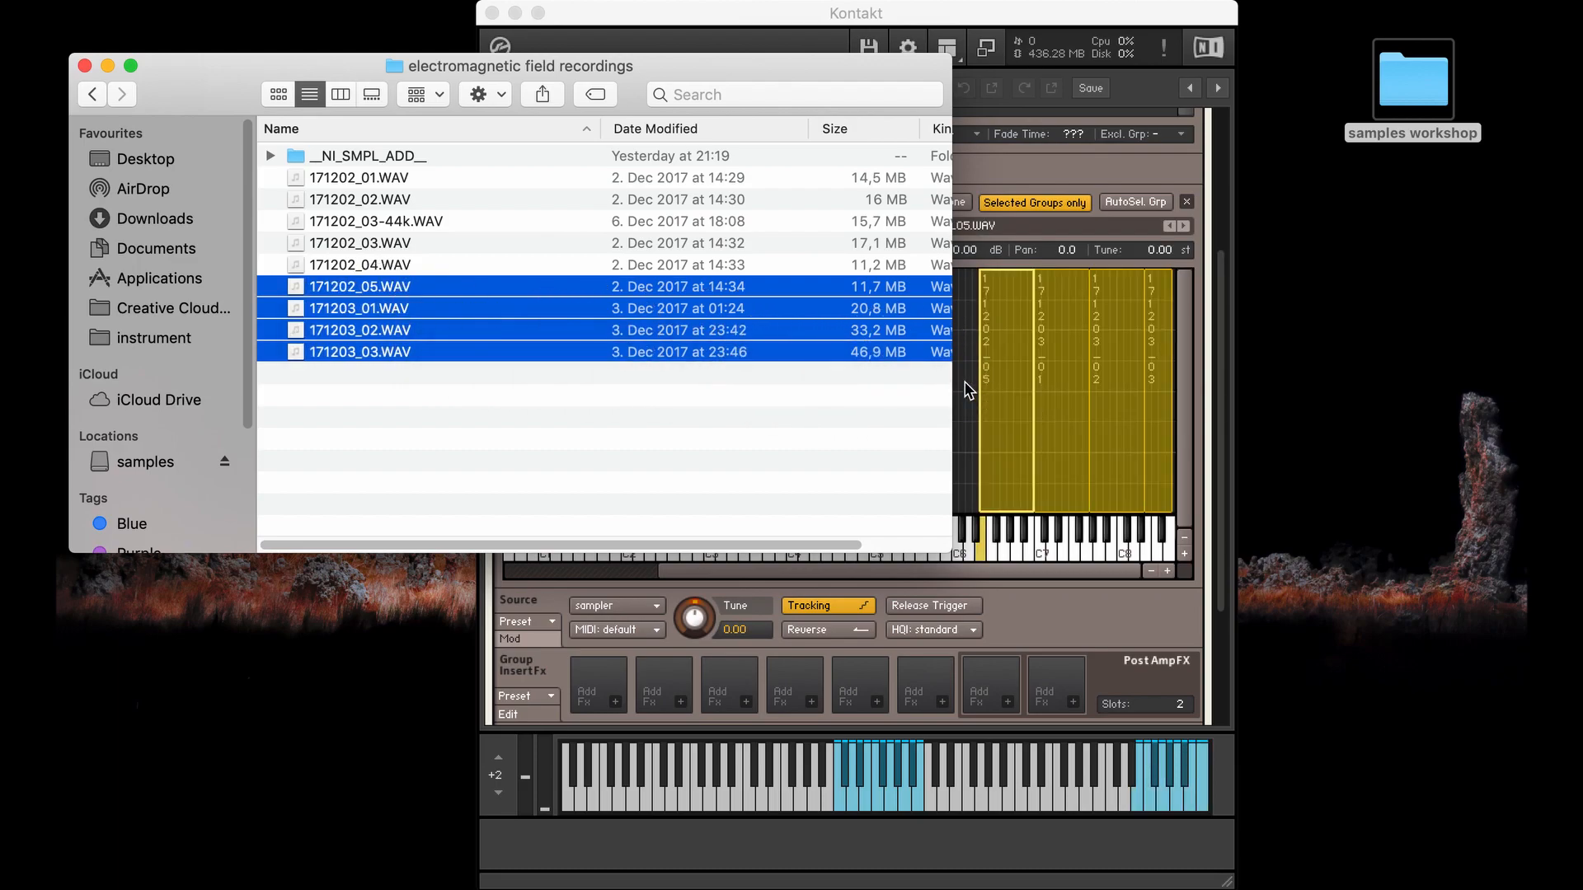
# Stack the four EMF zones by velocity and extend their key range across the whole keyboard, C-2 to G8
pyautogui.click(967, 389)
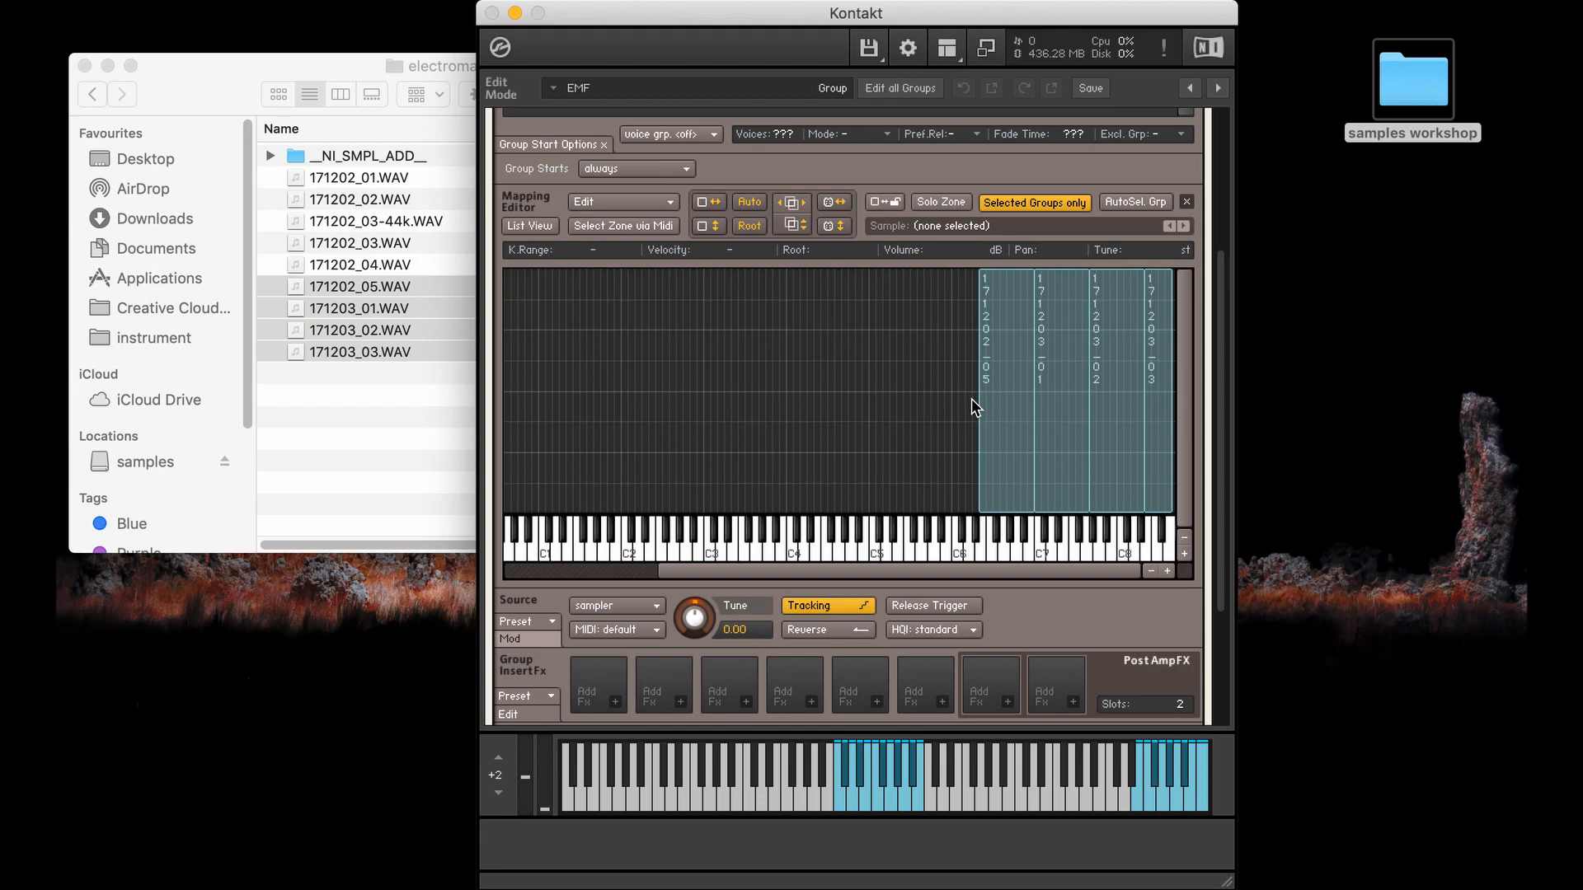
pyautogui.moveTo(1103, 495); pyautogui.dragTo(816, 284)
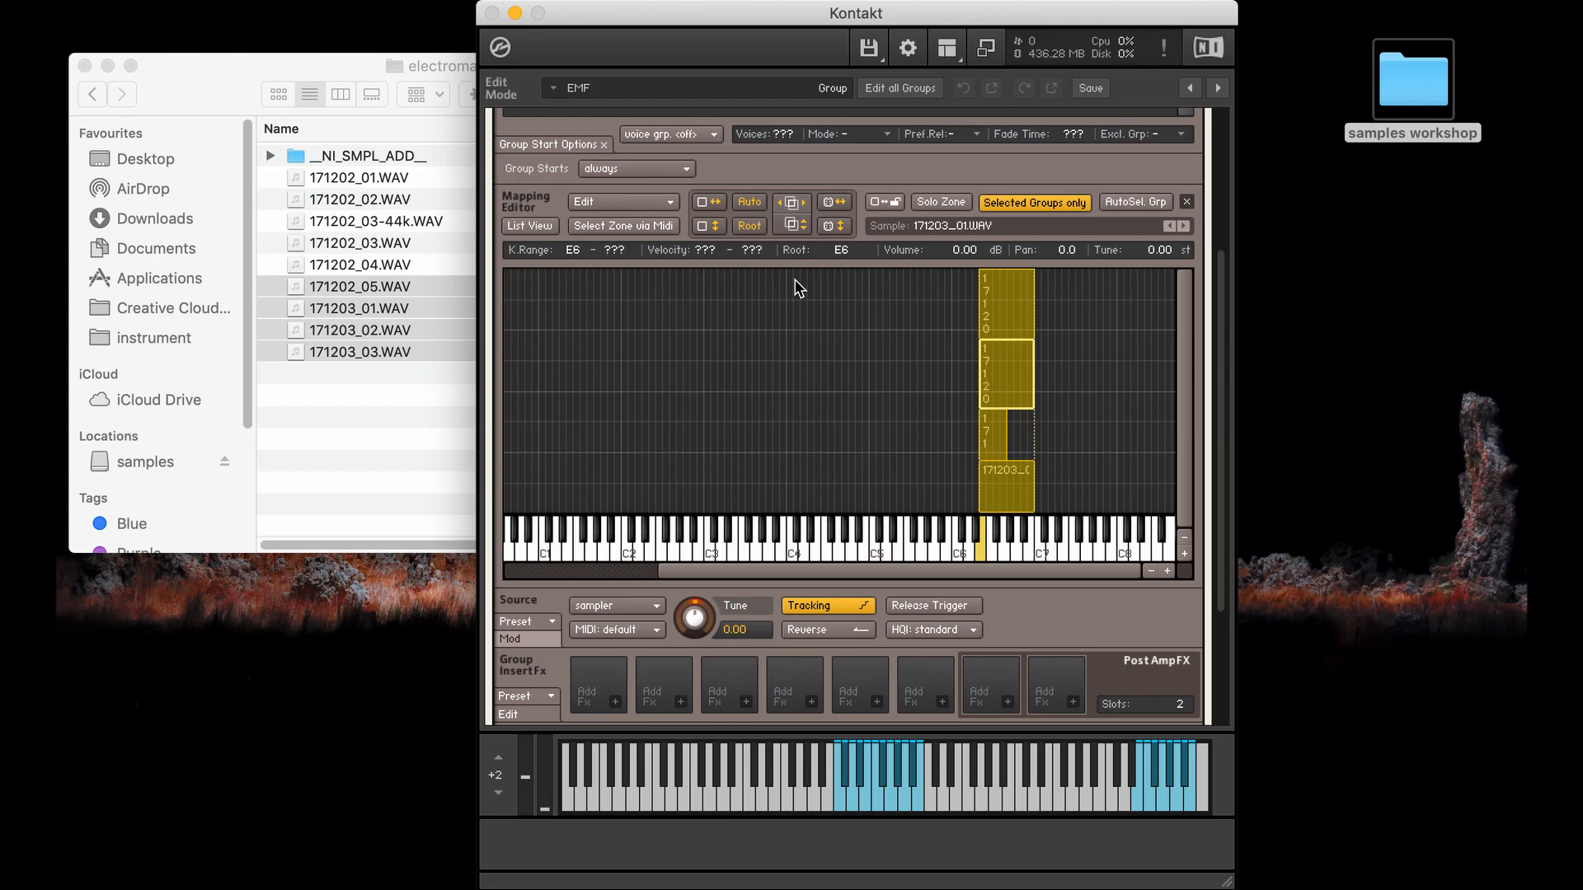
pyautogui.click(704, 203)
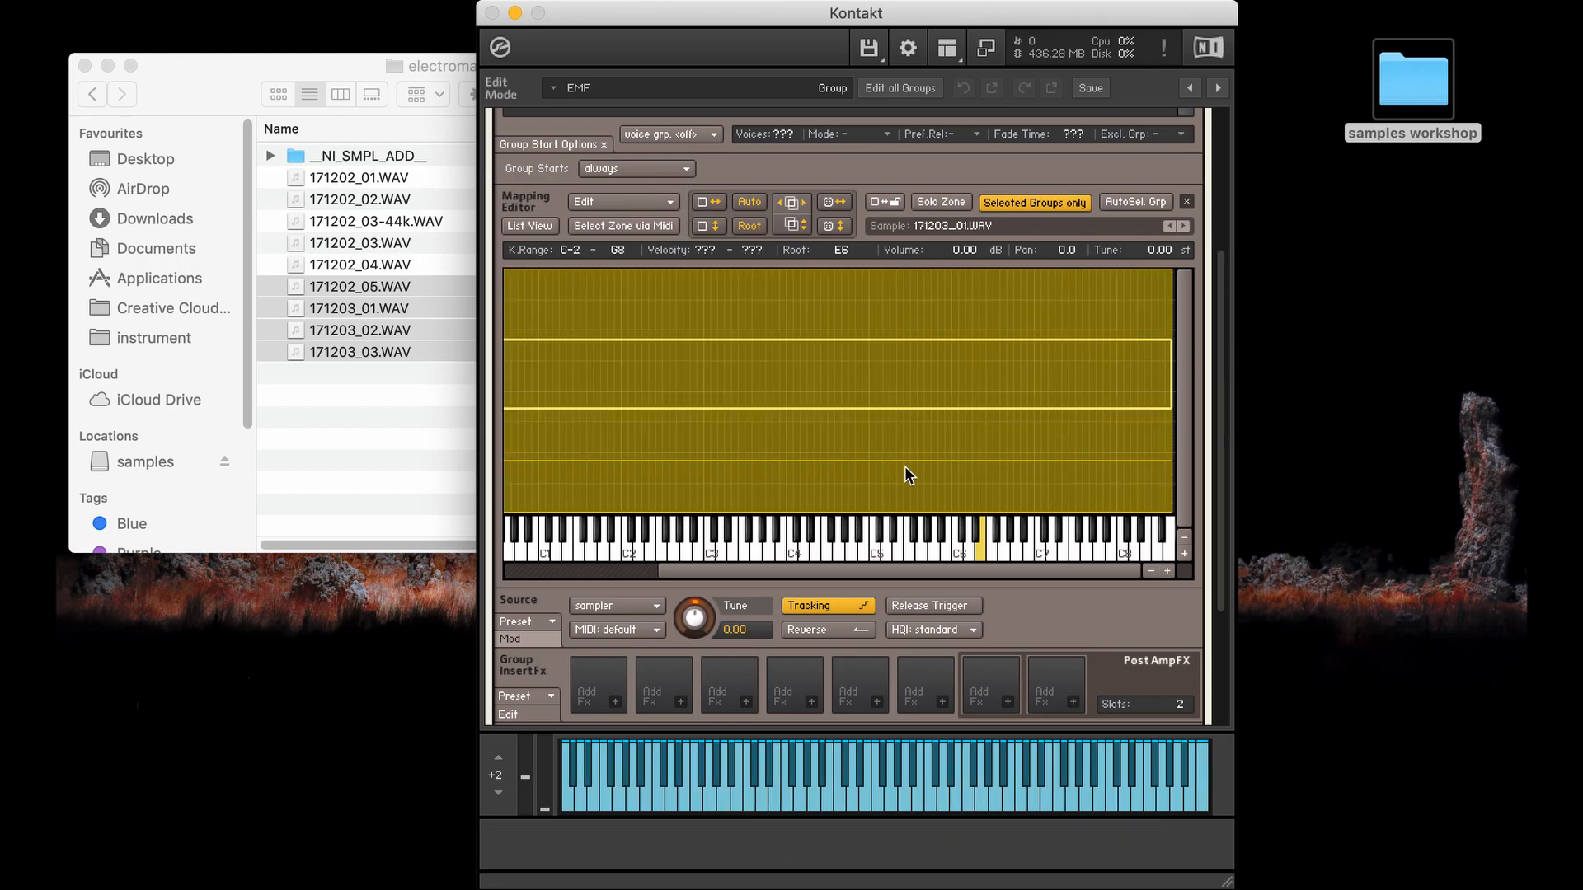
# Turn the EMF group's amplifier volume all the way down to -inf
pyautogui.scroll(-4, 770, 407)
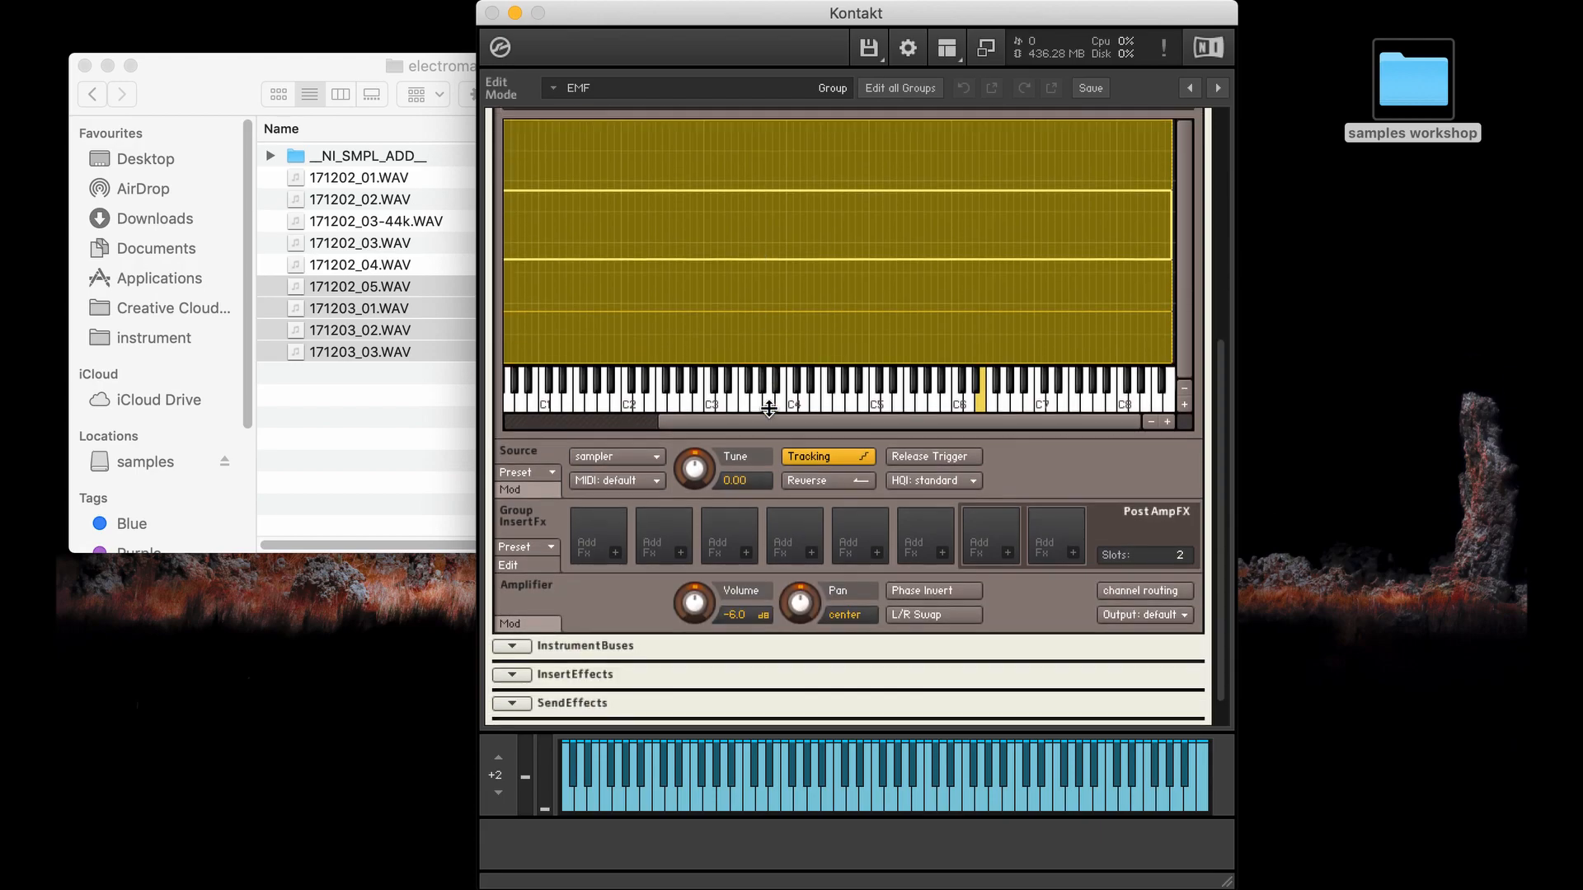
pyautogui.scroll(-1, 770, 407)
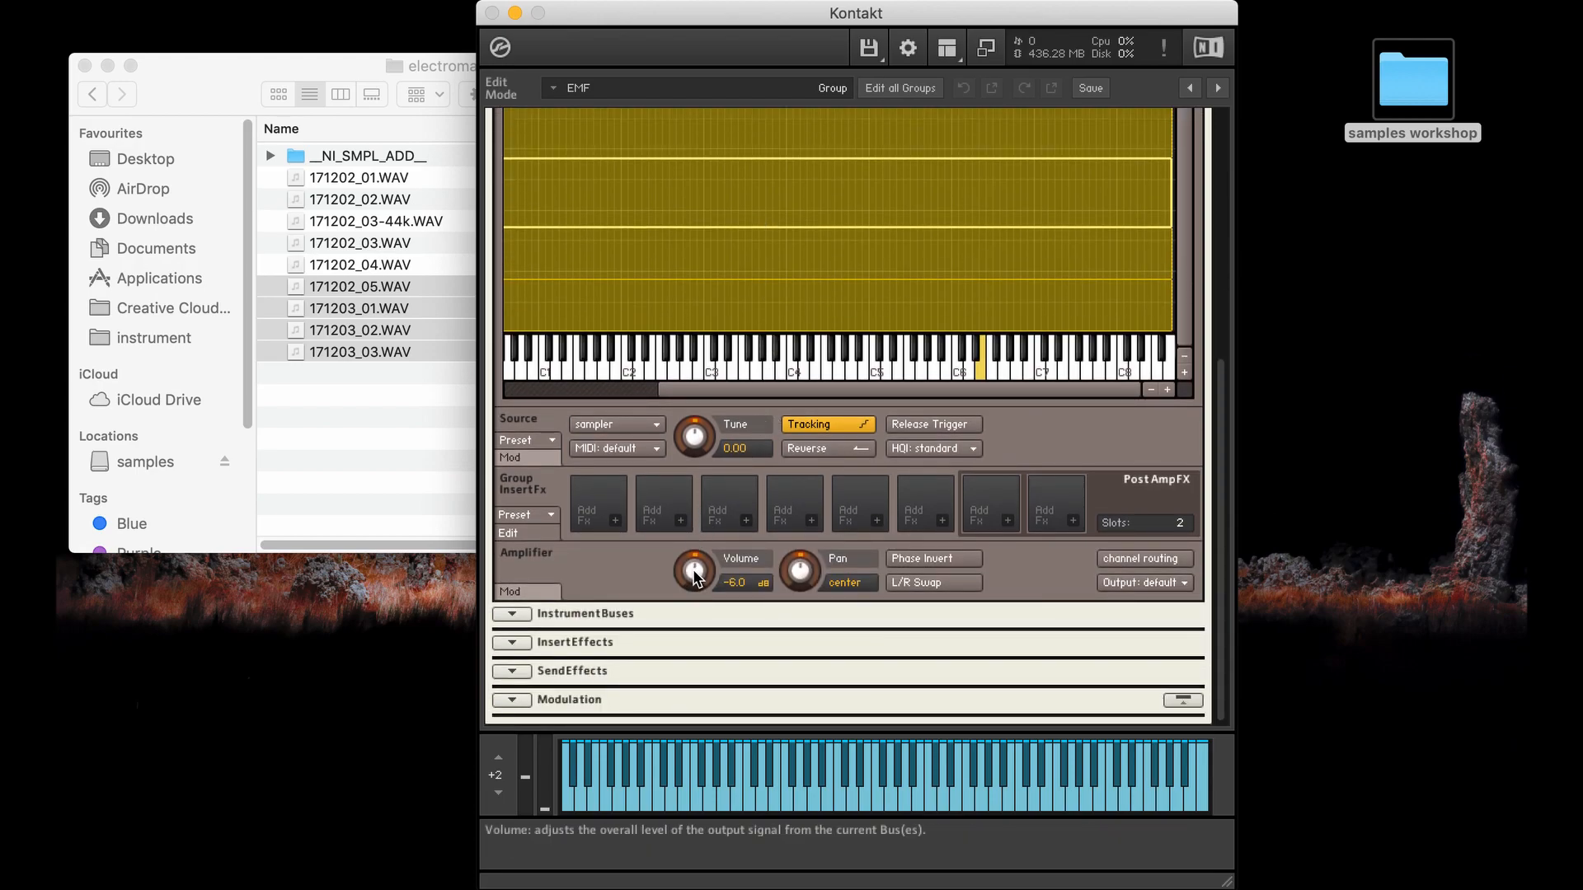
pyautogui.moveTo(694, 574); pyautogui.dragTo(699, 757)
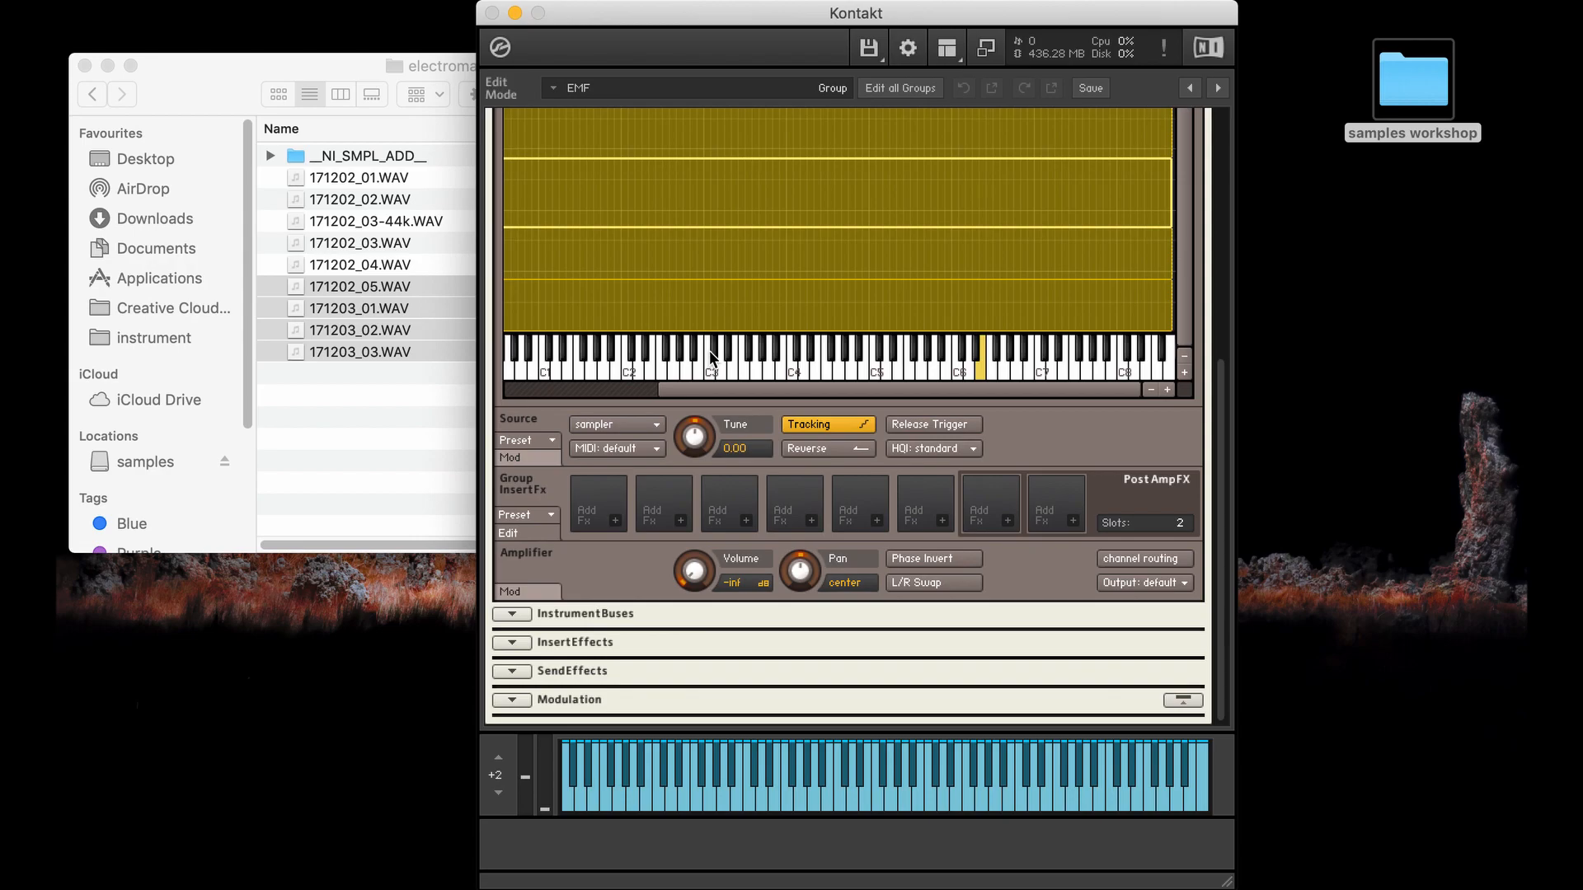
# Create an AET morph layer named EMF from the four selected zones, with the analysis range extended to its full length
pyautogui.scroll(8, 709, 350)
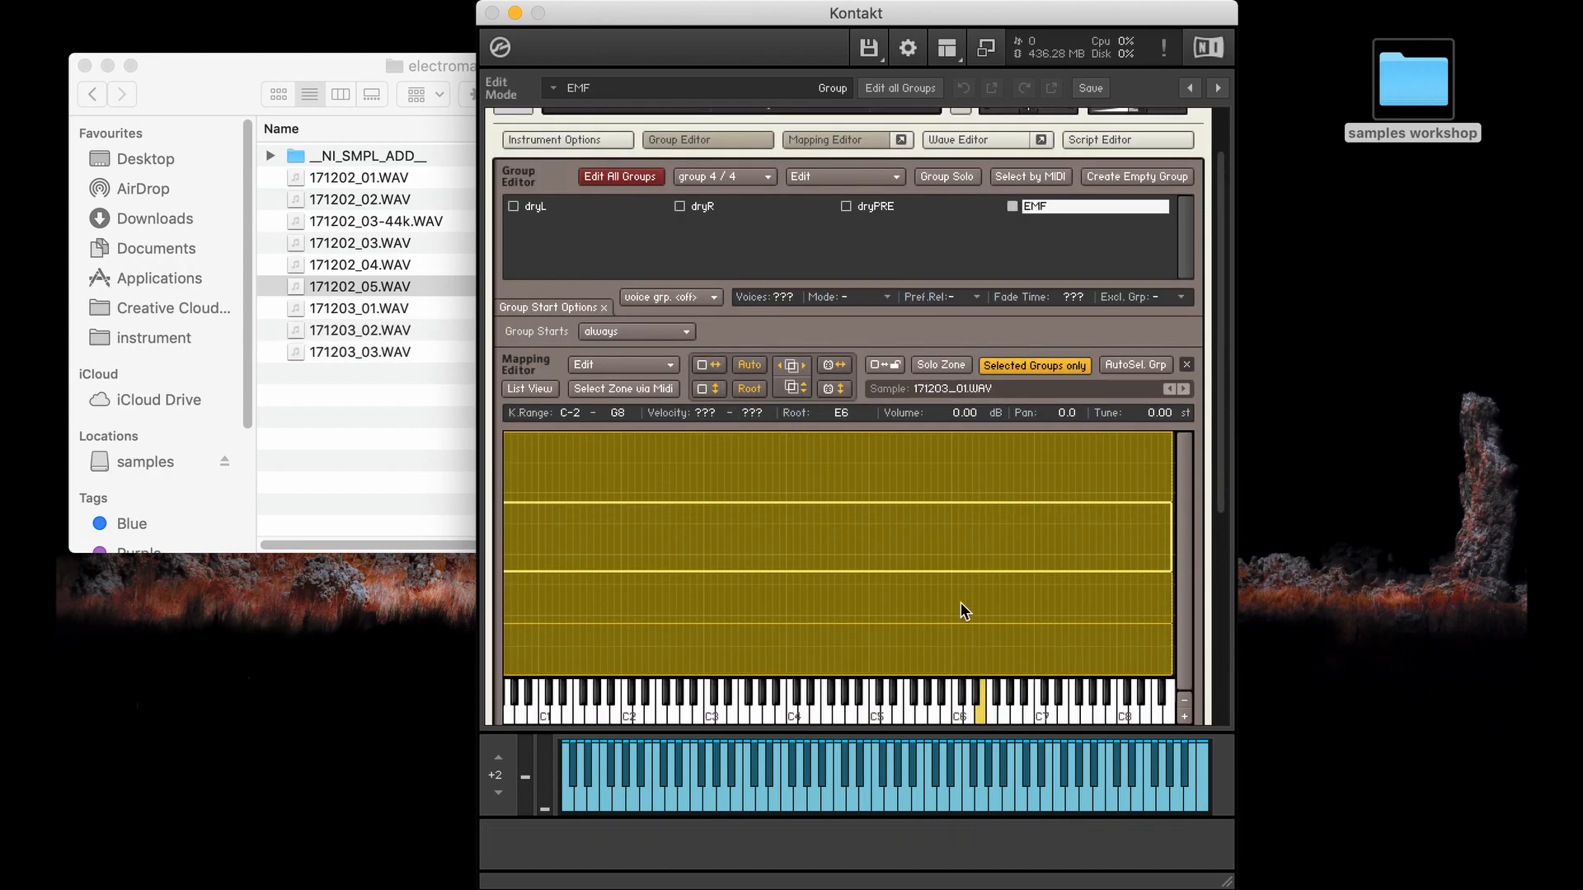
pyautogui.rightClick(786, 477)
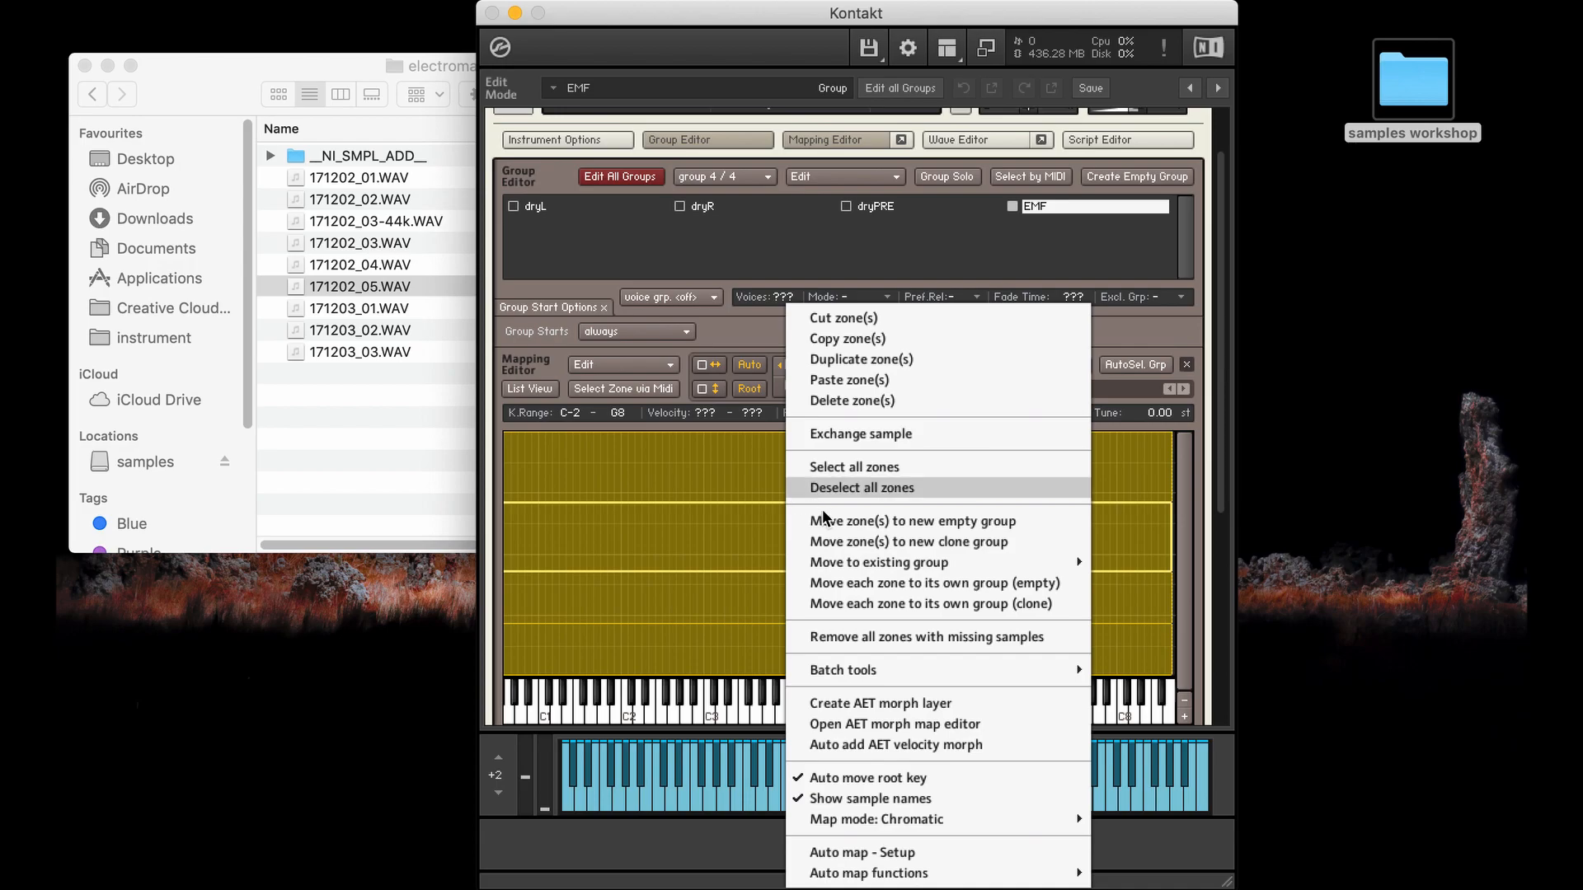
pyautogui.click(882, 702)
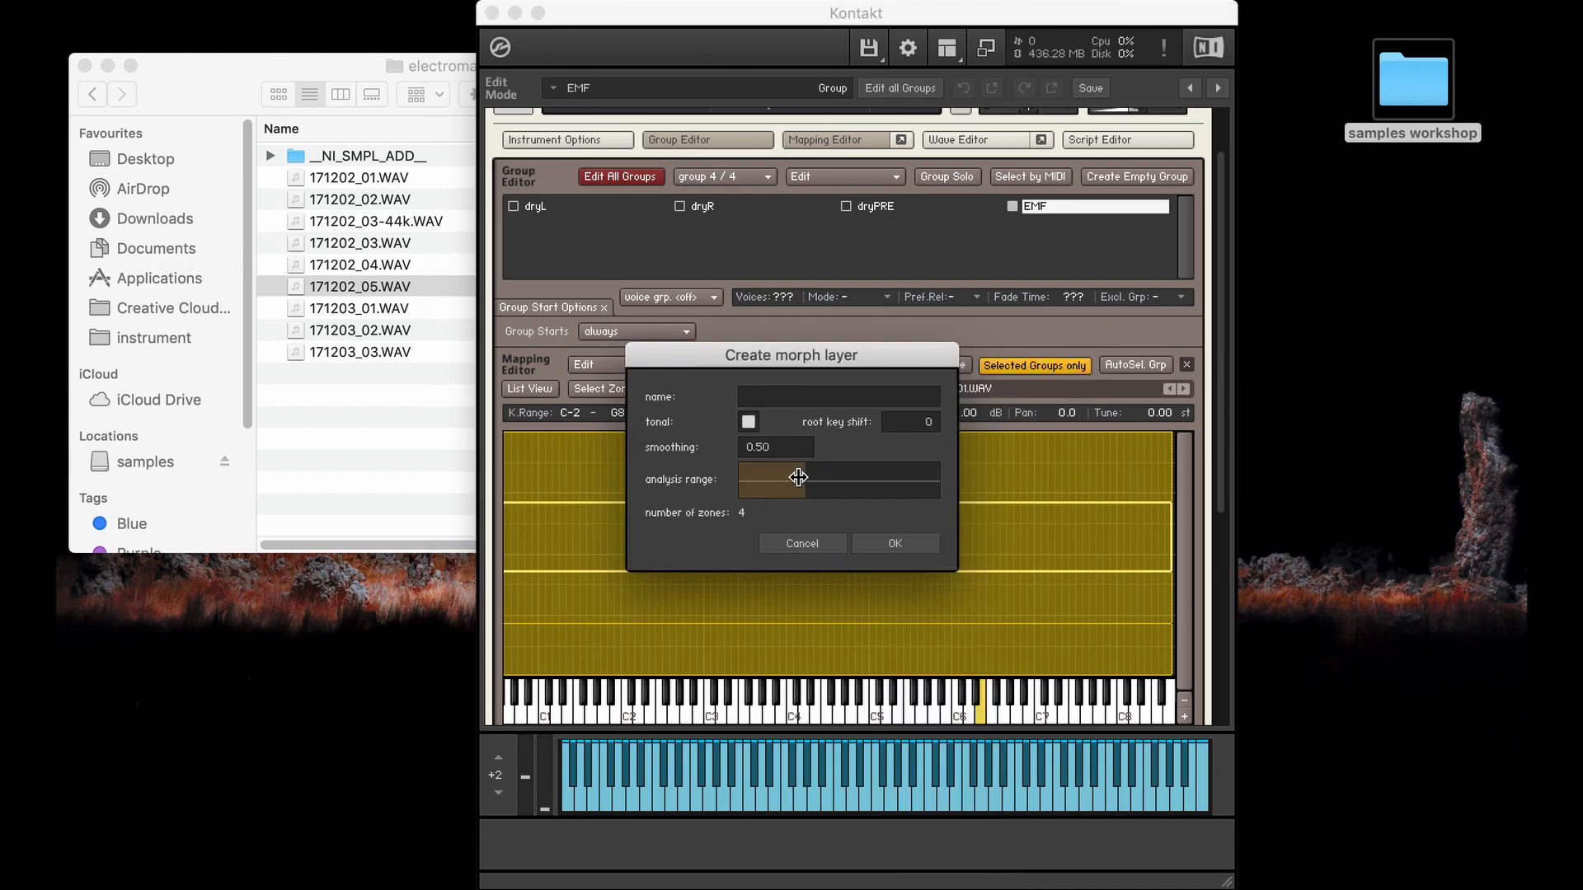
pyautogui.moveTo(803, 479); pyautogui.dragTo(968, 502)
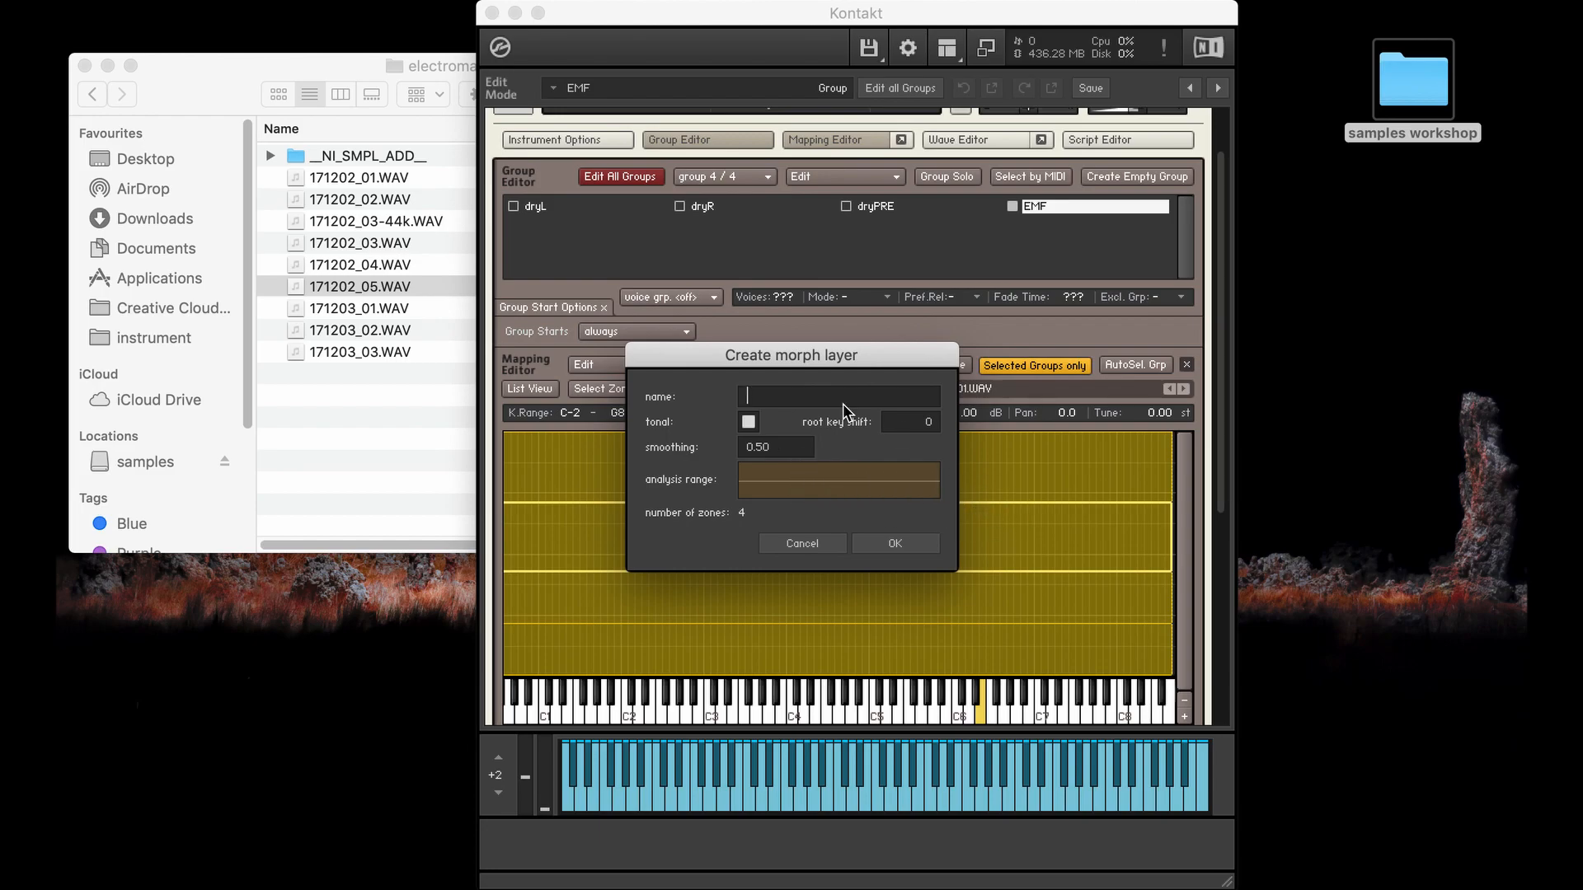
pyautogui.write('EMF')
pyautogui.press('Return')
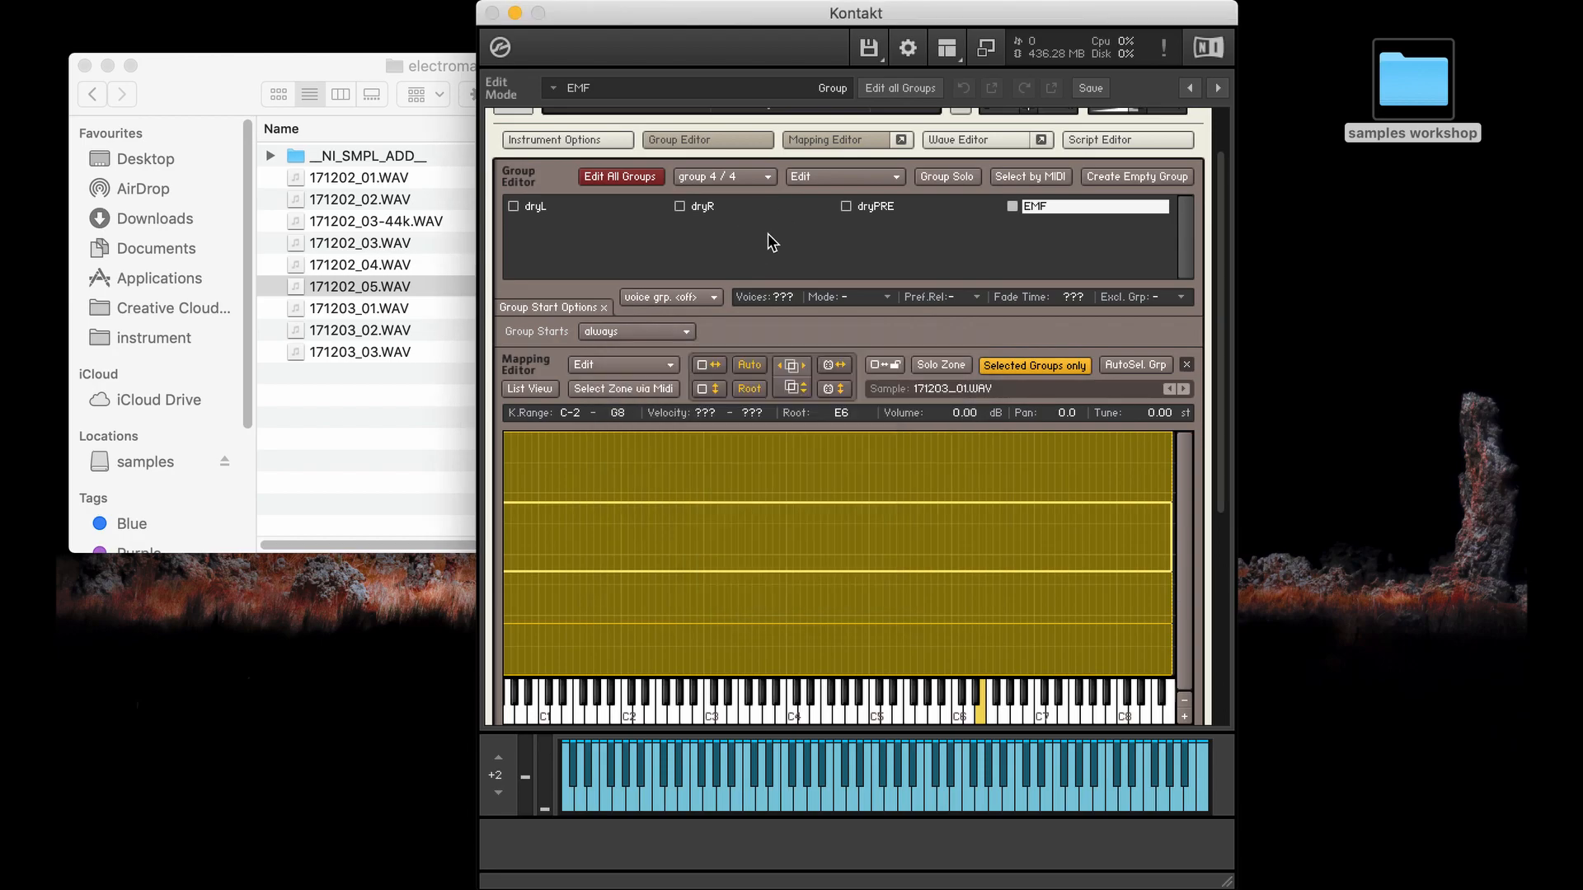
# Create an AET morph layer named Preamp from all dryPRE zones, with the analysis range extended to its full length
pyautogui.click(874, 206)
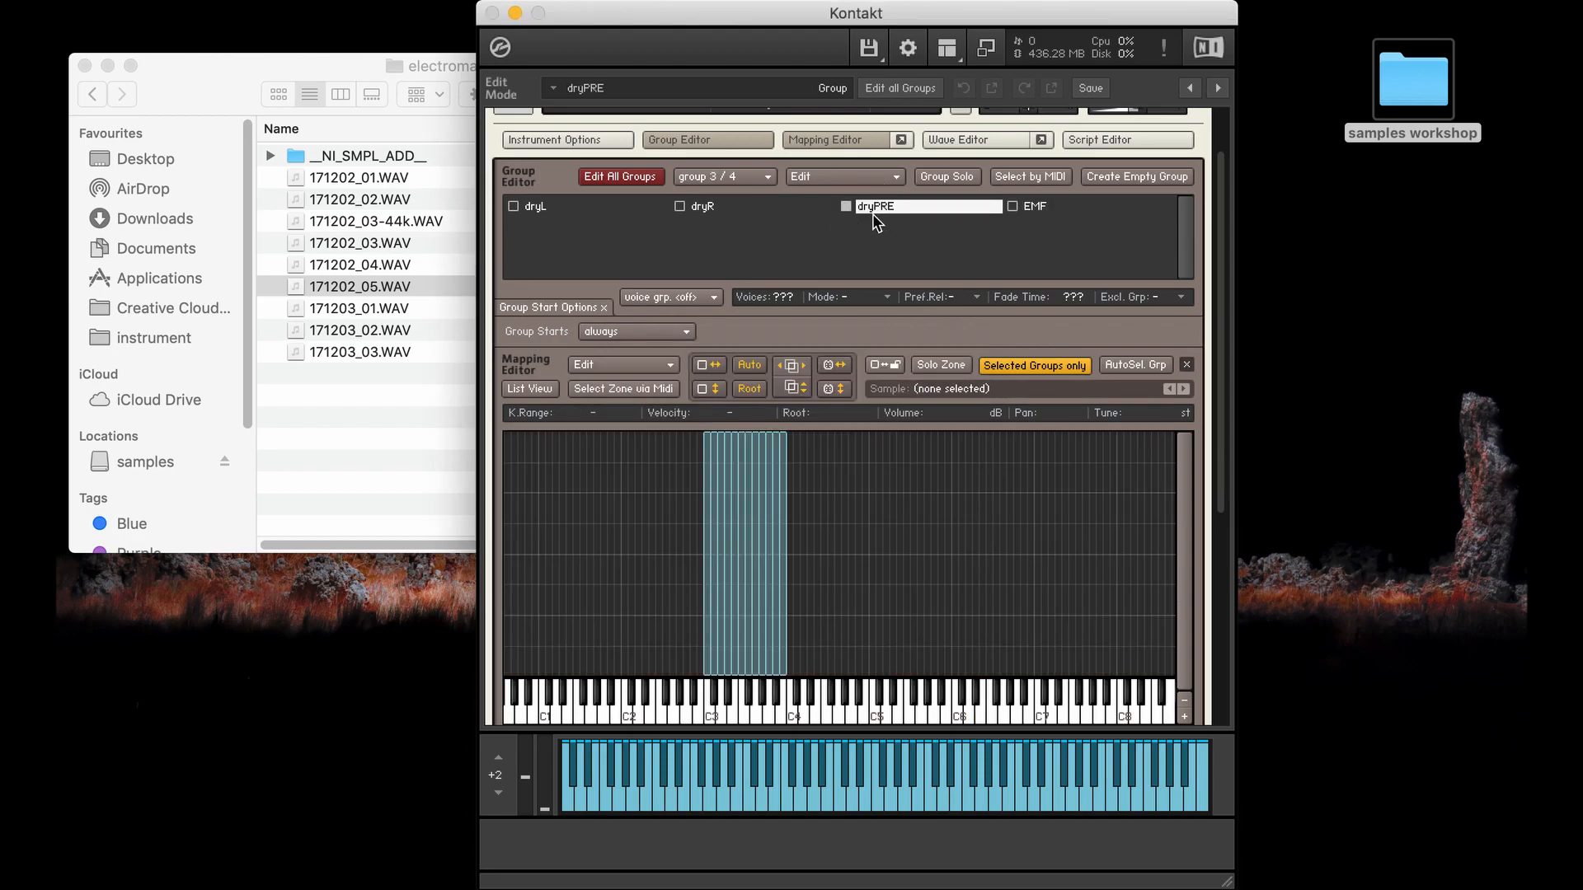
pyautogui.moveTo(890, 573); pyautogui.dragTo(631, 516)
pyautogui.rightClick(750, 516)
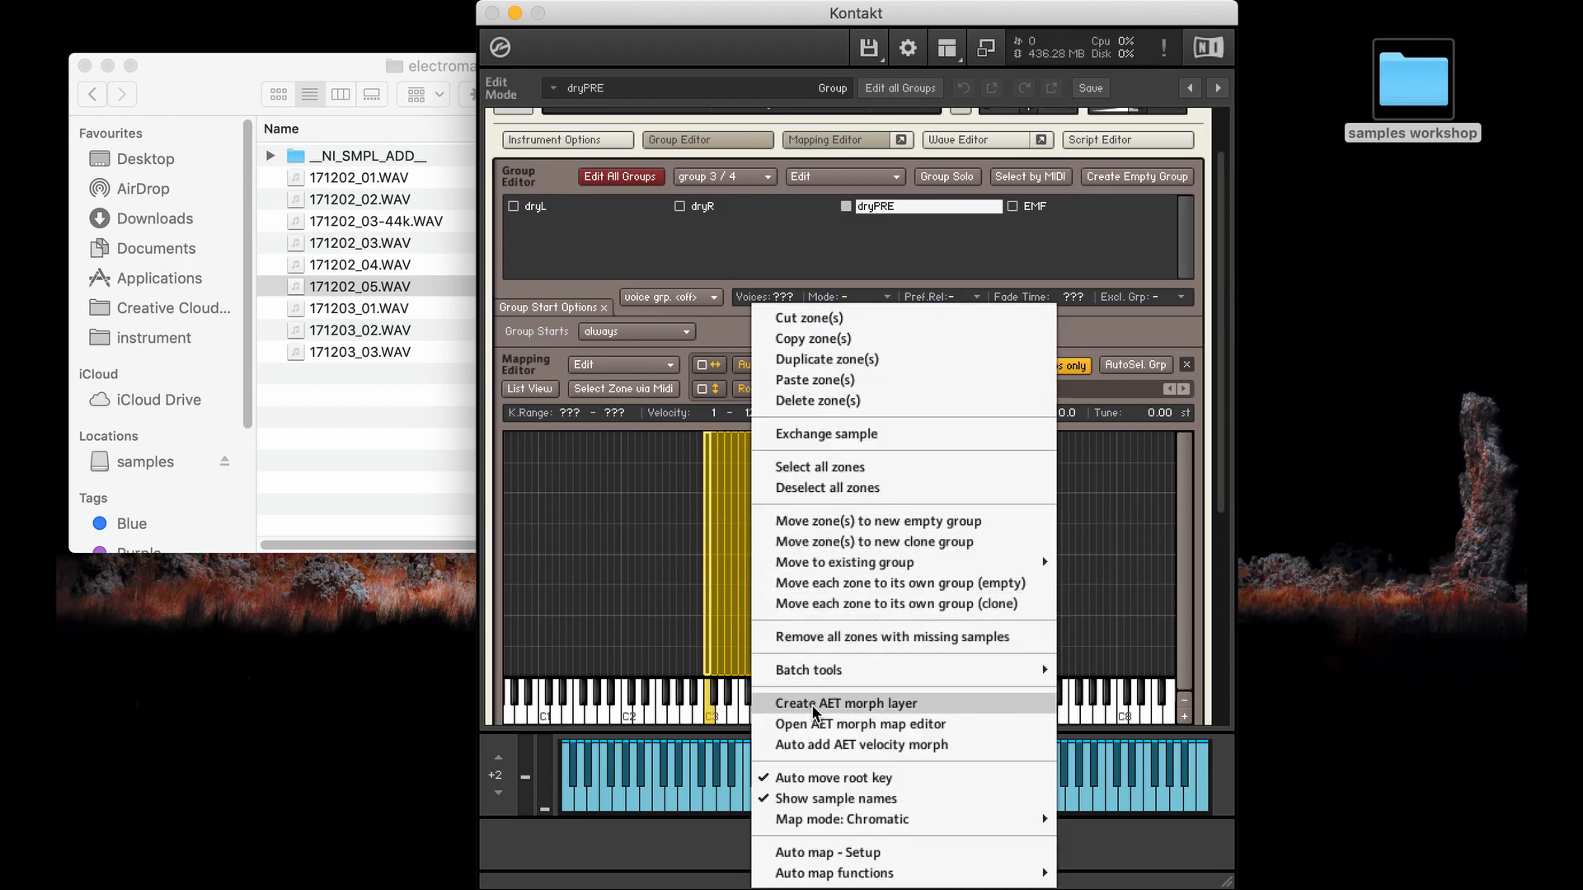
pyautogui.click(811, 704)
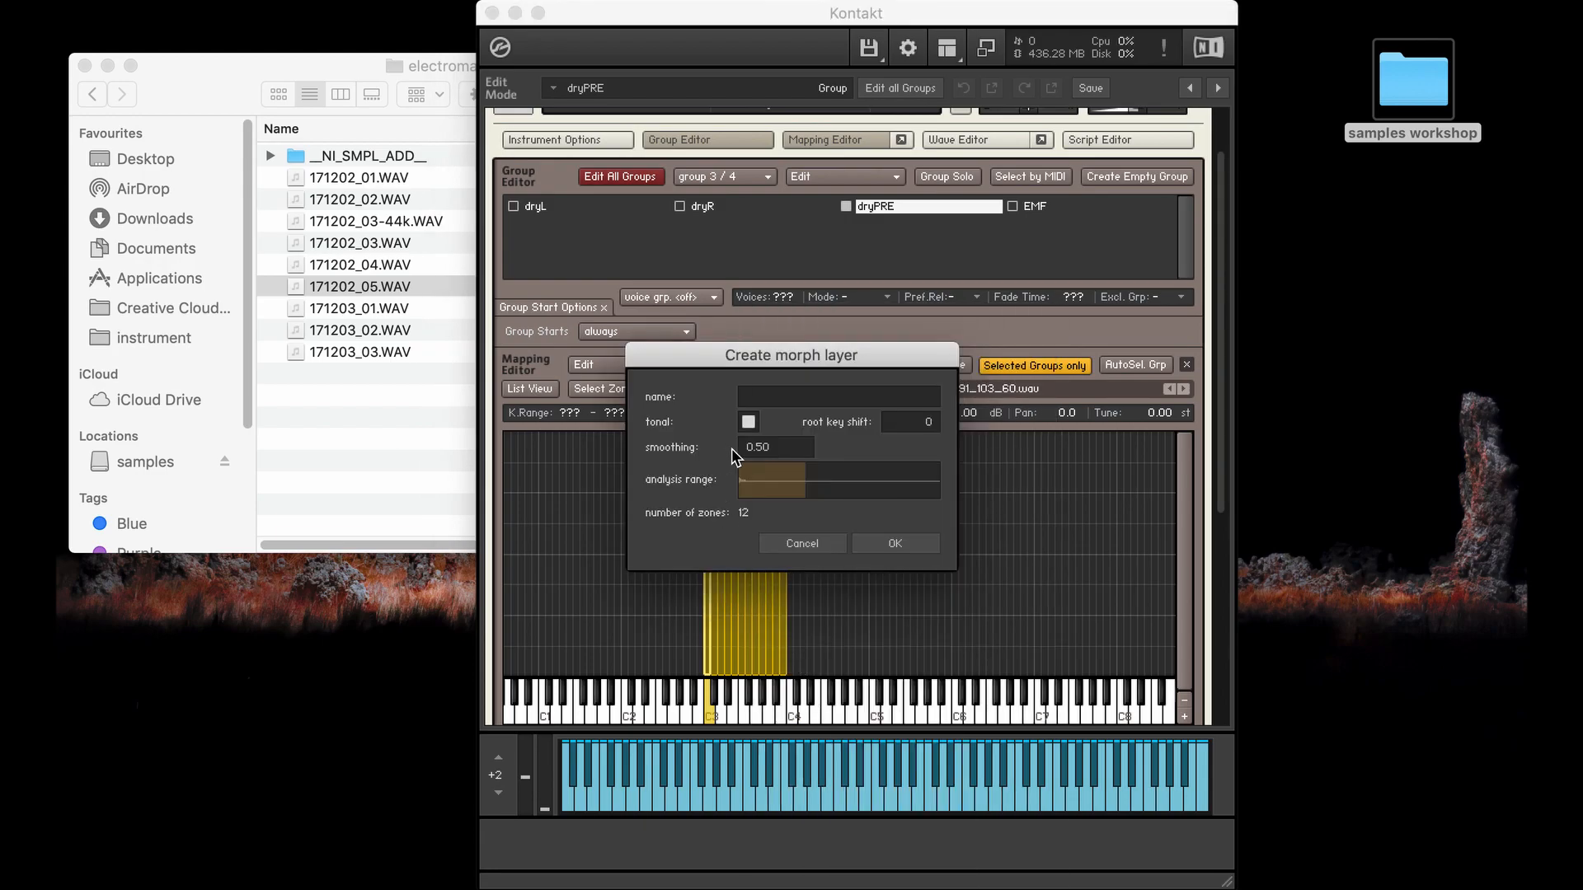
pyautogui.write('Preamp')
pyautogui.moveTo(803, 482); pyautogui.dragTo(937, 481)
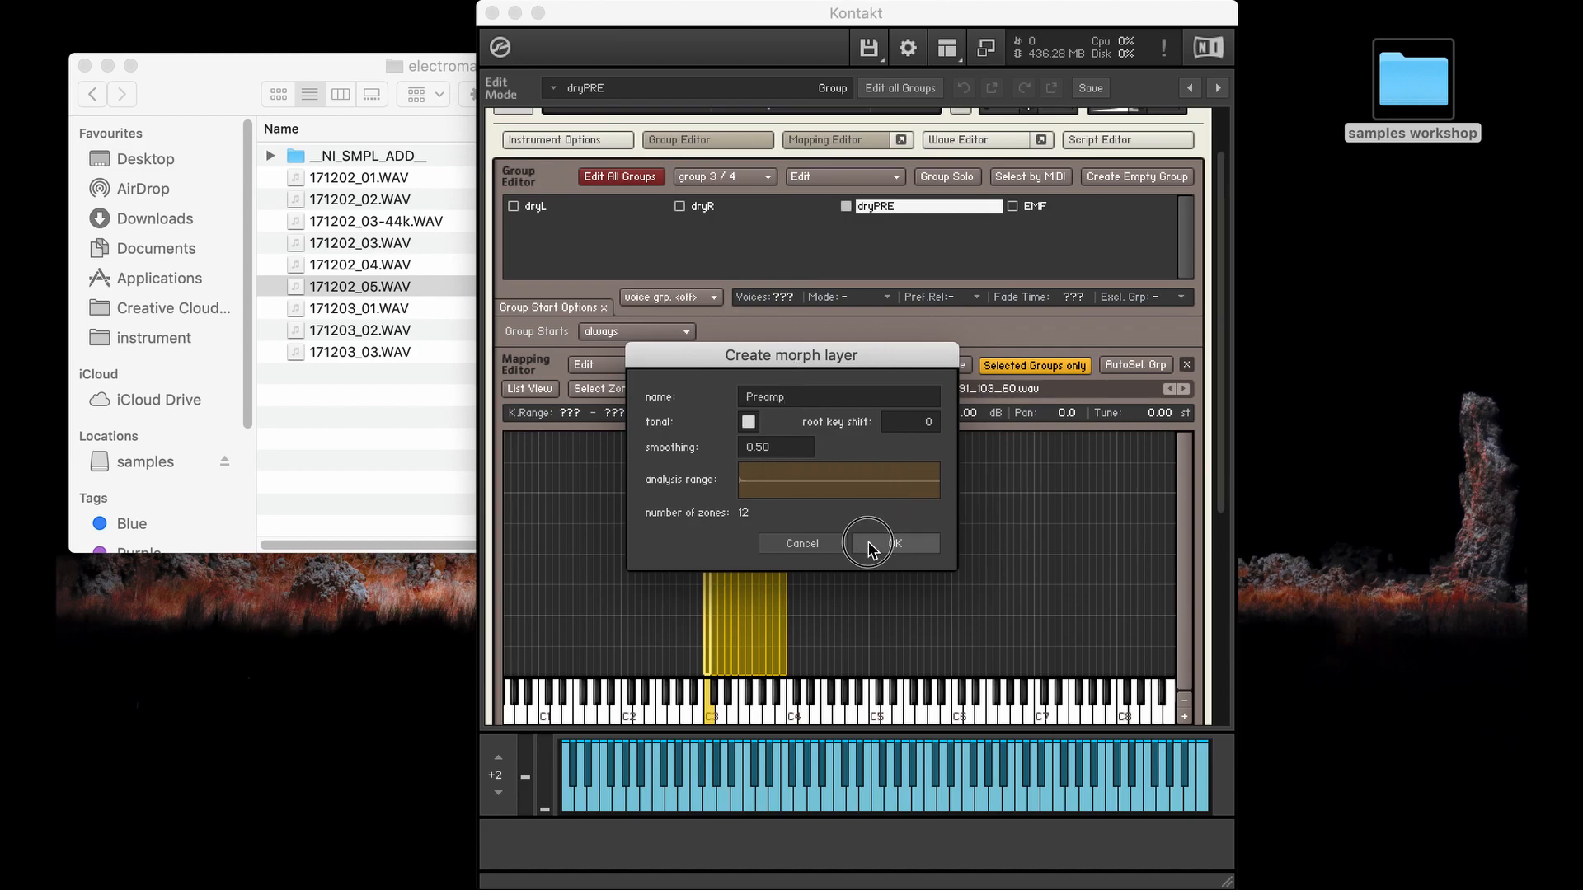
pyautogui.click(872, 549)
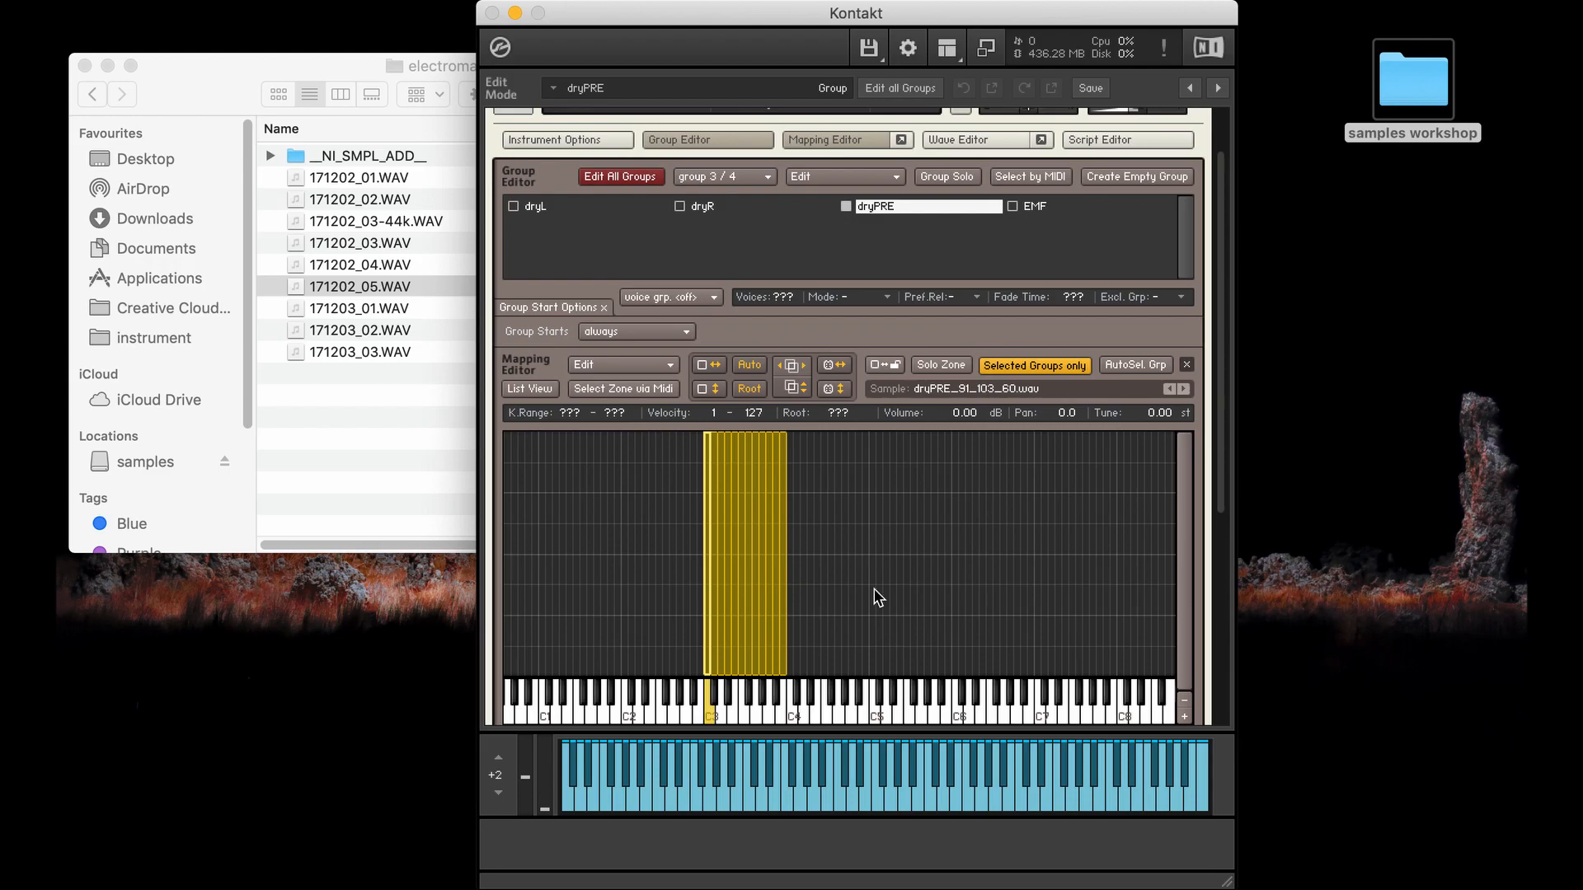
# Close the Mapping Editor and add an AET Filter to the first group insert slot of dryPRE
pyautogui.click(814, 138)
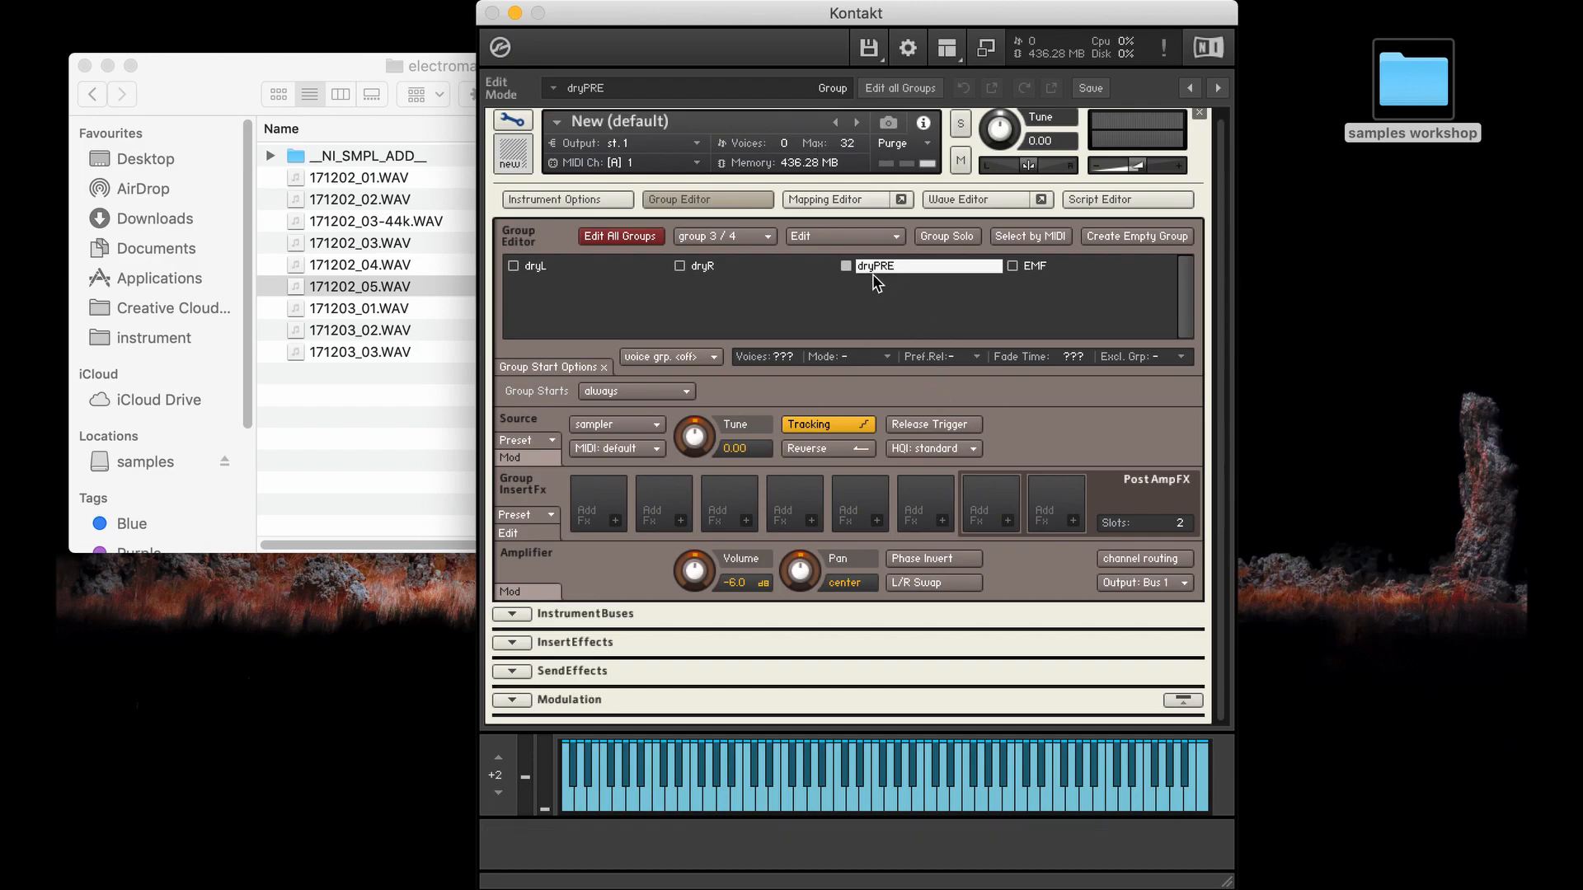
pyautogui.click(617, 523)
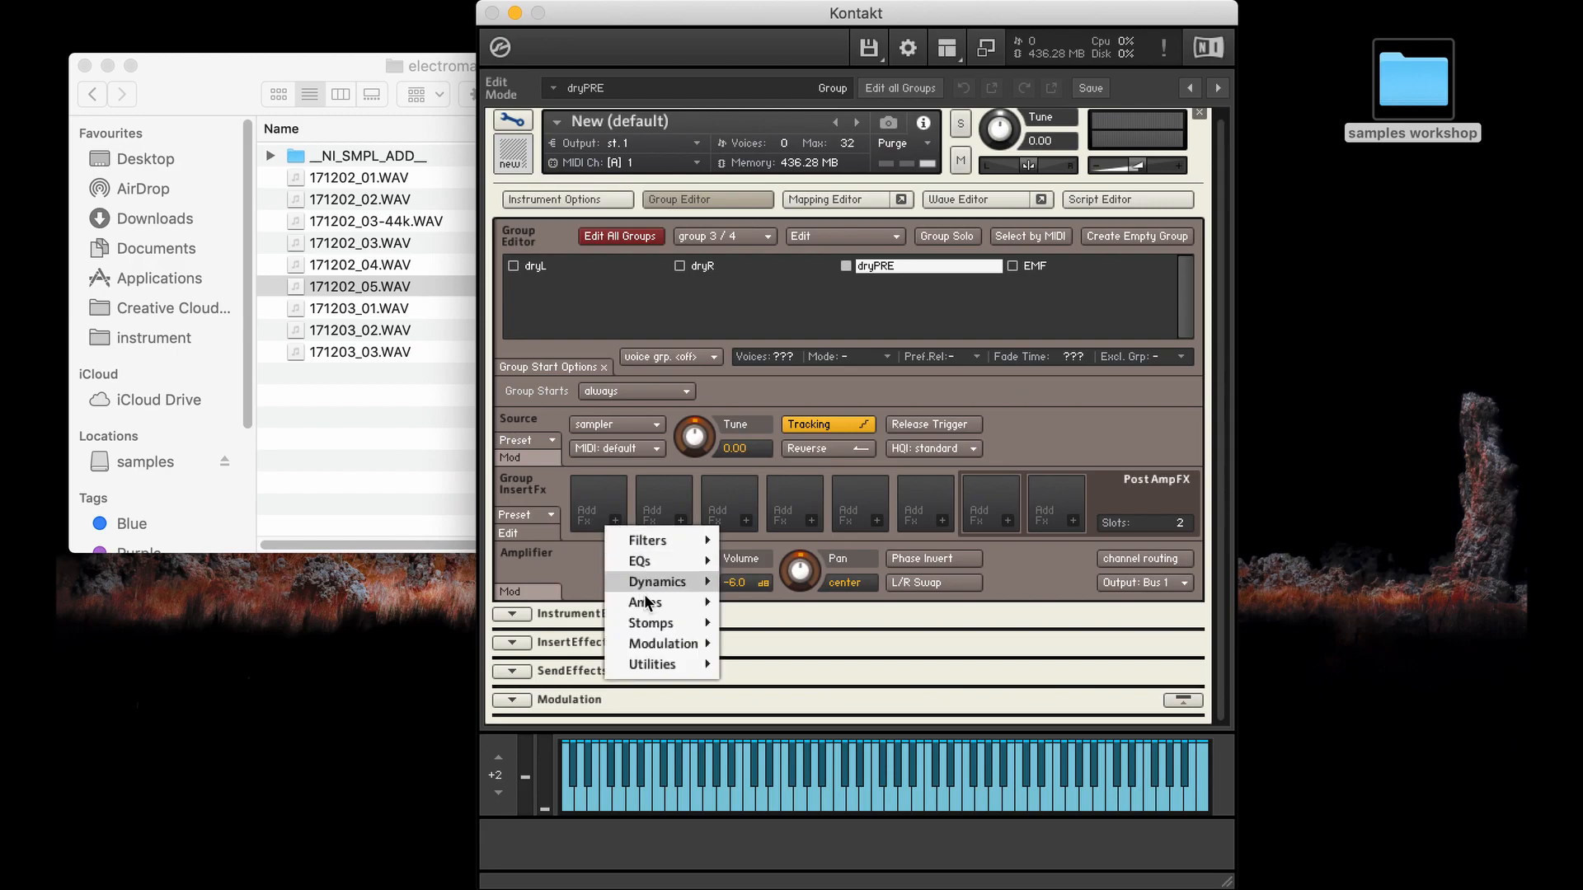
pyautogui.moveTo(668, 669)
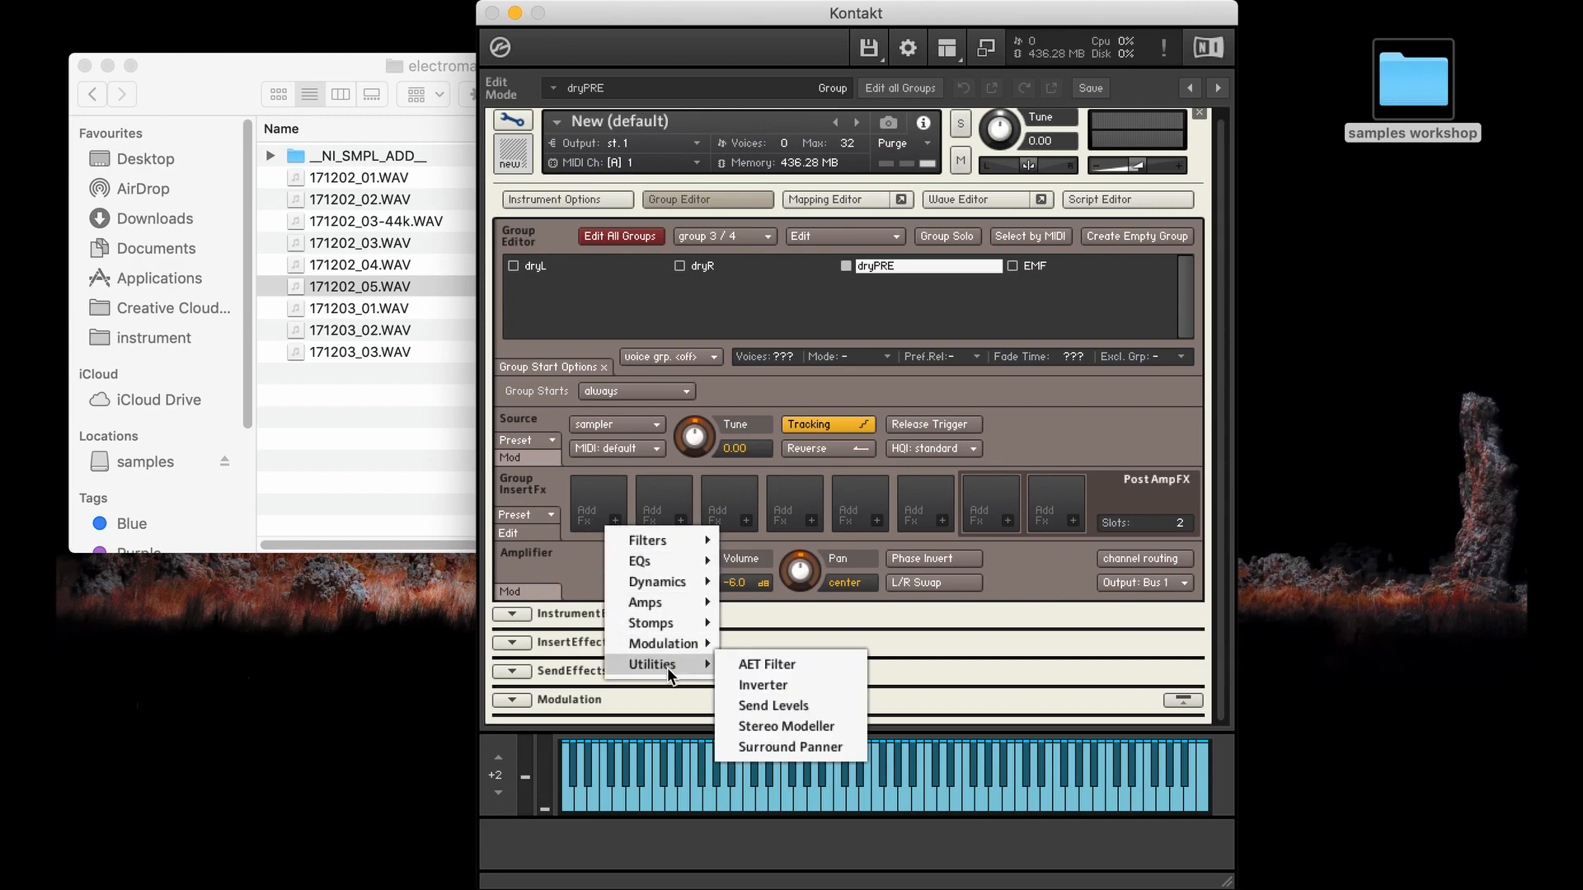
pyautogui.click(770, 664)
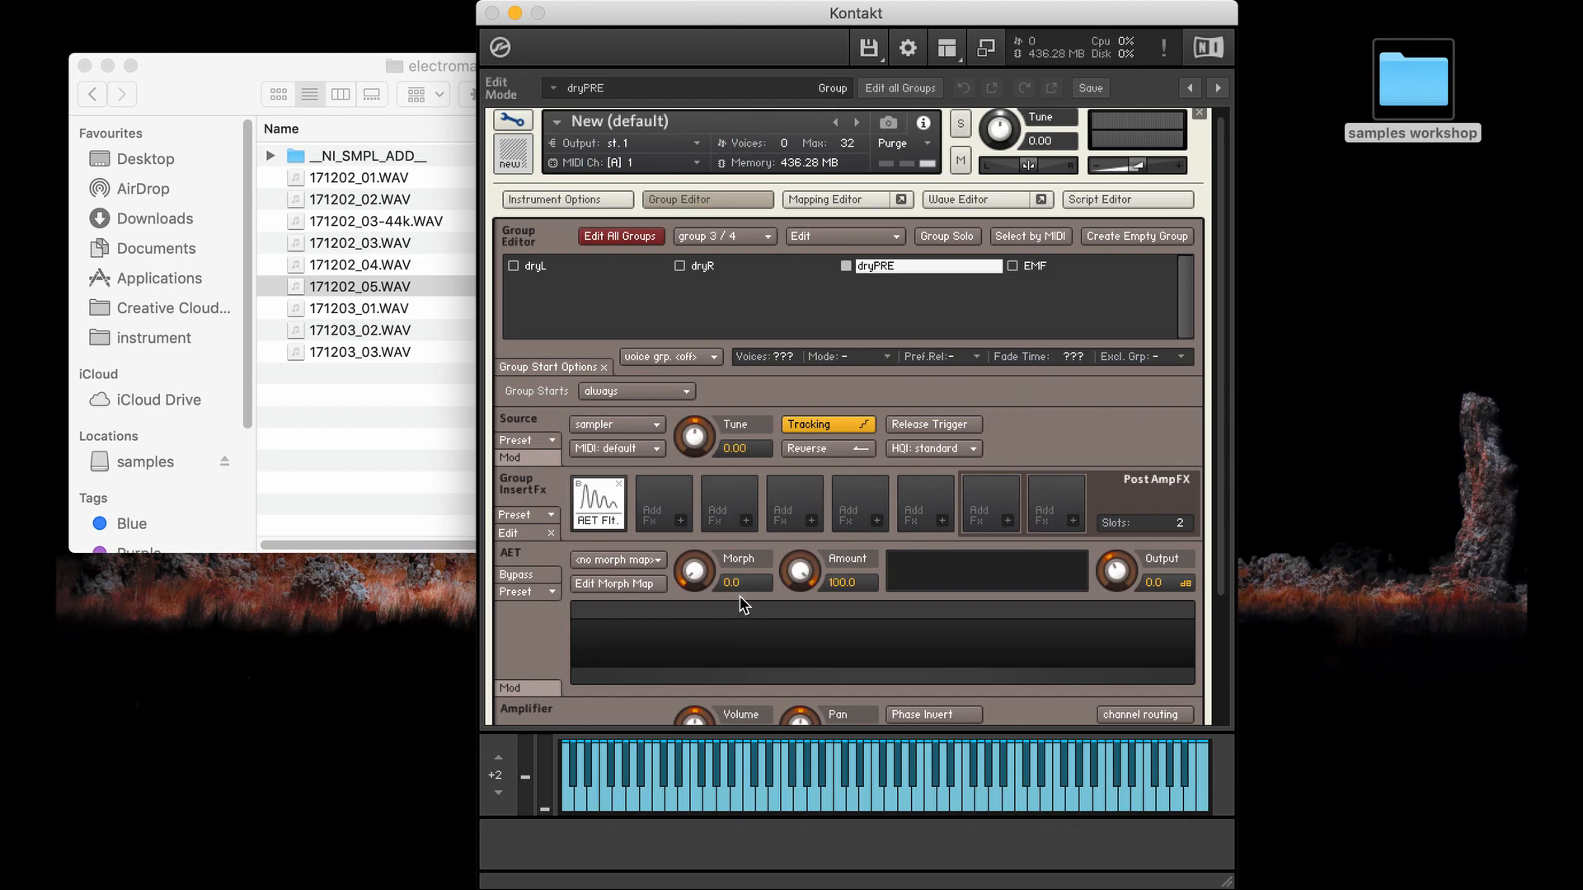
# Create a morph map named Preamp to EMF and add the Preamp and EMF morph layers to it in that order
pyautogui.click(620, 587)
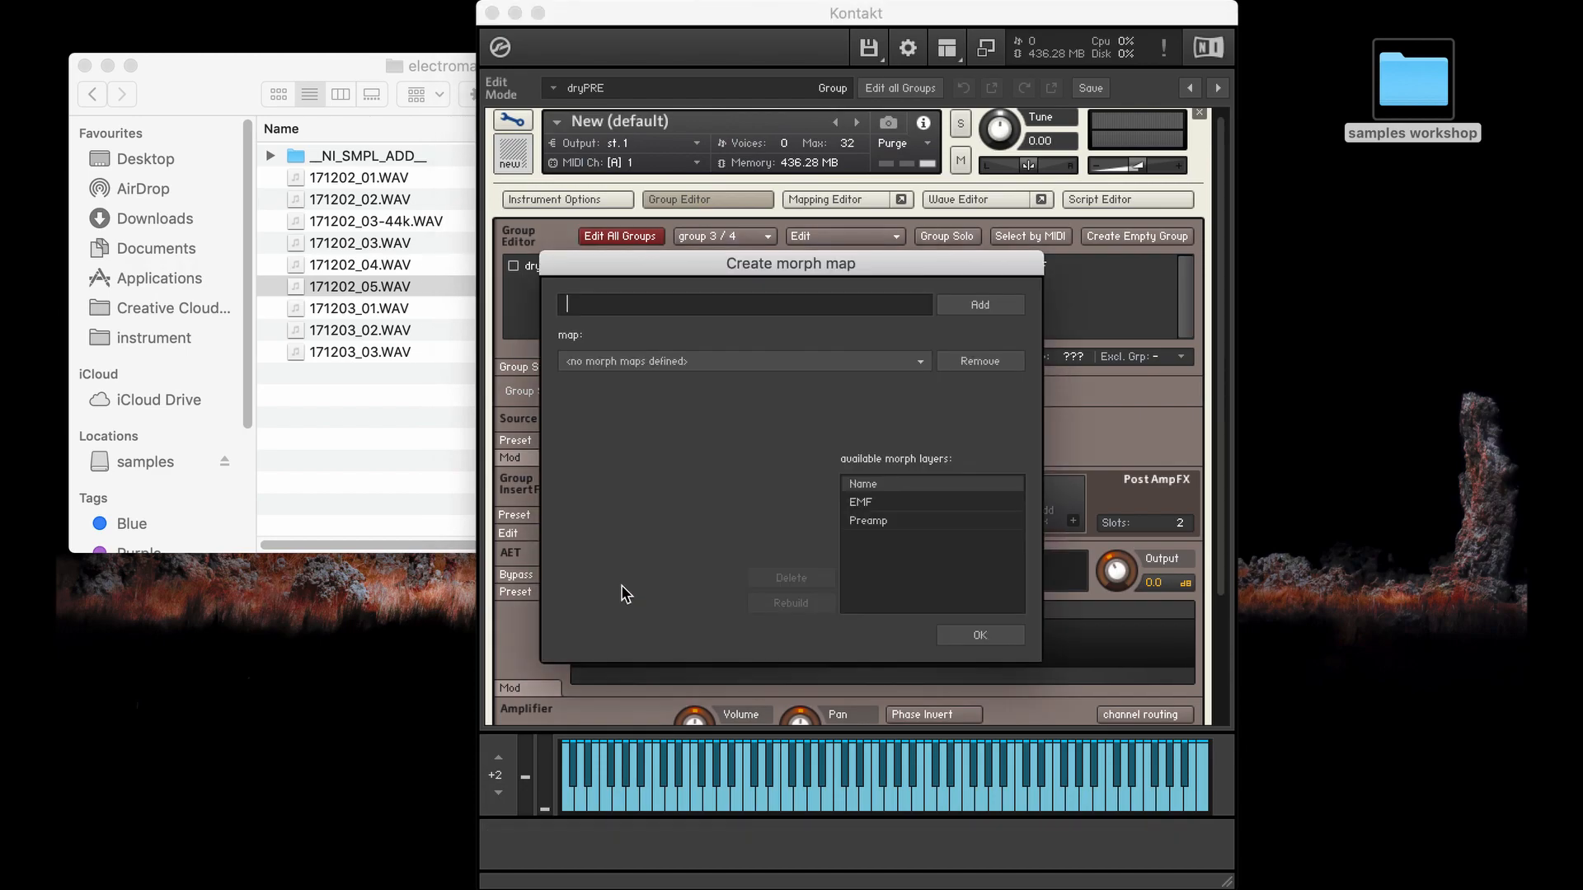
pyautogui.write('Preamp to EMF')
pyautogui.click(973, 304)
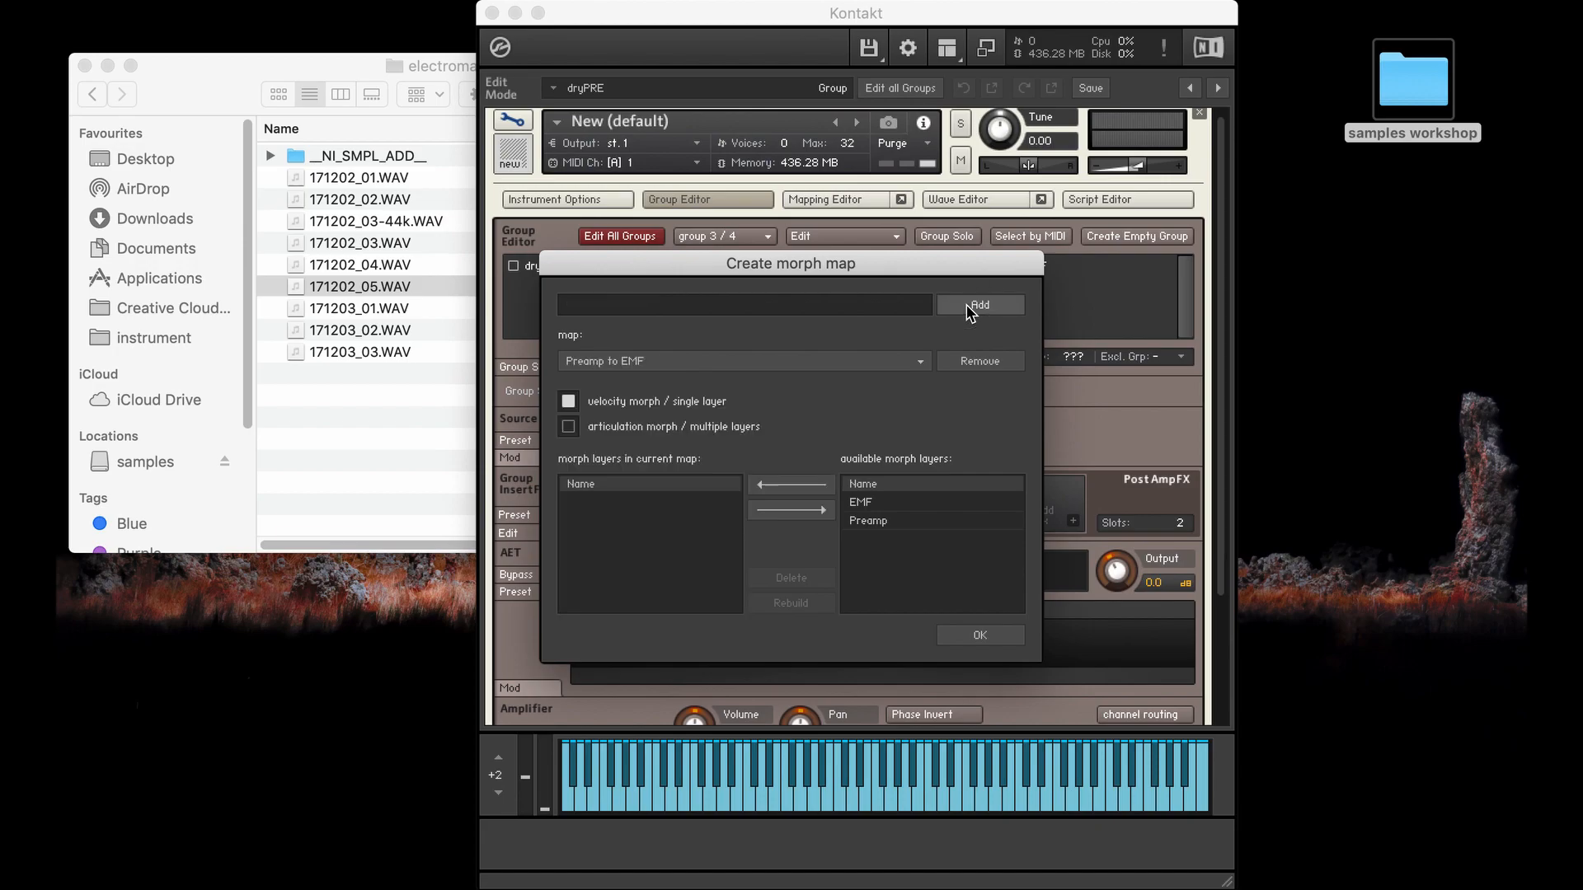
pyautogui.click(795, 486)
pyautogui.click(857, 506)
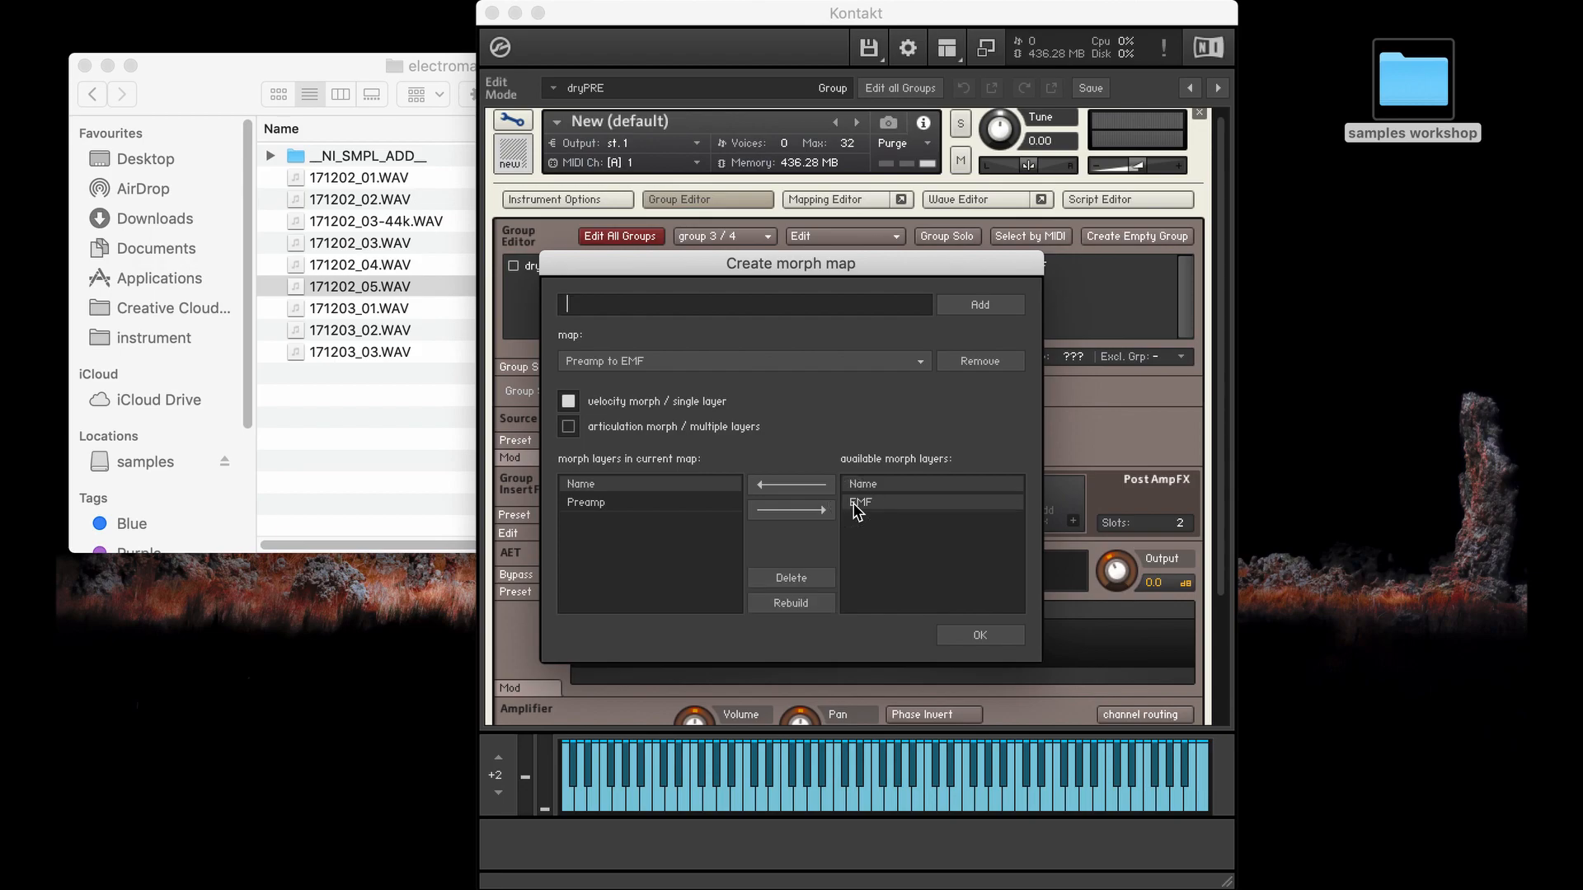
pyautogui.click(784, 488)
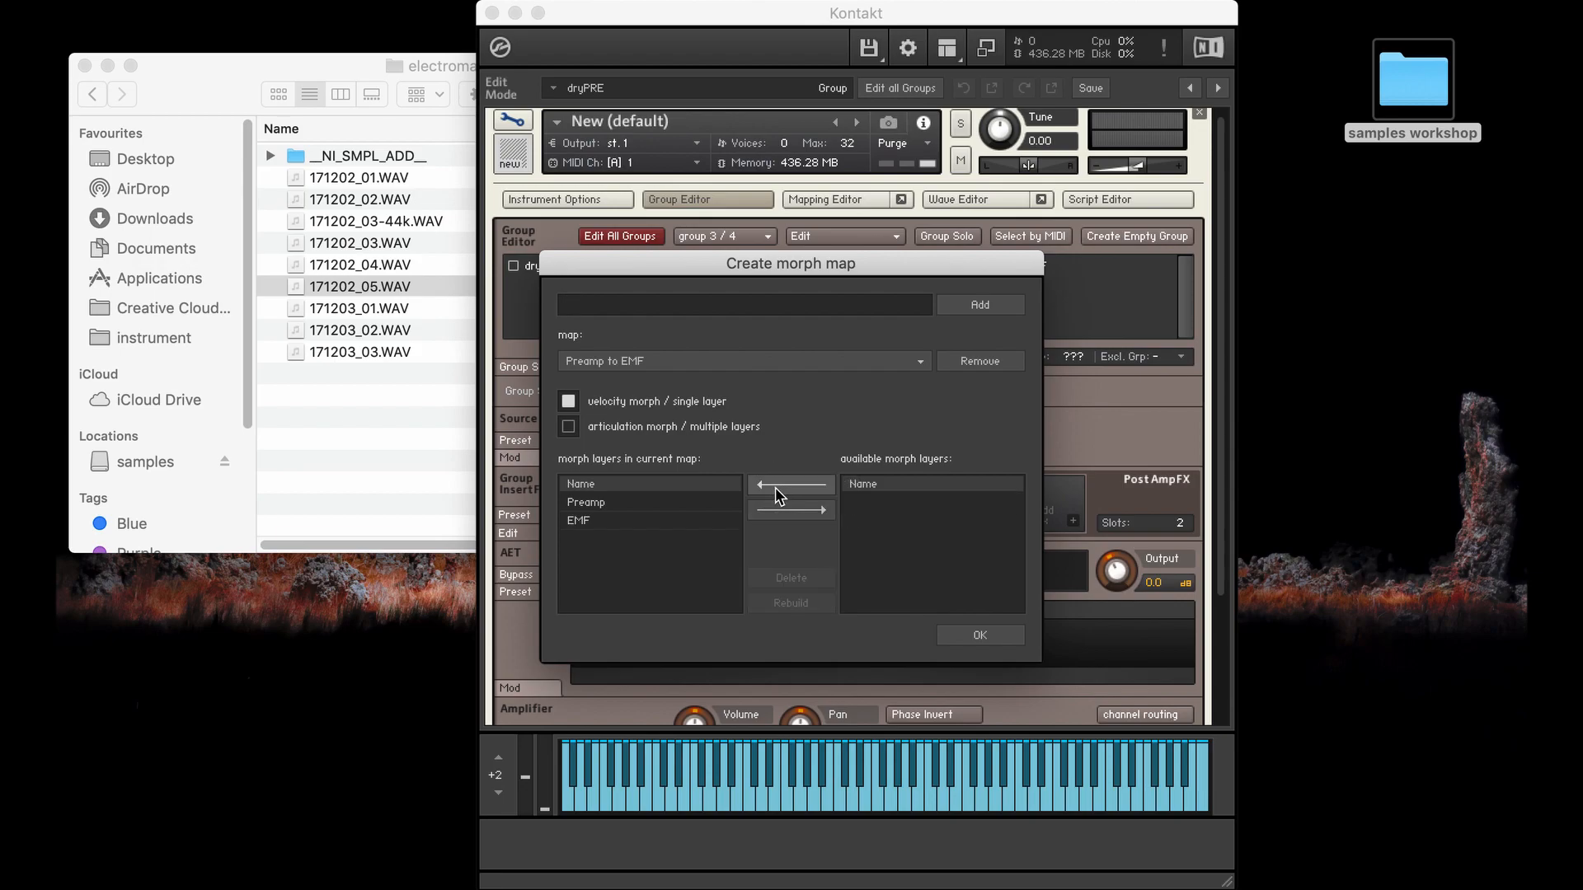
# Set the morph map to articulation morph / multiple layers and load Preamp to EMF into the AET filter
pyautogui.click(643, 427)
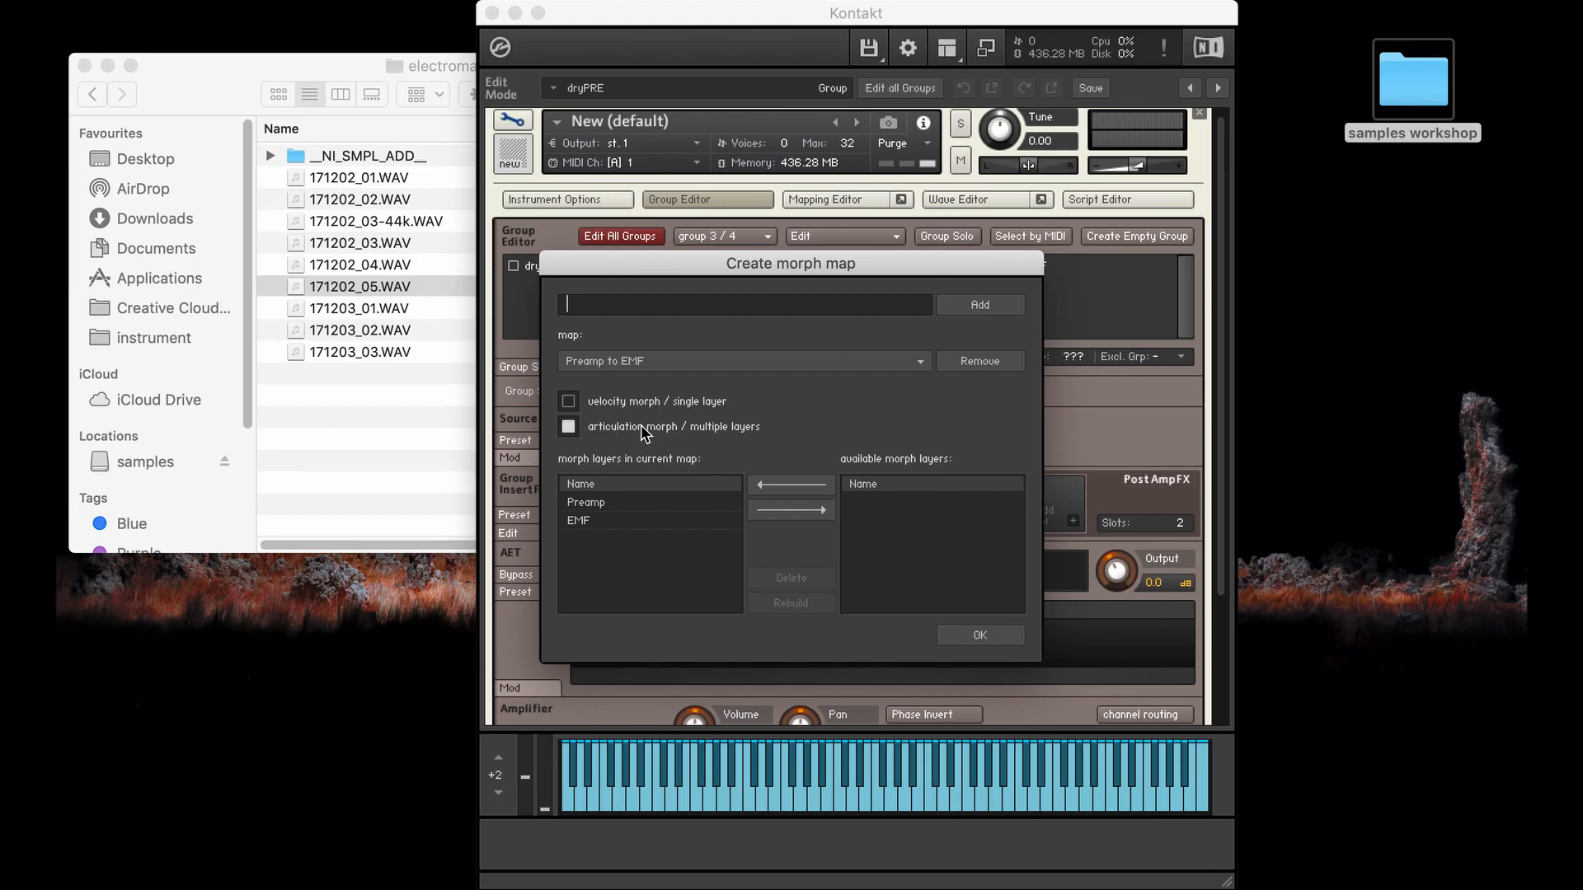
pyautogui.click(981, 635)
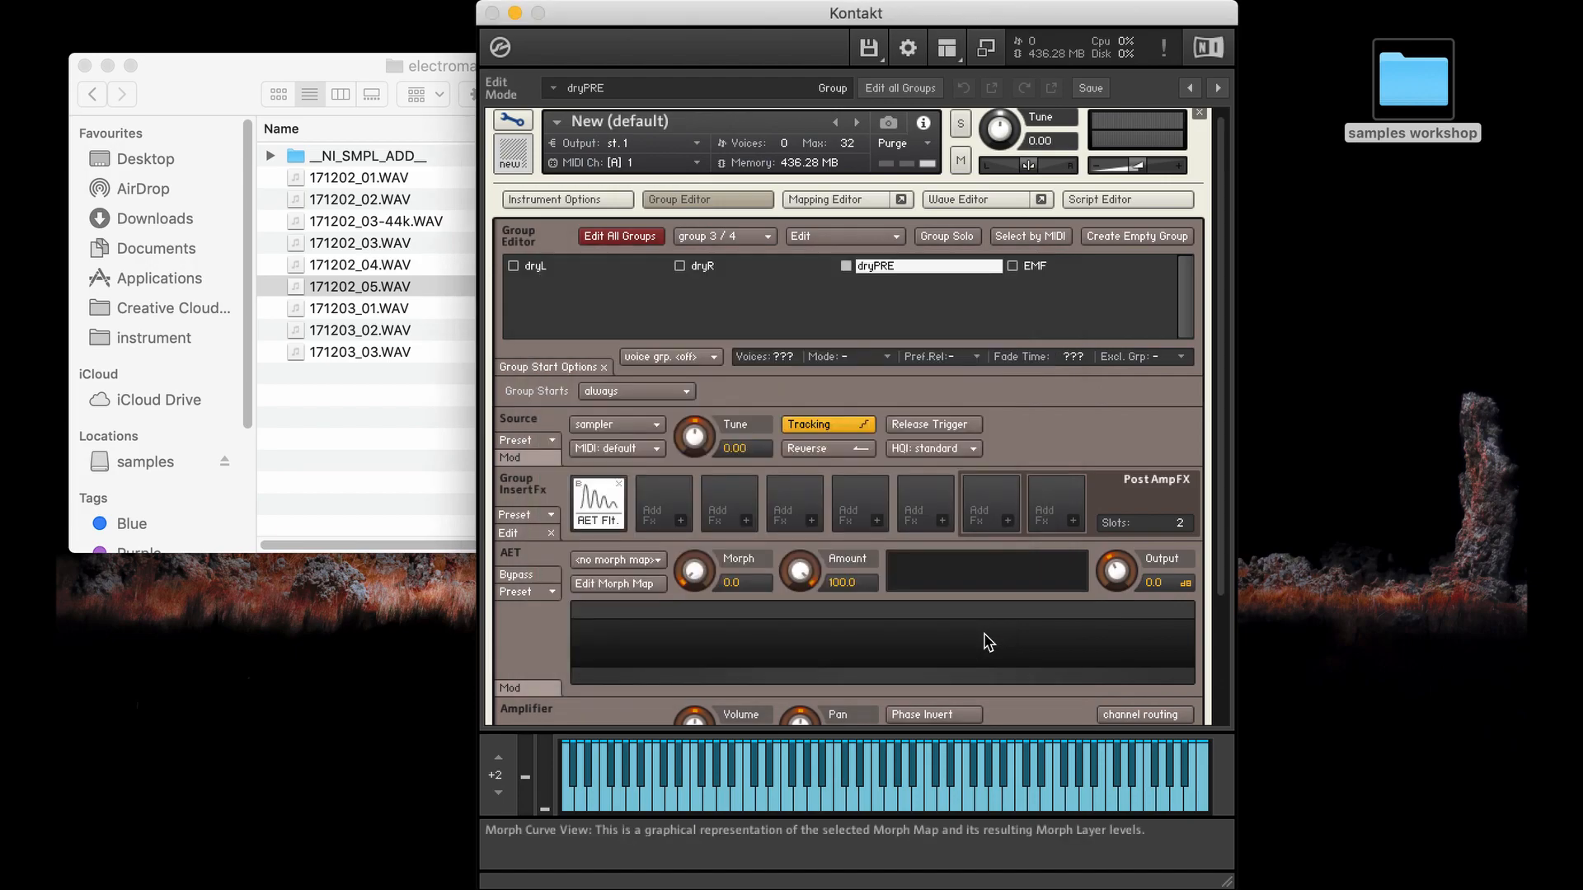
pyautogui.click(659, 561)
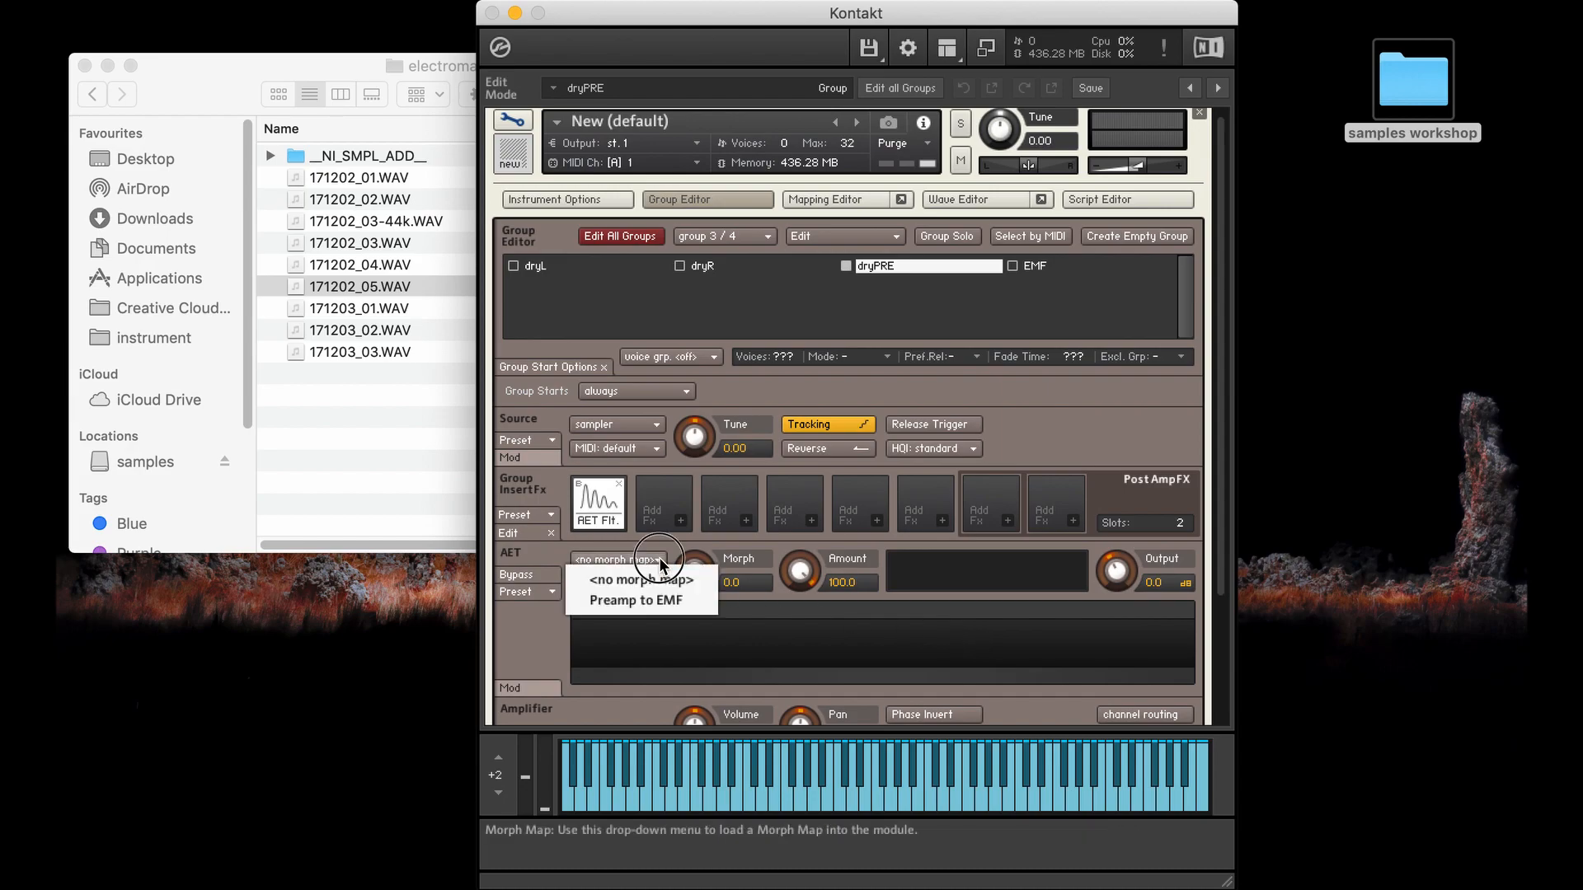
pyautogui.click(646, 600)
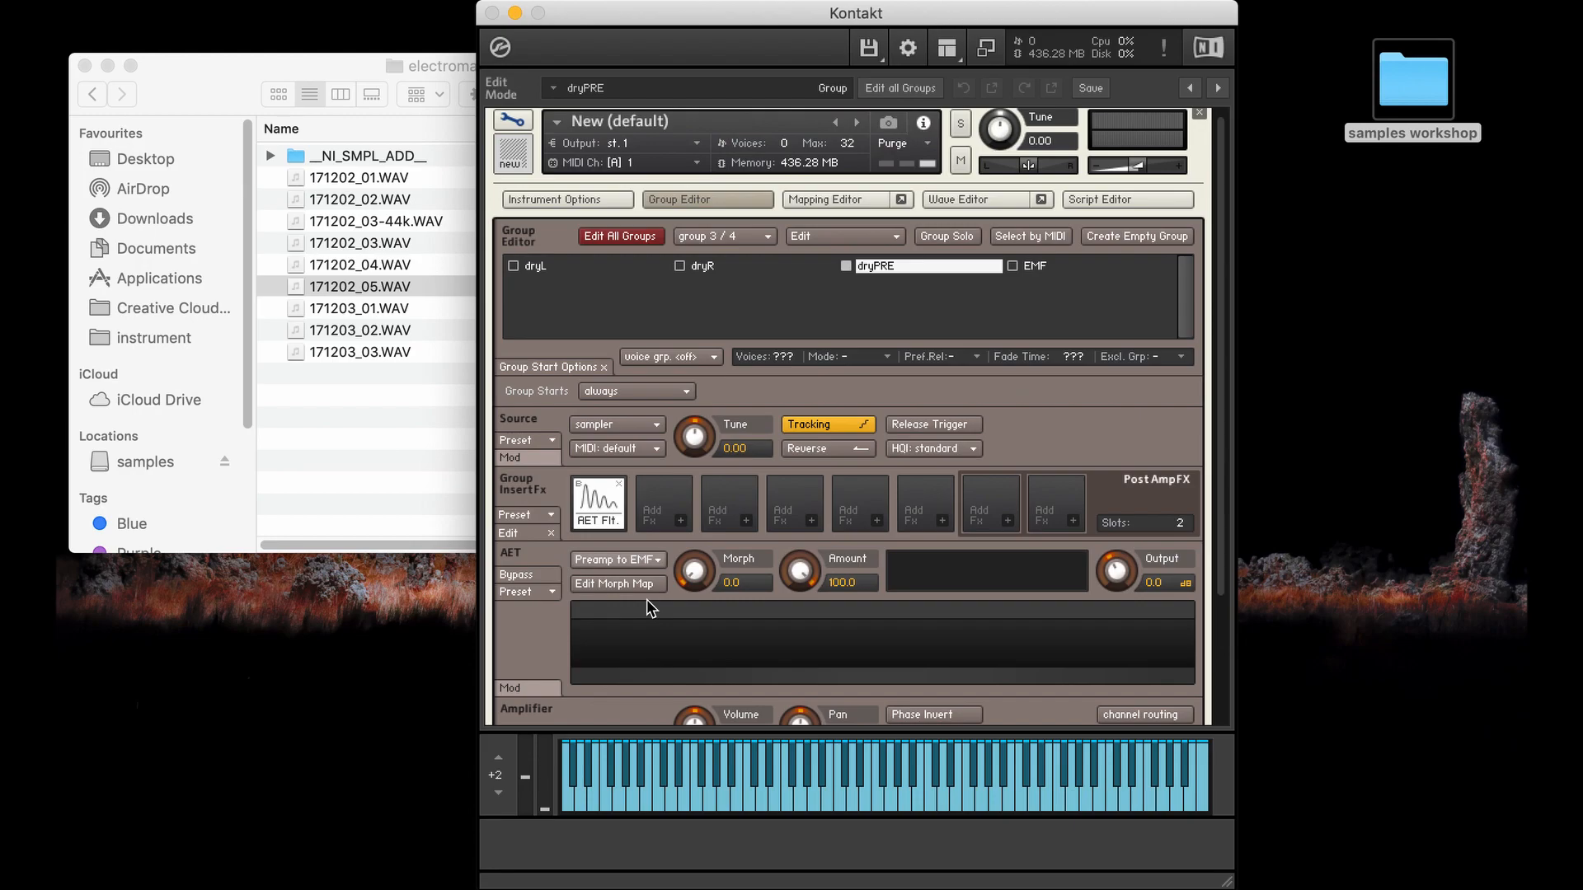